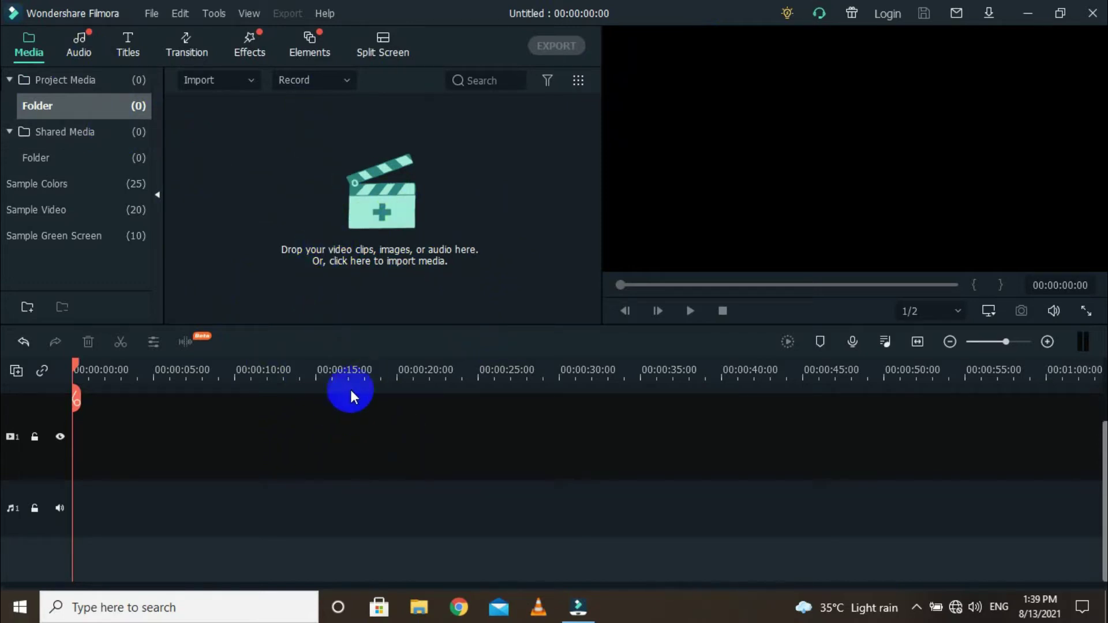
{"action": "left_click", "coordinate": [150, 14]}
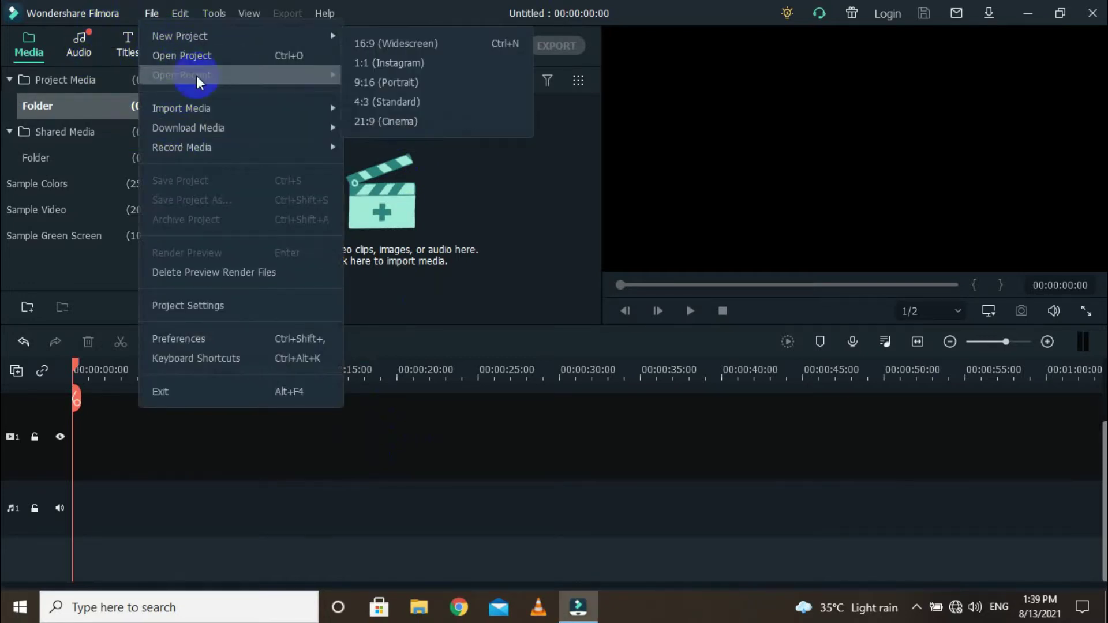
{"action": "left_click", "coordinate": [398, 120]}
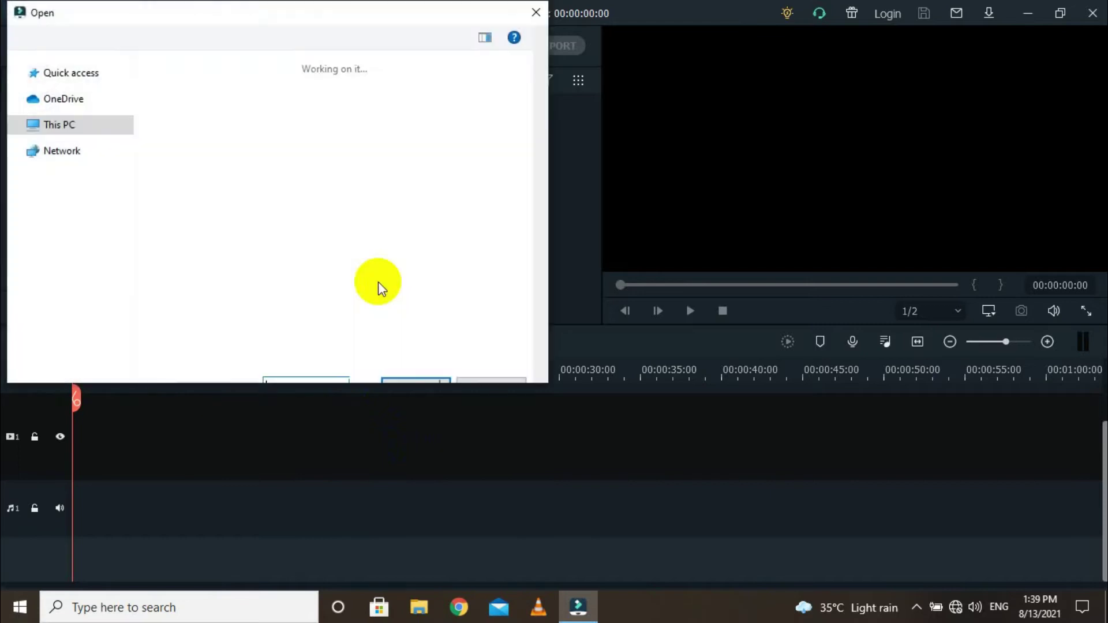
{"action": "left_click", "coordinate": [536, 10]}
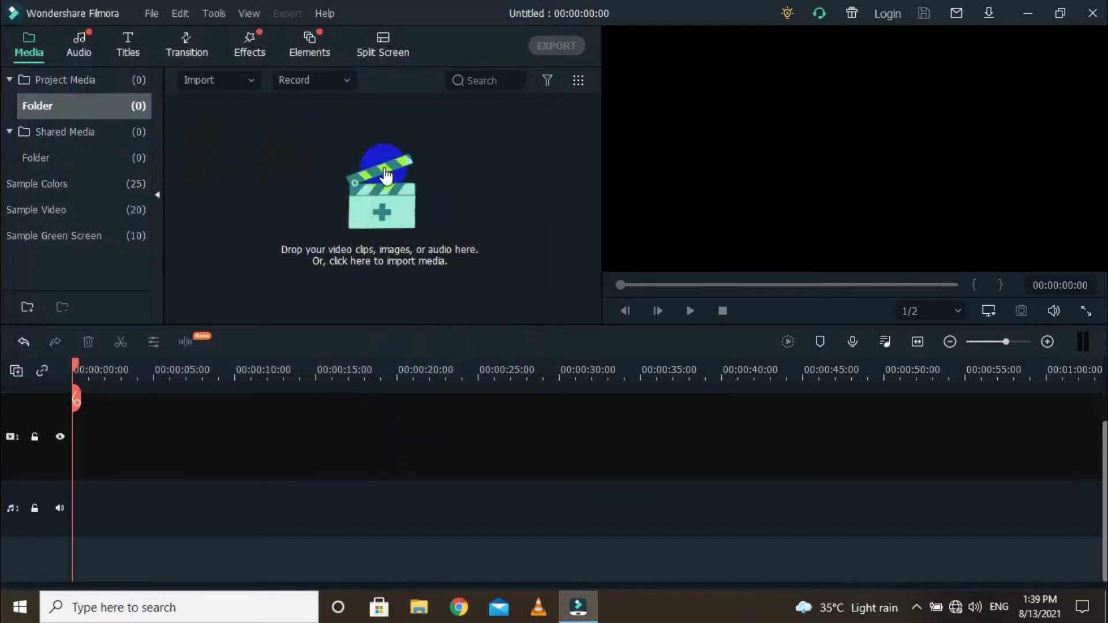
- Import the video files Ankara - 12717, Cello - 33565 and Cellphone - 9490 into the project media
{"action": "left_click", "coordinate": [382, 215]}
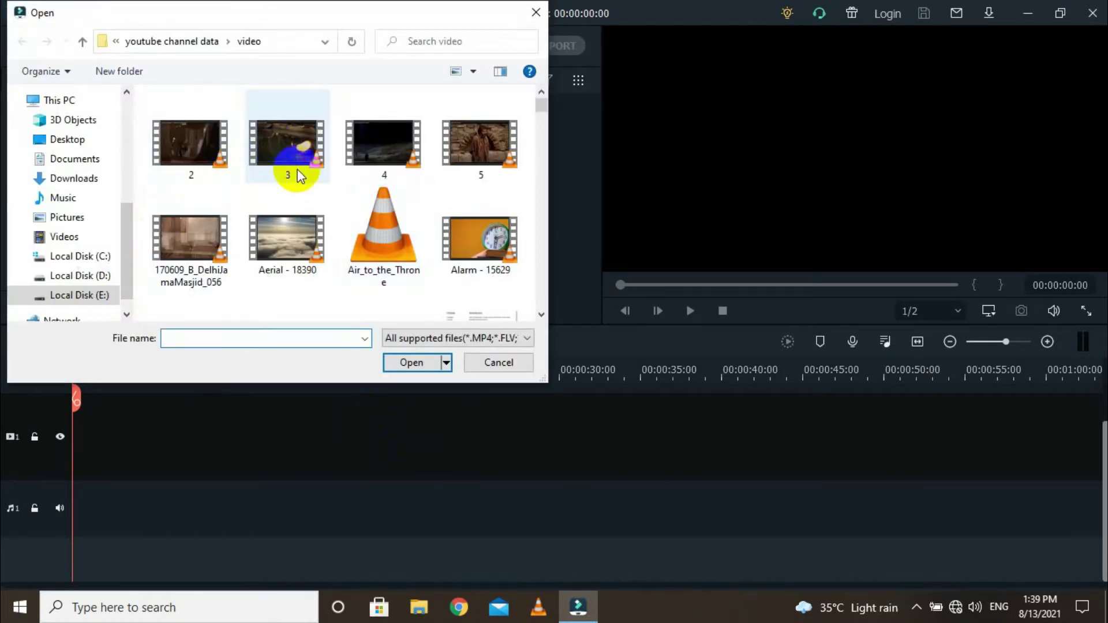
{"action": "scroll", "coordinate": [322, 203], "scroll_direction": "down", "scroll_amount": 3}
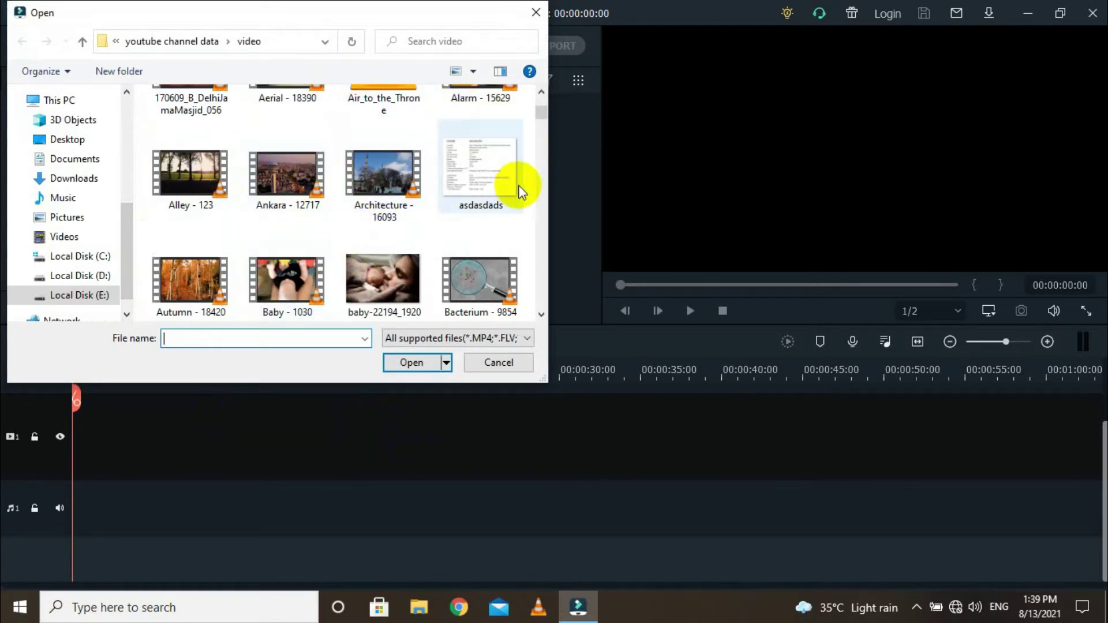
{"action": "left_click", "coordinate": [277, 164]}
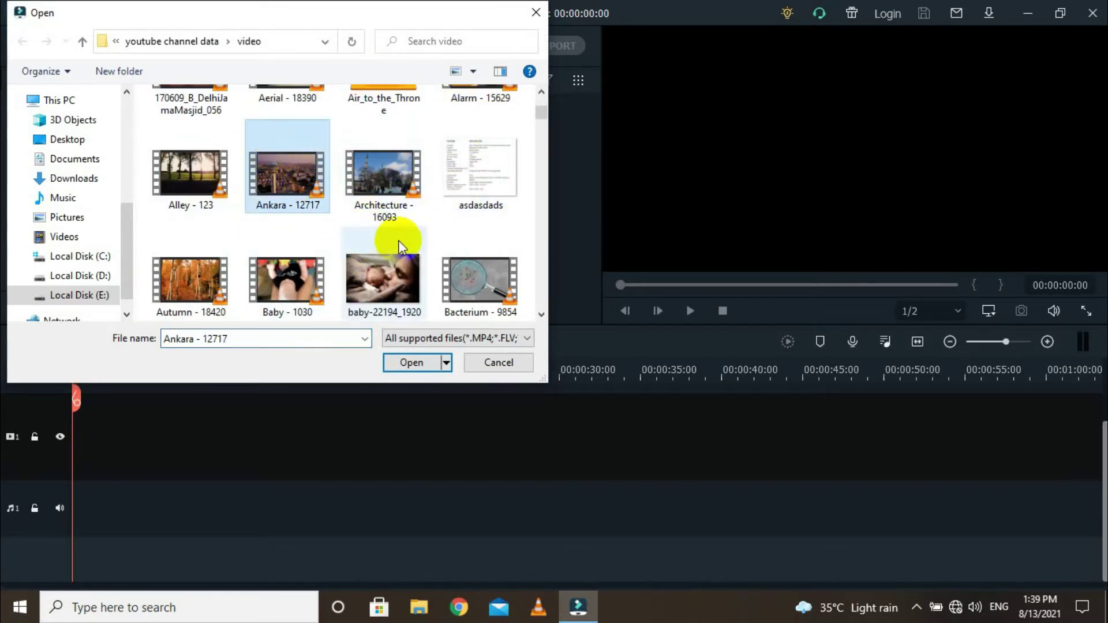
{"action": "scroll", "coordinate": [437, 252], "scroll_direction": "down", "scroll_amount": 3}
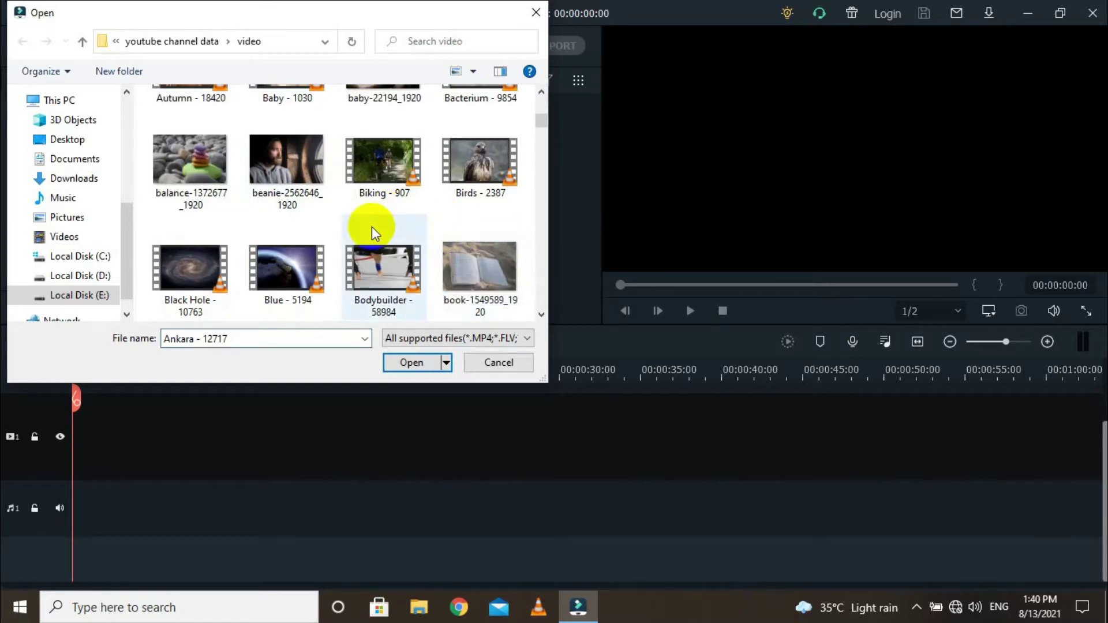
{"action": "scroll", "coordinate": [369, 231], "scroll_direction": "down", "scroll_amount": 3}
{"action": "scroll", "coordinate": [353, 257], "scroll_direction": "down", "scroll_amount": 3}
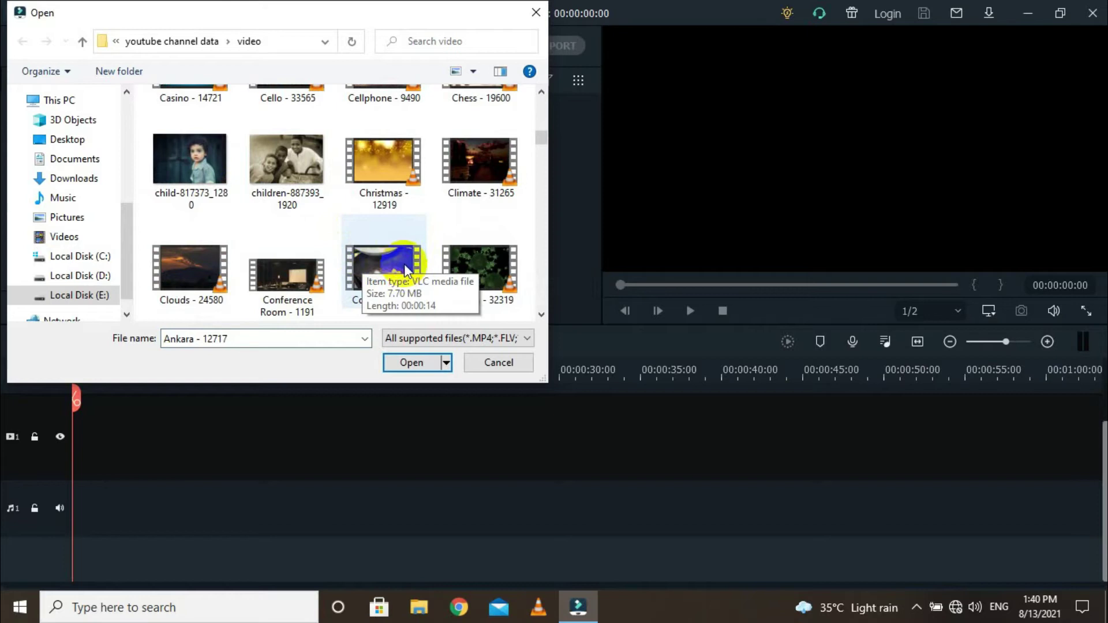
{"action": "scroll", "coordinate": [404, 264], "scroll_direction": "up", "scroll_amount": 1}
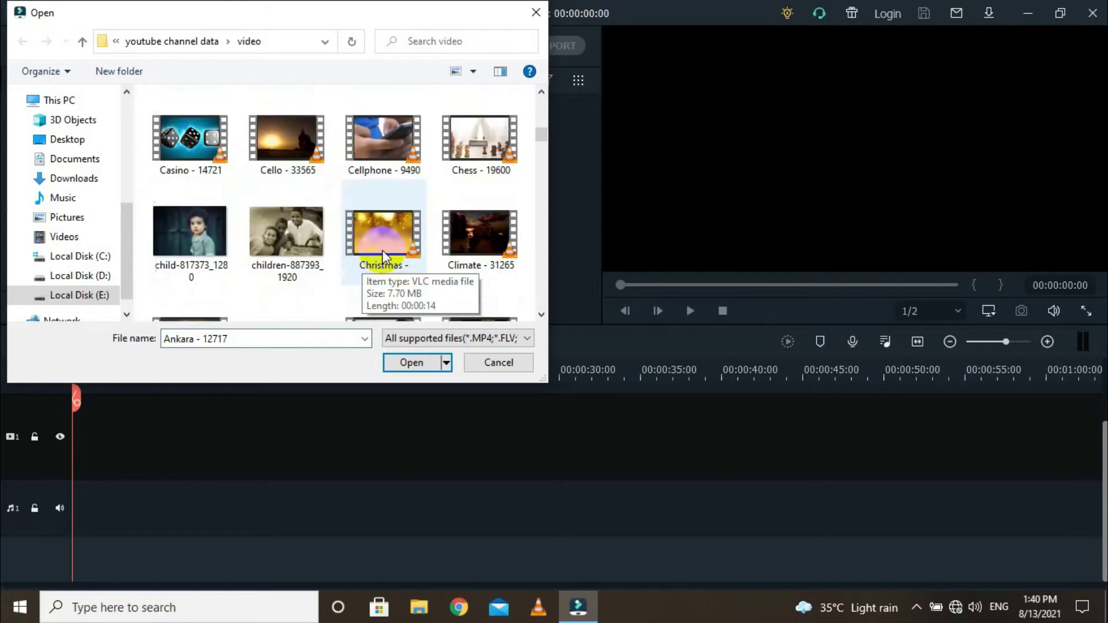
{"action": "left_click", "coordinate": [311, 157], "text": "ctrl"}
{"action": "left_click", "coordinate": [379, 150], "text": "ctrl"}
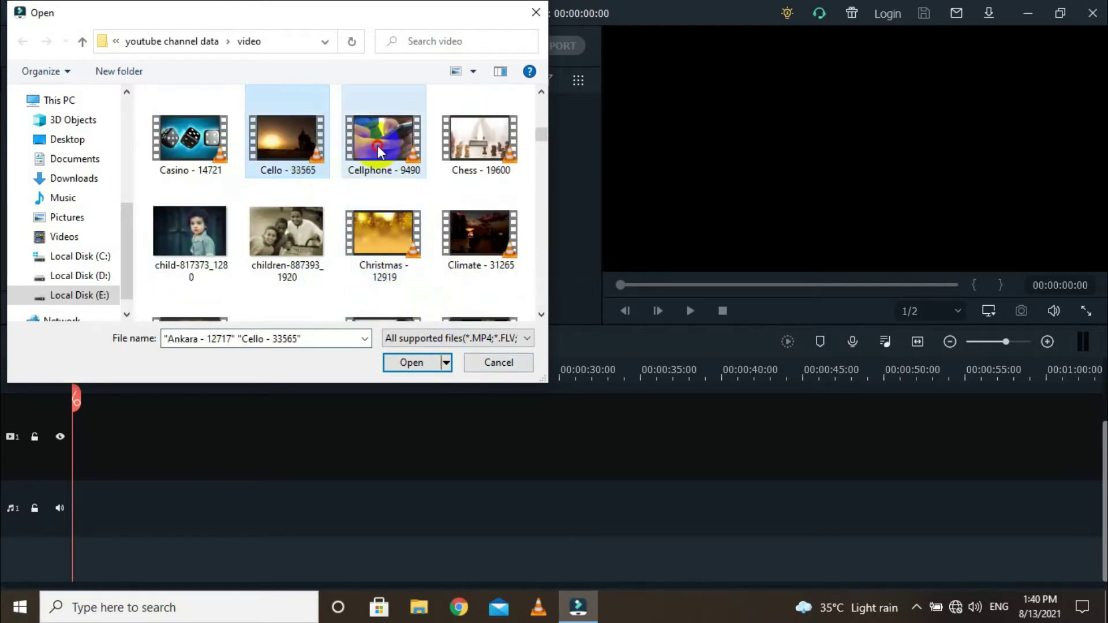
{"action": "left_click", "coordinate": [409, 363]}
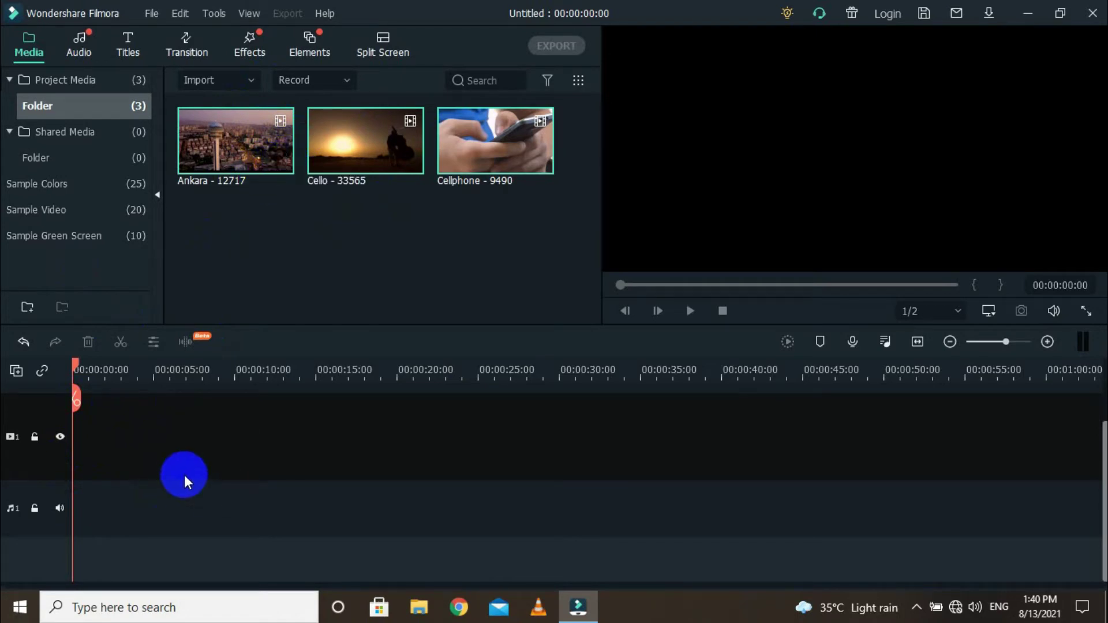
- Add Ankara - 12717 to the timeline, keeping the 1920 x 1080 25fps project settings, and place Cello - 33565 directly after it
{"action": "left_click", "coordinate": [282, 155]}
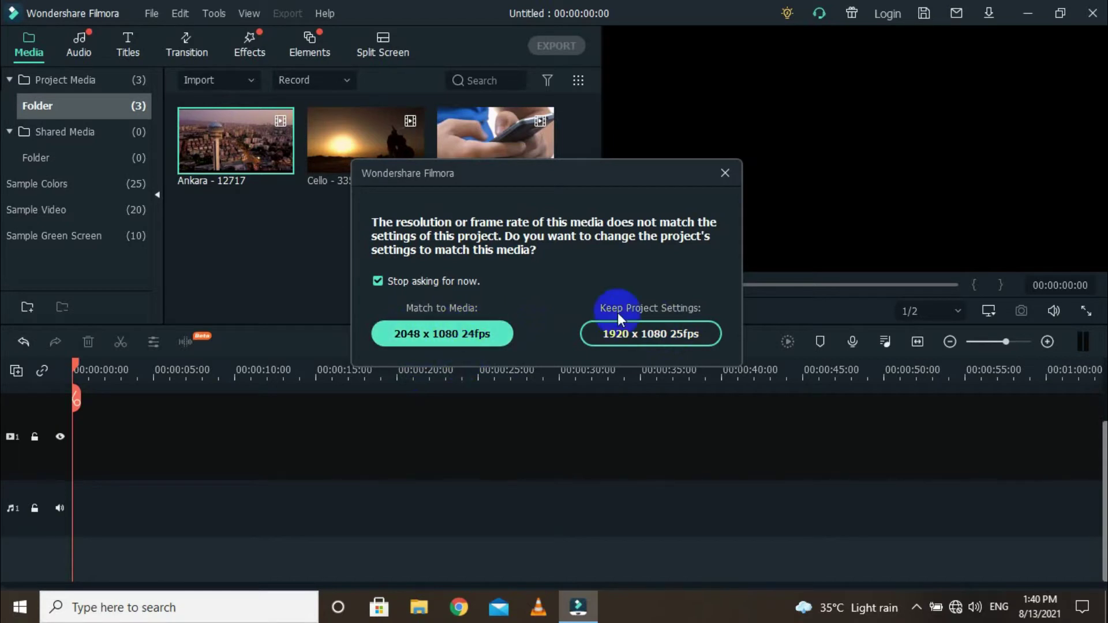
{"action": "left_click", "coordinate": [631, 333]}
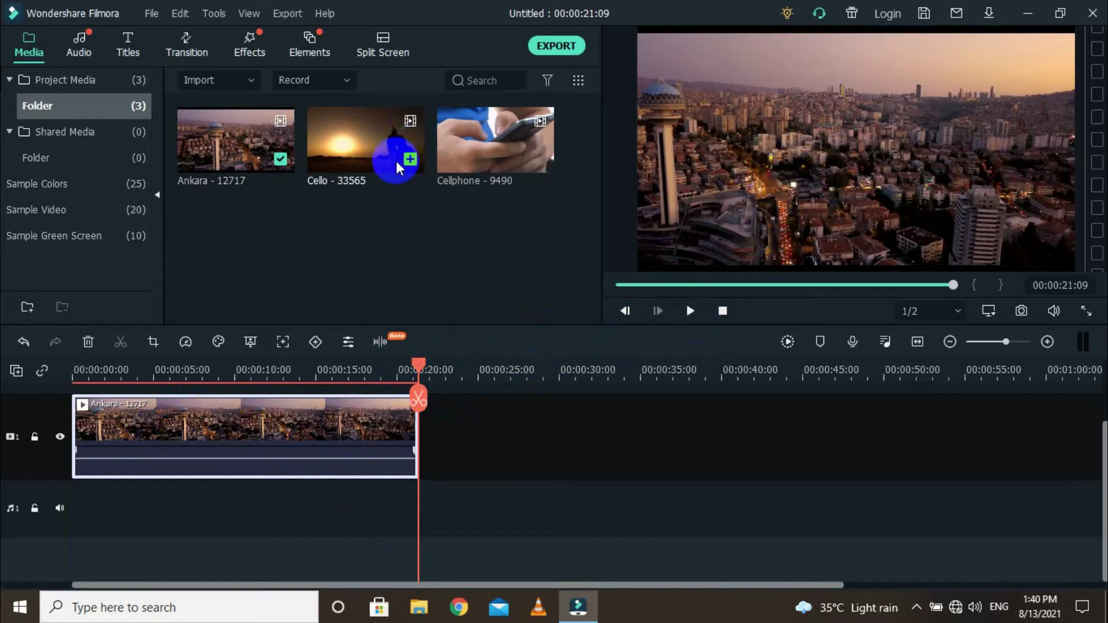
{"action": "left_click_drag", "start_coordinate": [373, 136], "coordinate": [417, 441]}
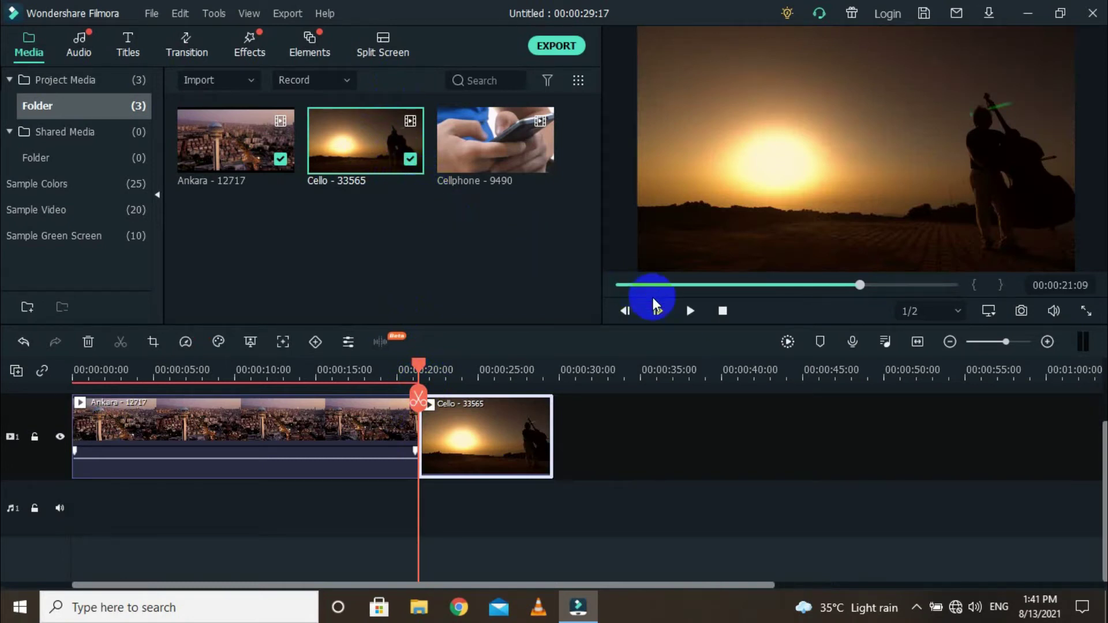
- Play the timeline from the start, split the Ankara clip at 00:00:07:18 and delete the part before the cut
{"action": "left_click", "coordinate": [722, 311]}
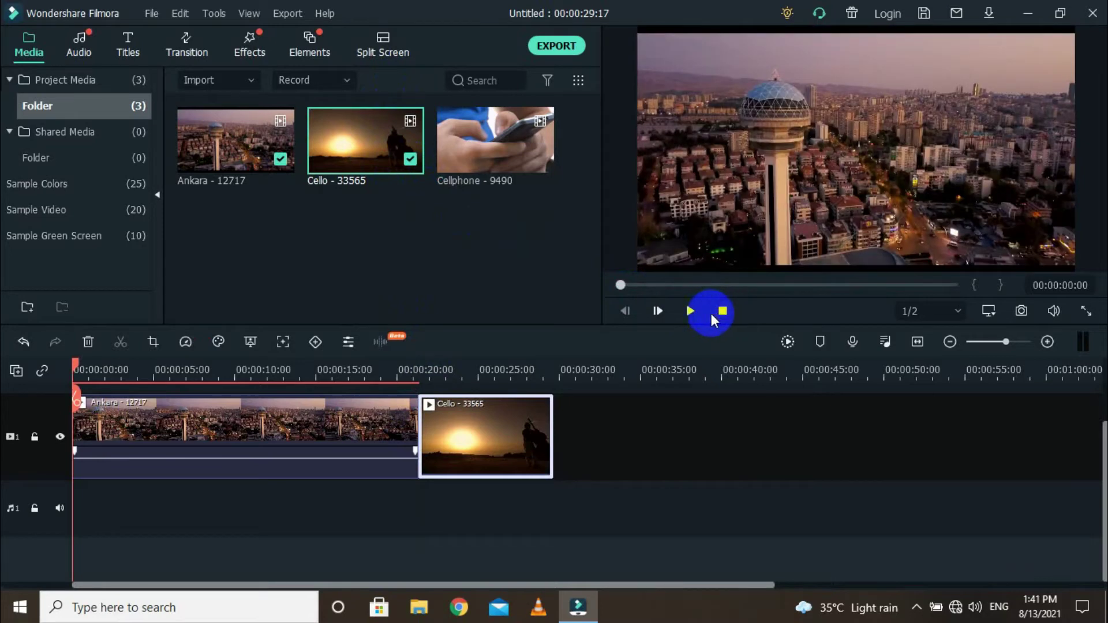
{"action": "left_click", "coordinate": [687, 315]}
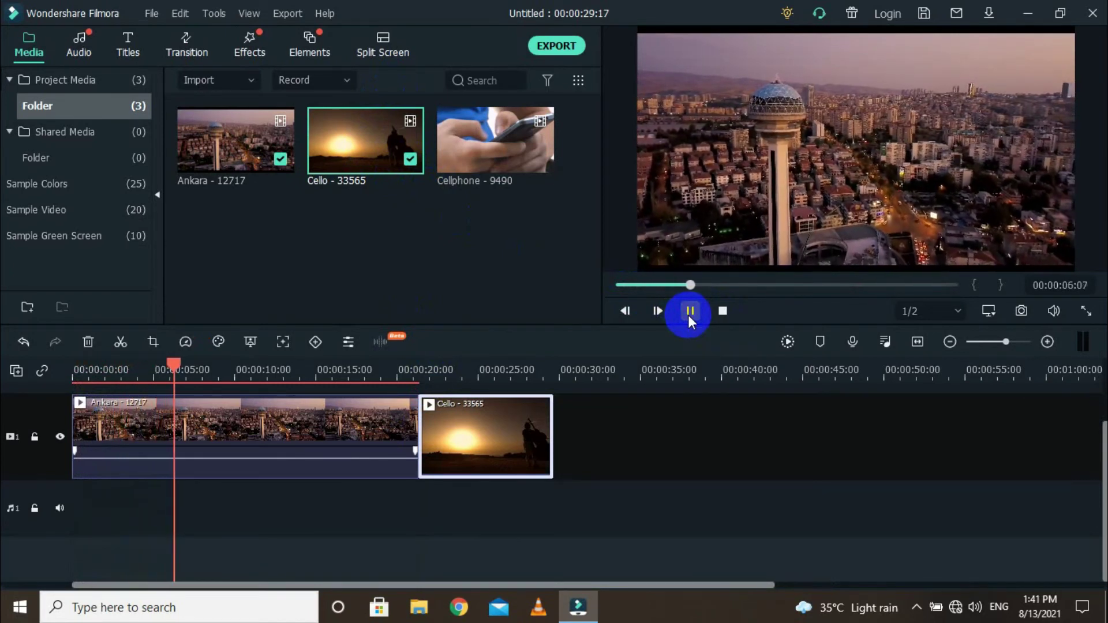
{"action": "left_click", "coordinate": [690, 312]}
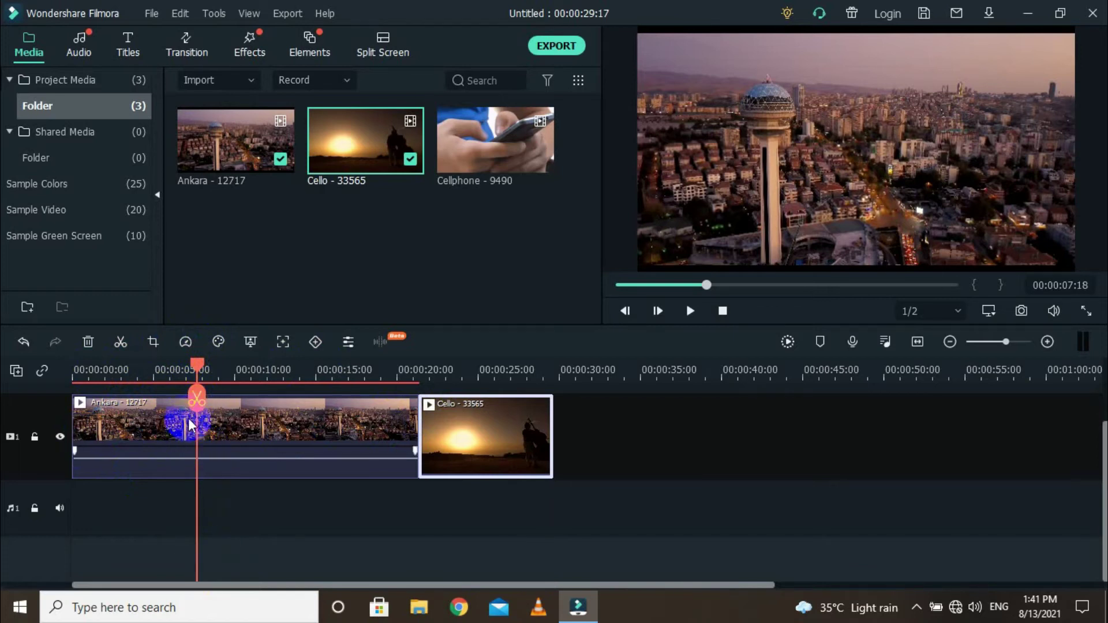
{"action": "left_click", "coordinate": [197, 401]}
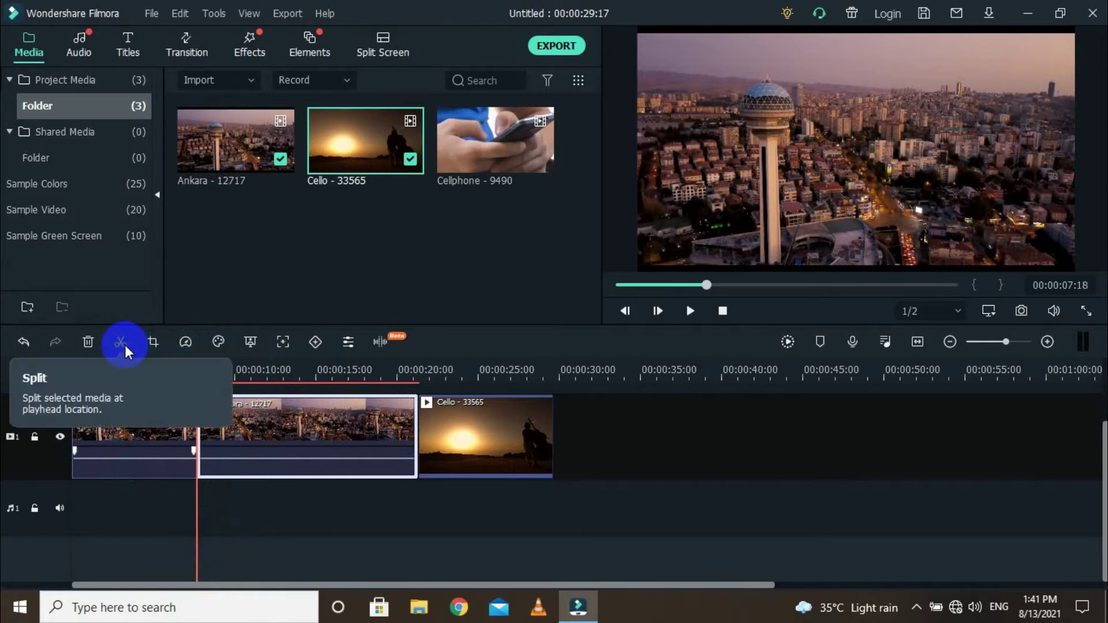
{"action": "key", "text": "ctrl+z"}
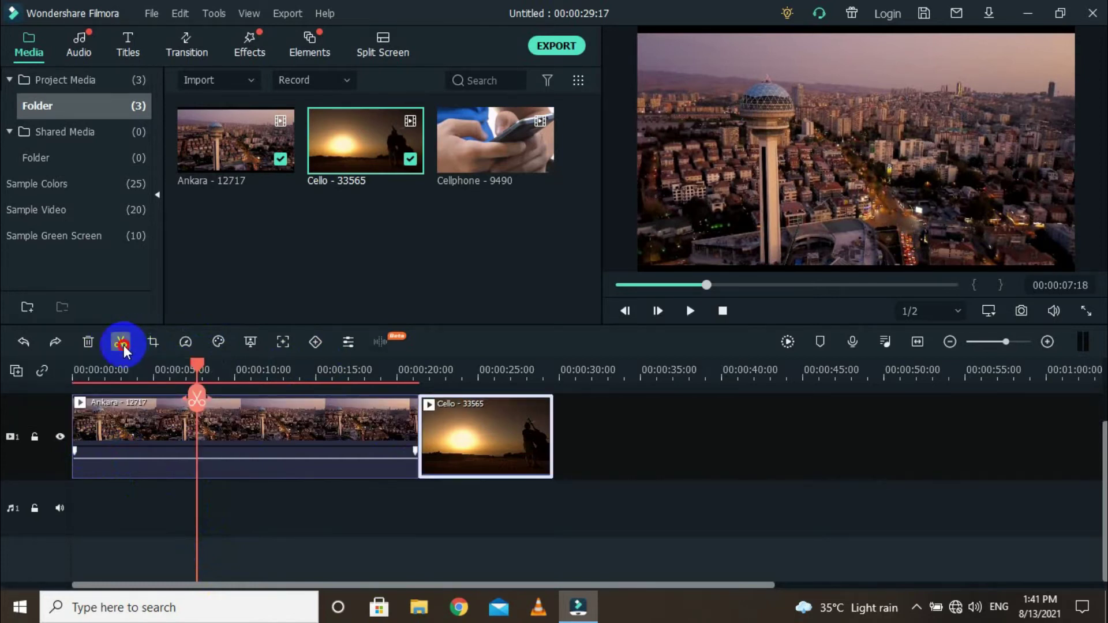
{"action": "left_click", "coordinate": [124, 345]}
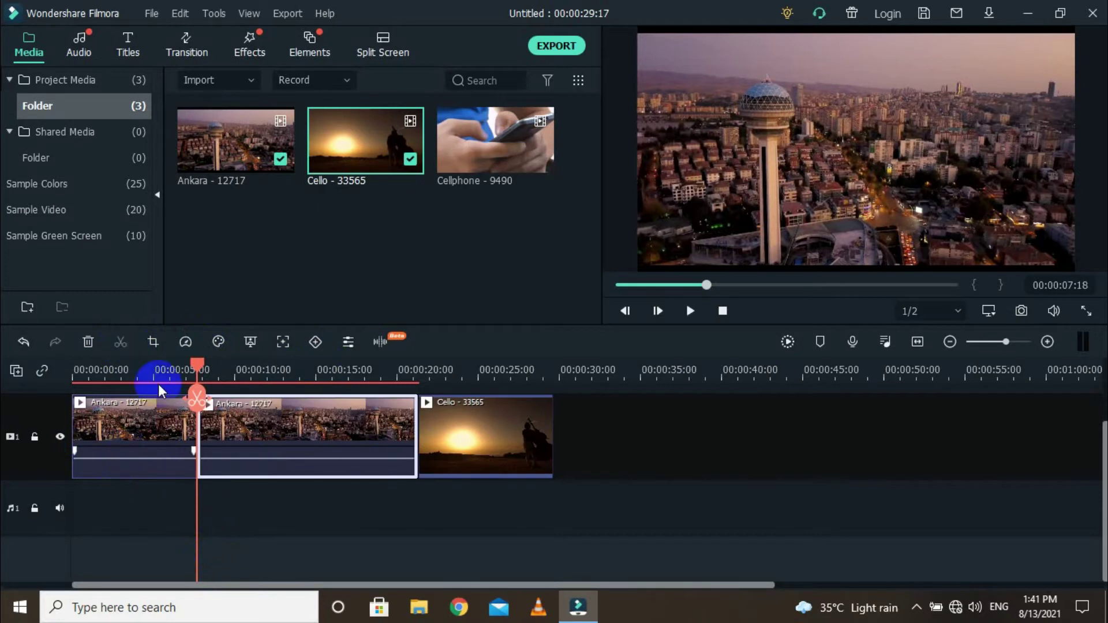
{"action": "left_click", "coordinate": [176, 430]}
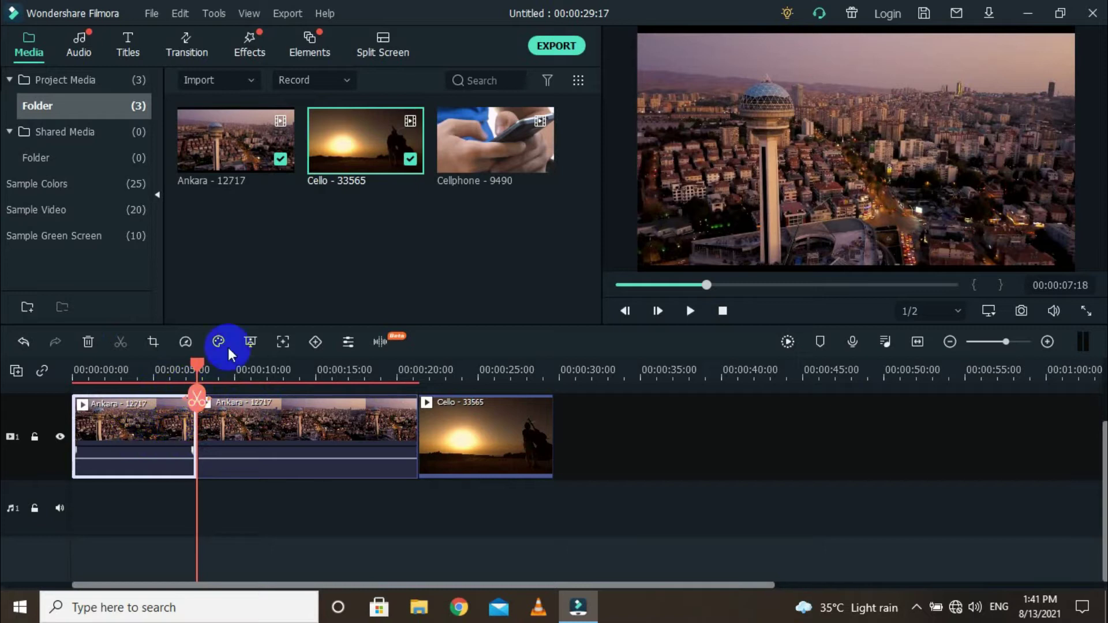
{"action": "left_click", "coordinate": [88, 342]}
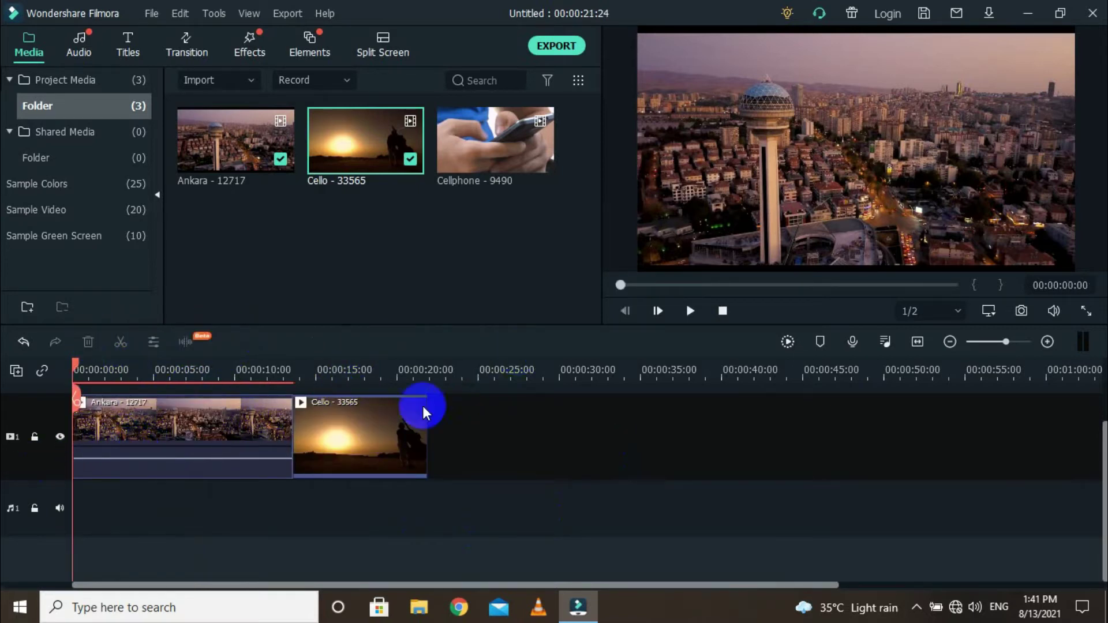
- Play the shortened Ankara clip, split it again at 00:00:07:19 and delete the part before the cut
{"action": "left_click", "coordinate": [691, 312]}
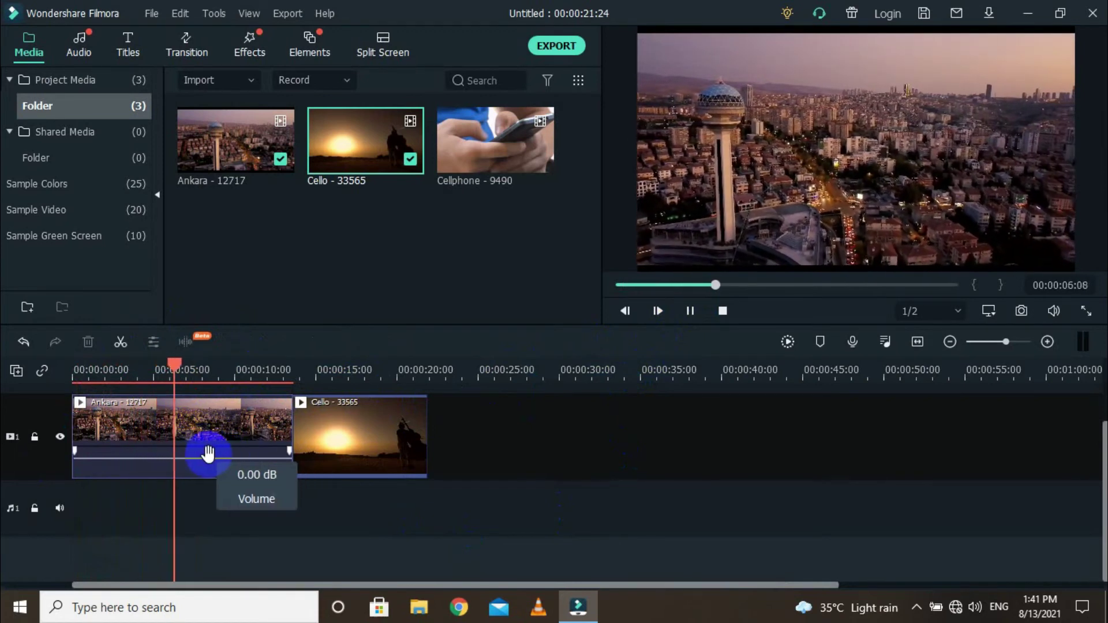
{"action": "left_click", "coordinate": [121, 342]}
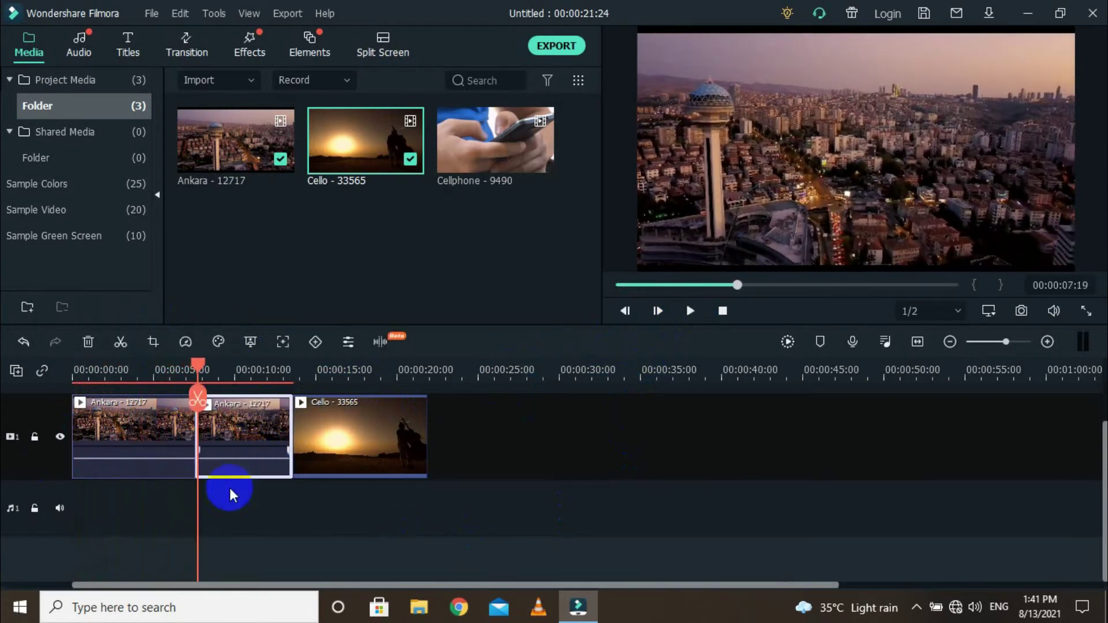
{"action": "left_click", "coordinate": [151, 435]}
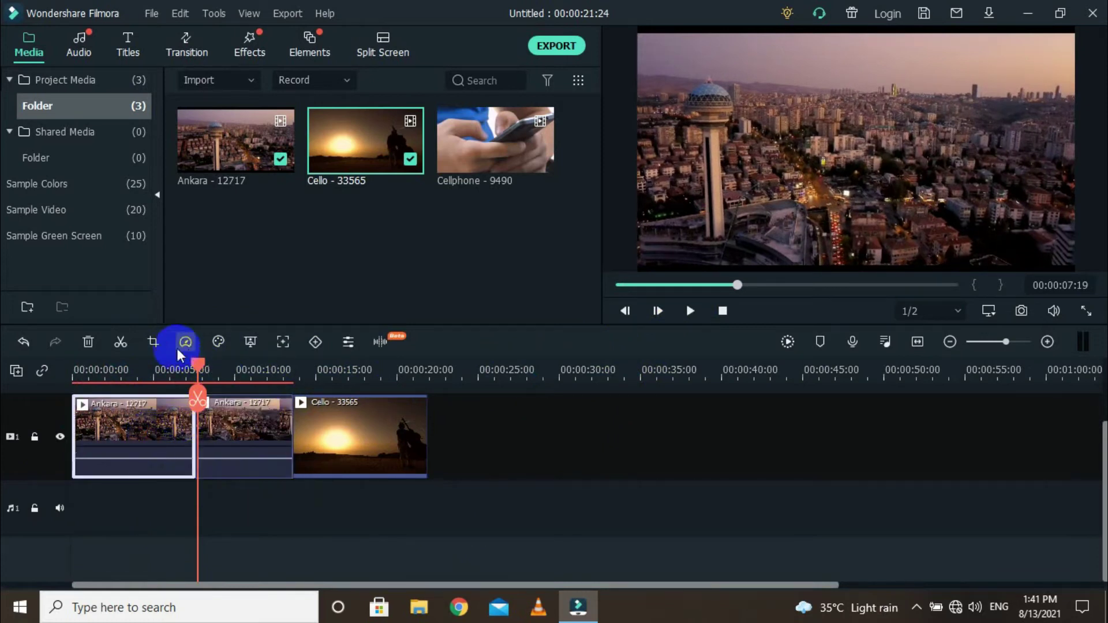
{"action": "left_click", "coordinate": [88, 342]}
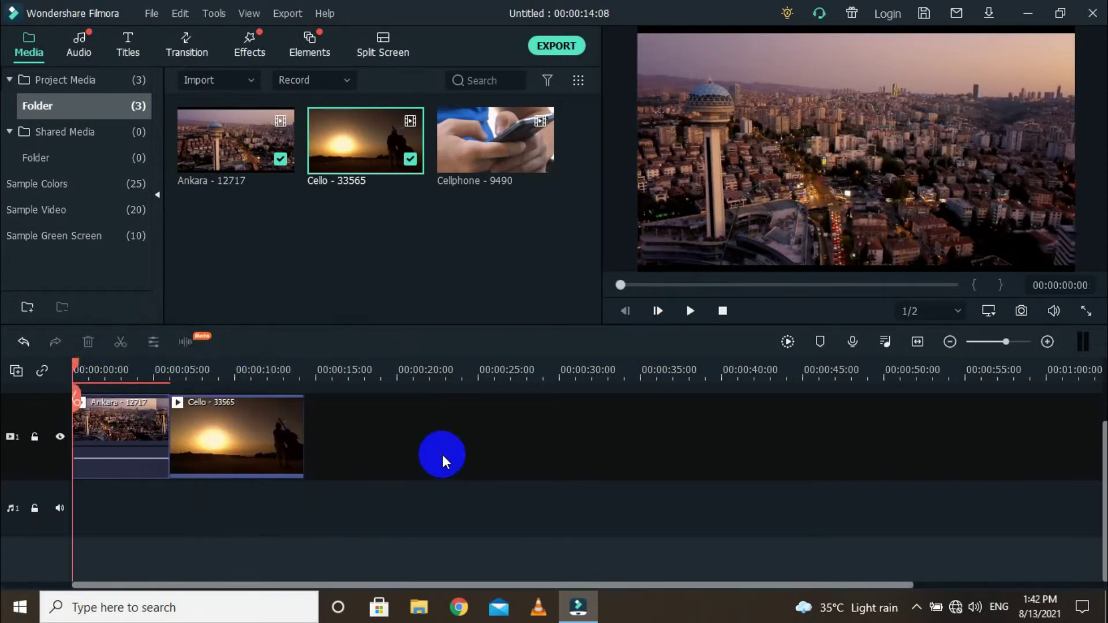
- Preview the trimmed clips, move the Cello clip to the start of the timeline ahead of the Ankara clip, and play the new order
{"action": "left_click", "coordinate": [691, 310]}
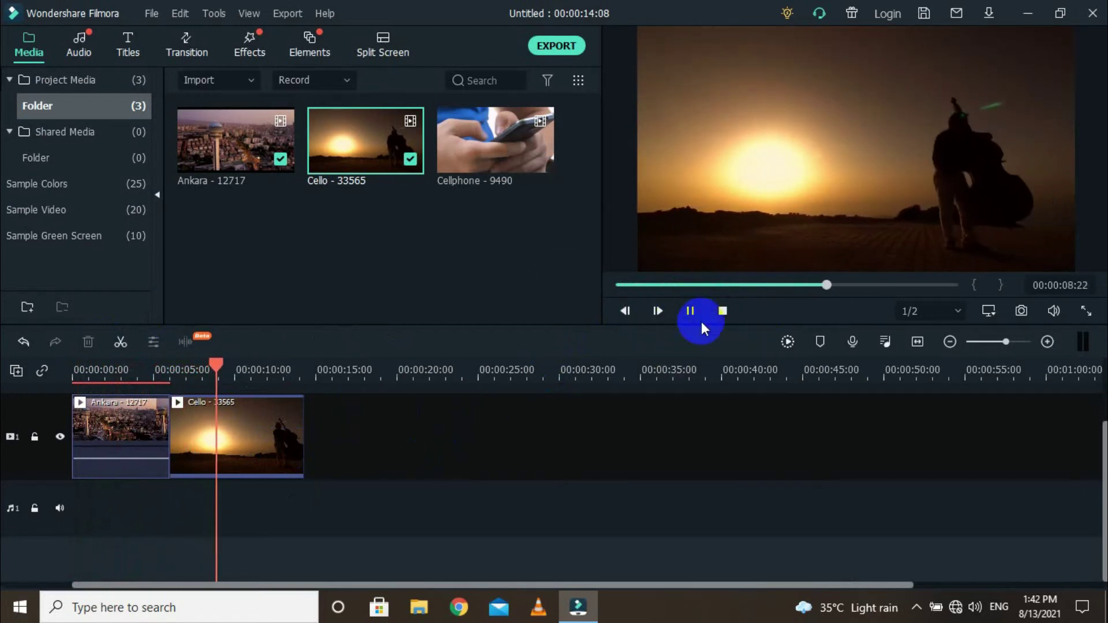
{"action": "left_click", "coordinate": [722, 310]}
{"action": "left_click_drag", "start_coordinate": [203, 434], "coordinate": [375, 434]}
{"action": "left_click_drag", "start_coordinate": [112, 434], "coordinate": [190, 438]}
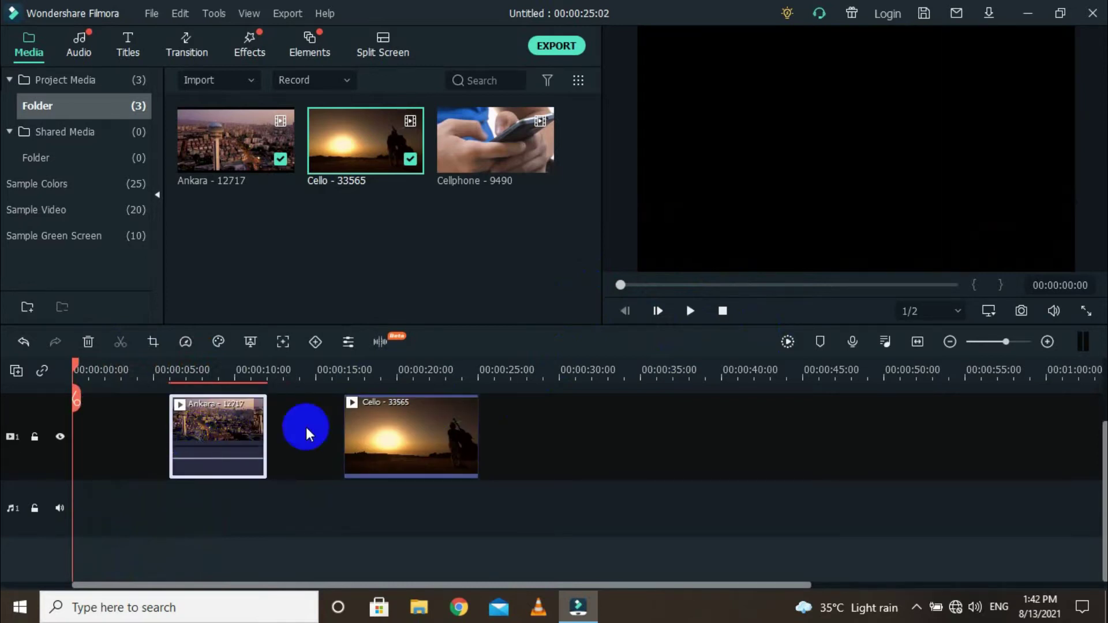
{"action": "left_click", "coordinate": [404, 429]}
{"action": "left_click_drag", "start_coordinate": [415, 430], "coordinate": [115, 400]}
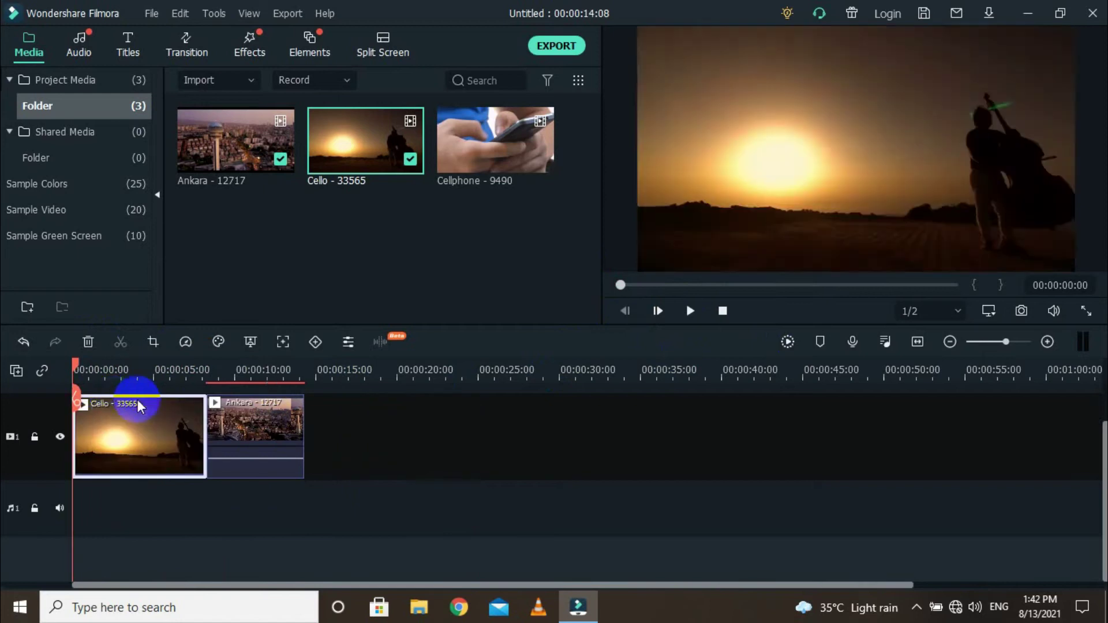
{"action": "left_click", "coordinate": [324, 431]}
{"action": "left_click", "coordinate": [691, 311]}
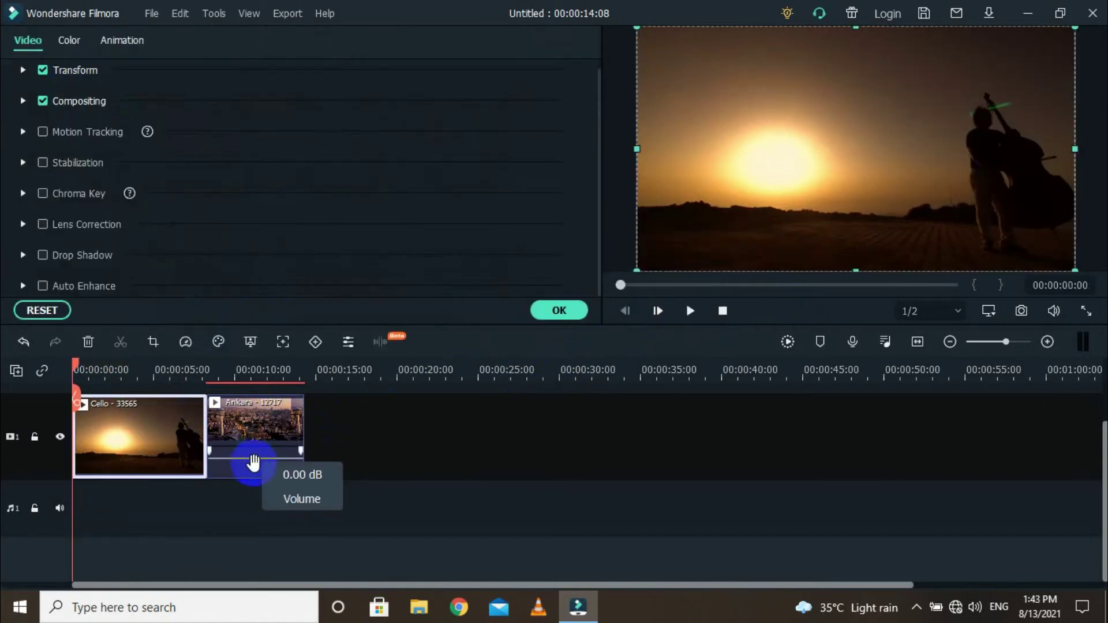
- Lower the Ankara clip's volume line on the timeline all the way down and close the clip properties
{"action": "left_click_drag", "start_coordinate": [253, 459], "coordinate": [252, 486]}
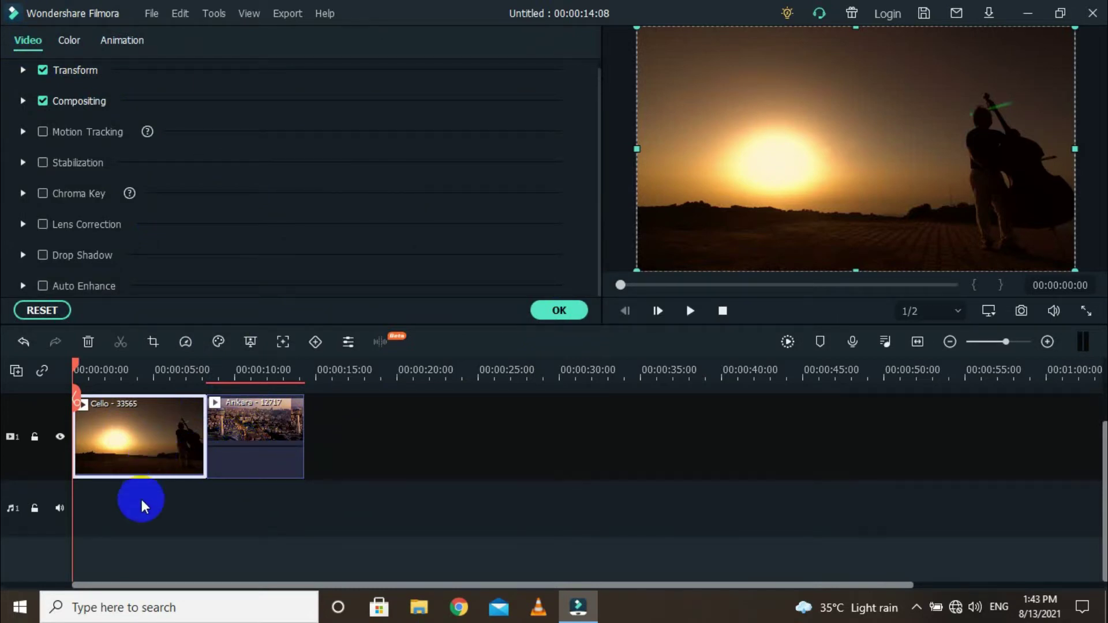
{"action": "left_click", "coordinate": [559, 309]}
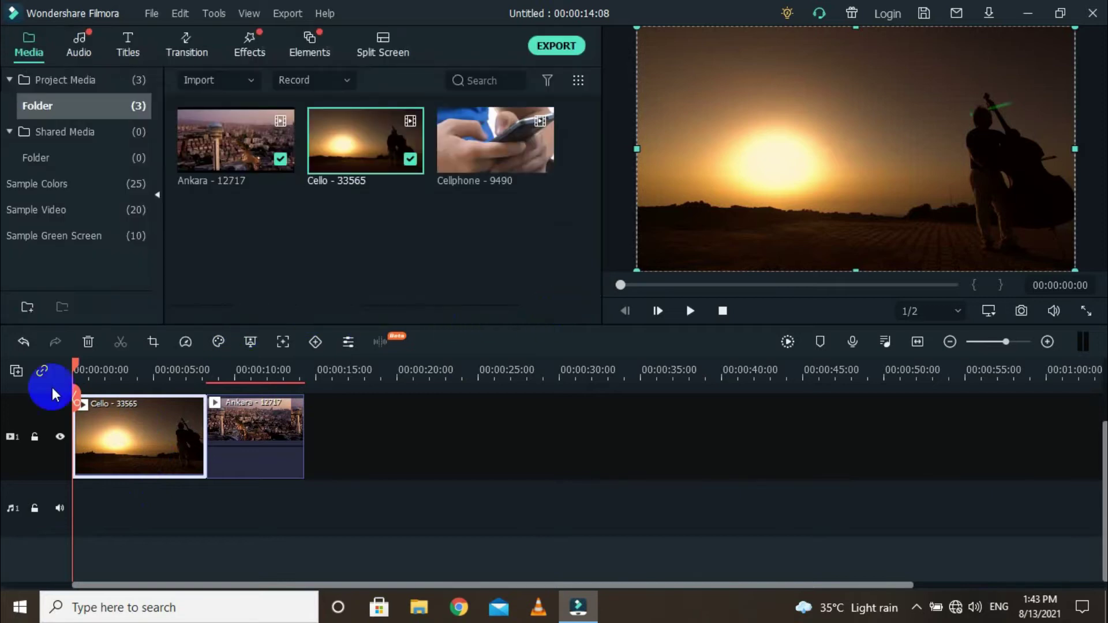
{"action": "left_click", "coordinate": [341, 449]}
- Compare the property categories of the Ankara and Cello clips, checking which one has audio settings, and close the properties
{"action": "left_click", "coordinate": [238, 453]}
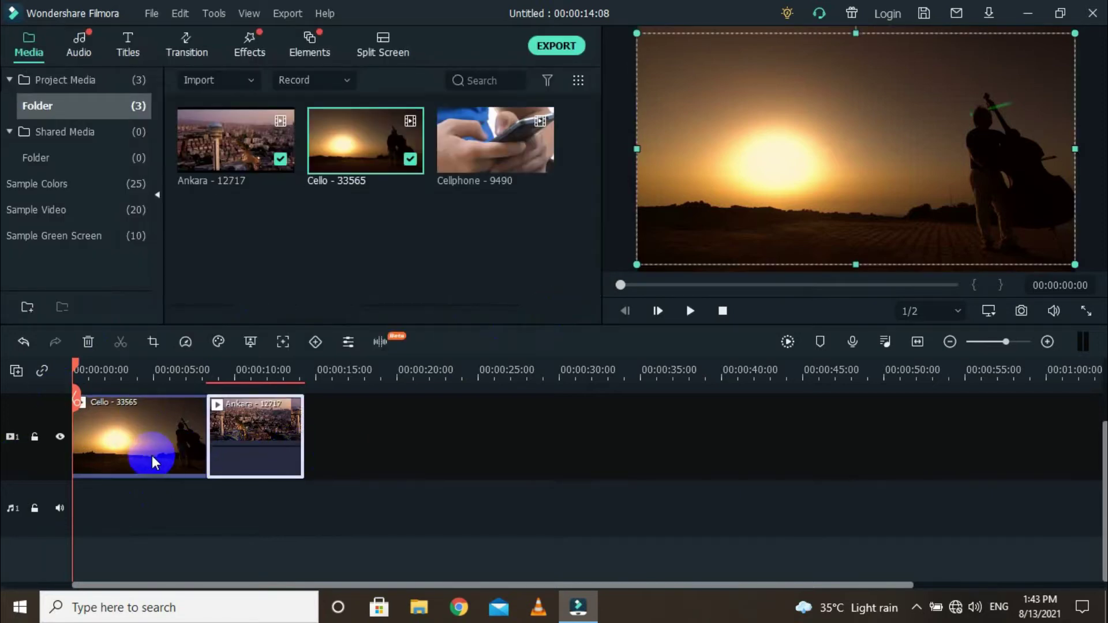
{"action": "double_click", "coordinate": [250, 441]}
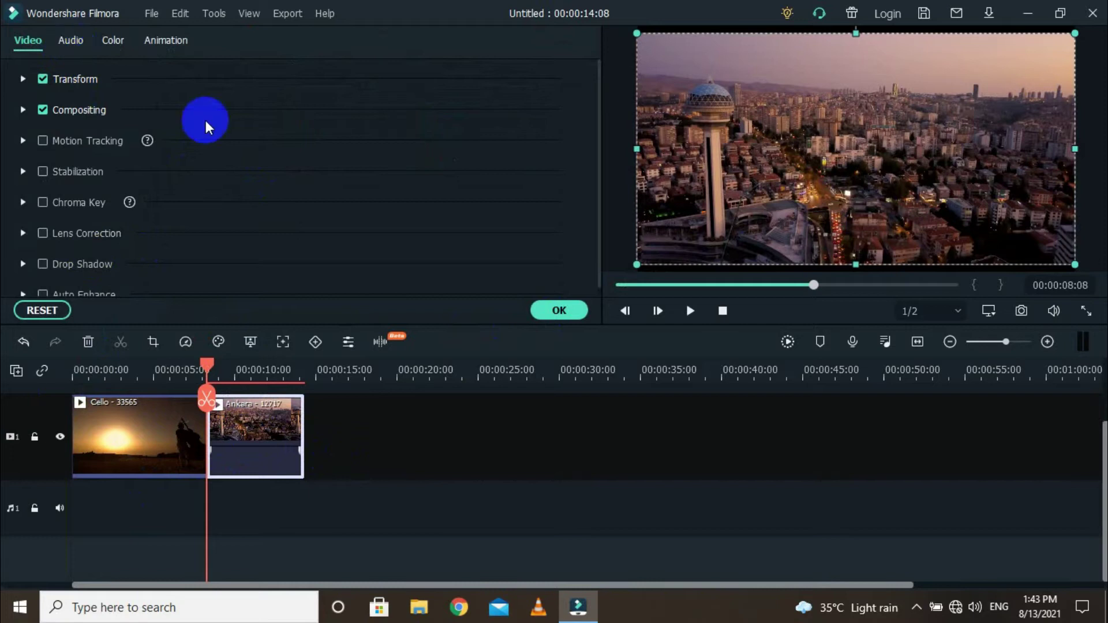
{"action": "left_click", "coordinate": [70, 43]}
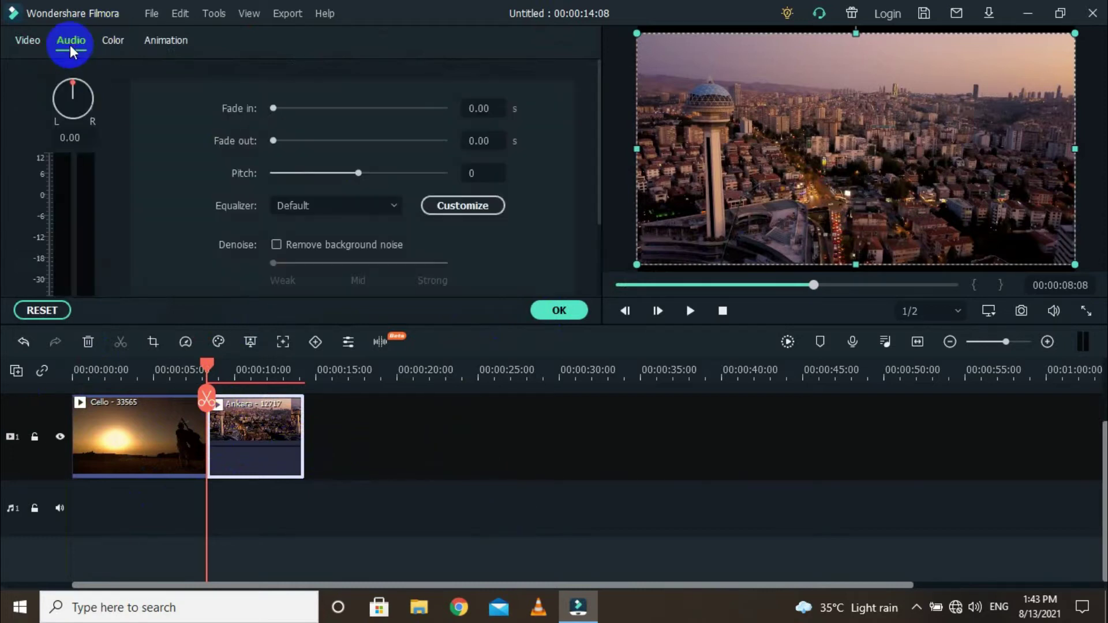
{"action": "double_click", "coordinate": [152, 435]}
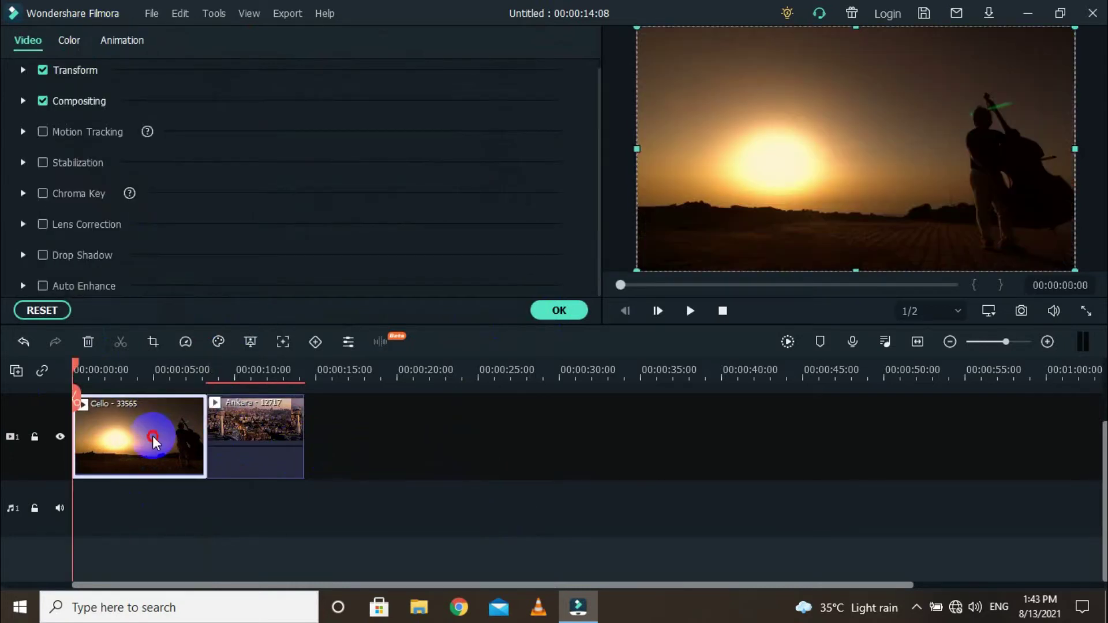
{"action": "left_click", "coordinate": [470, 480]}
{"action": "left_click", "coordinate": [254, 444]}
{"action": "double_click", "coordinate": [183, 437]}
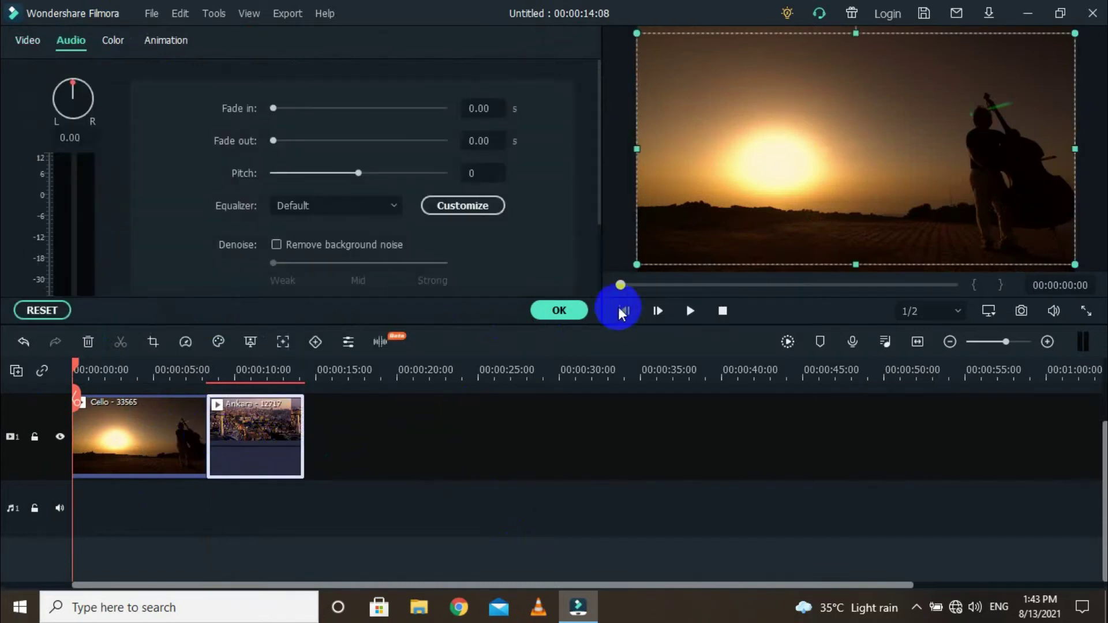
{"action": "left_click", "coordinate": [559, 310]}
{"action": "left_click", "coordinate": [142, 450]}
{"action": "double_click", "coordinate": [143, 450]}
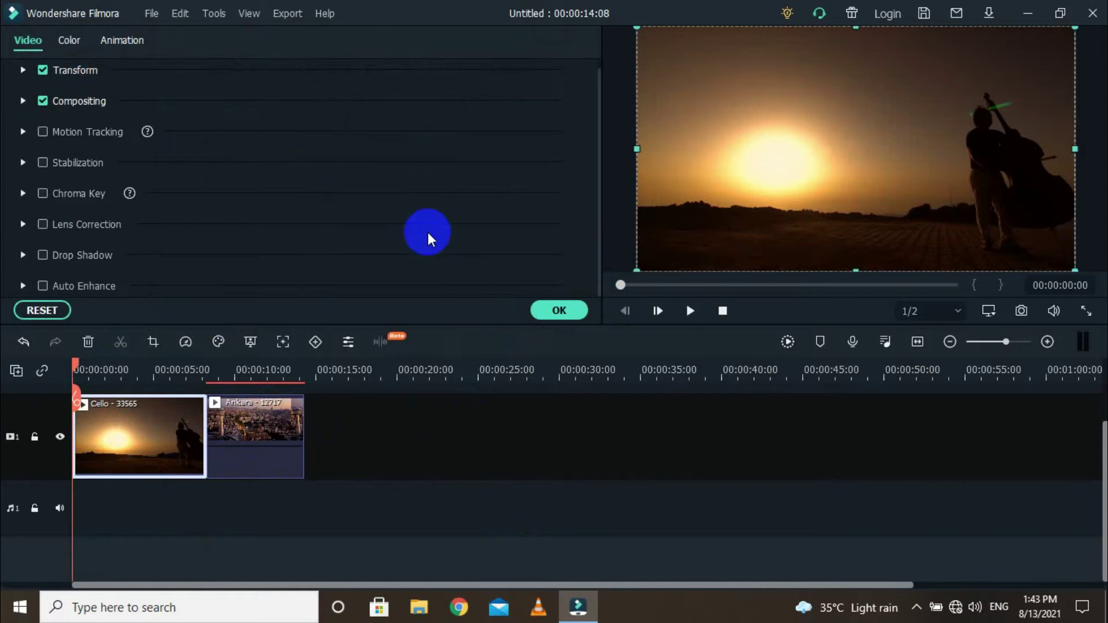
{"action": "left_click", "coordinate": [557, 310]}
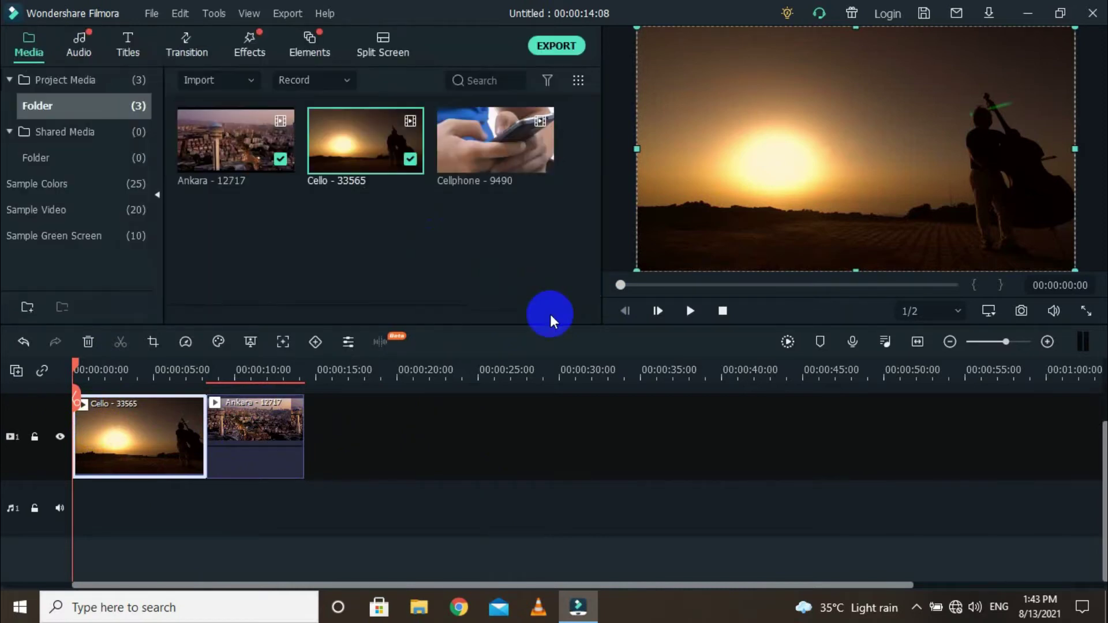
- Reopen the Cello clip's properties, examine the Ankara clip's audio settings and volume level, and close them
{"action": "double_click", "coordinate": [113, 470]}
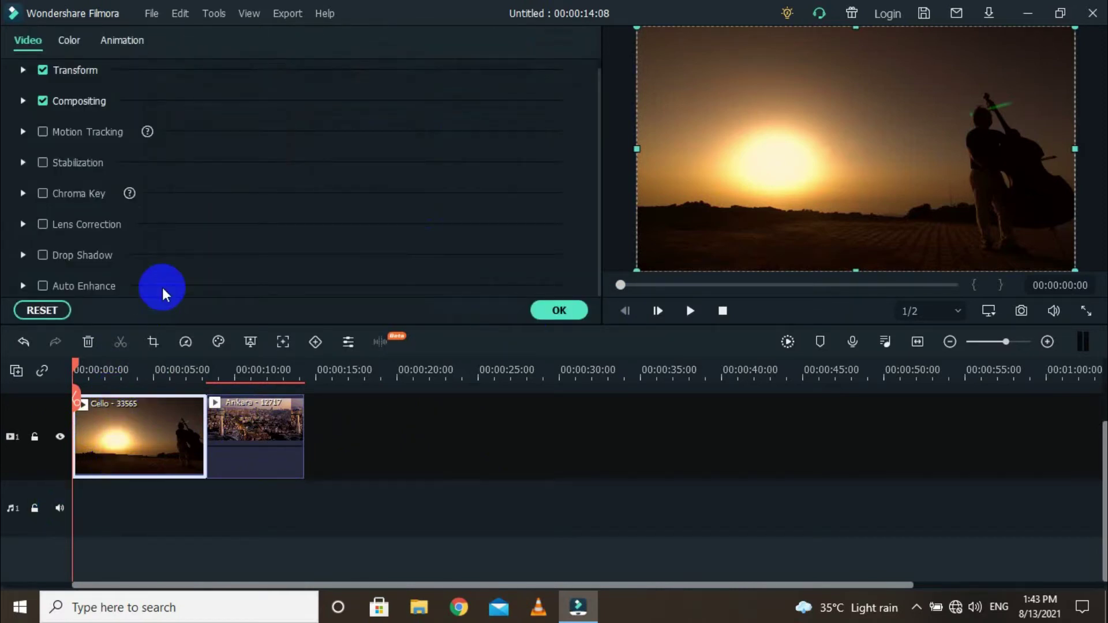
{"action": "left_click", "coordinate": [359, 417]}
{"action": "double_click", "coordinate": [234, 454]}
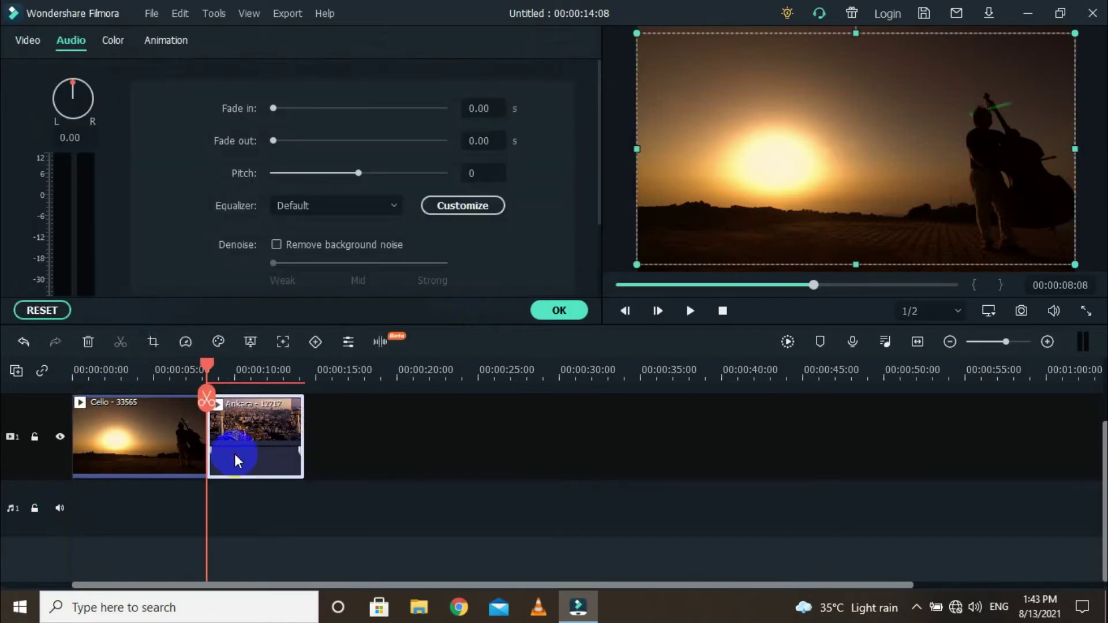
{"action": "left_click_drag", "start_coordinate": [55, 277], "coordinate": [39, 389]}
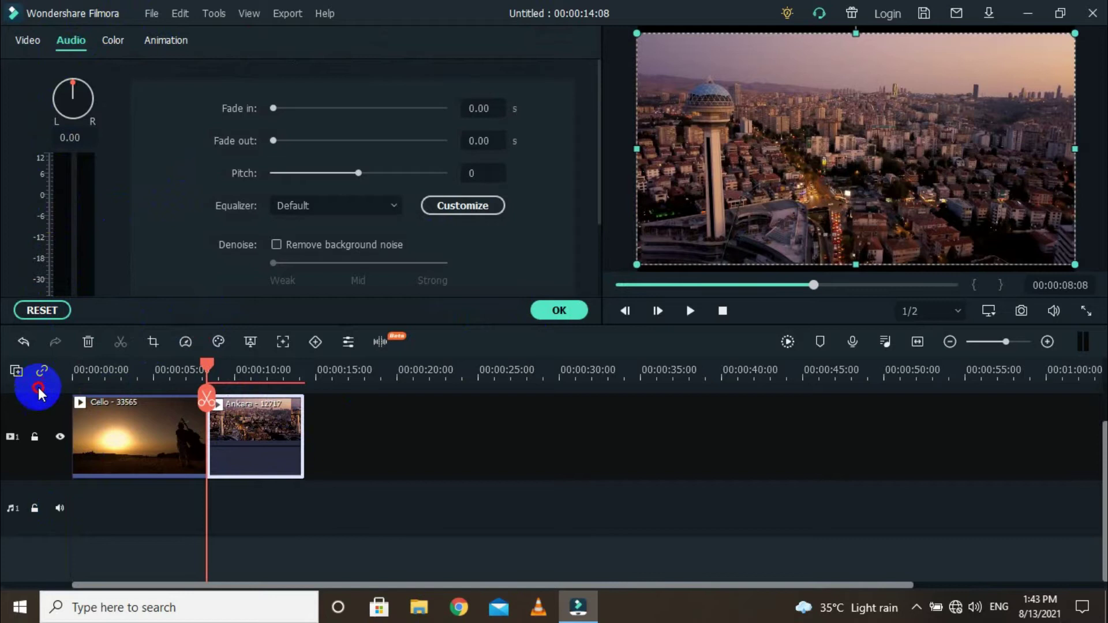
{"action": "left_click", "coordinate": [547, 311]}
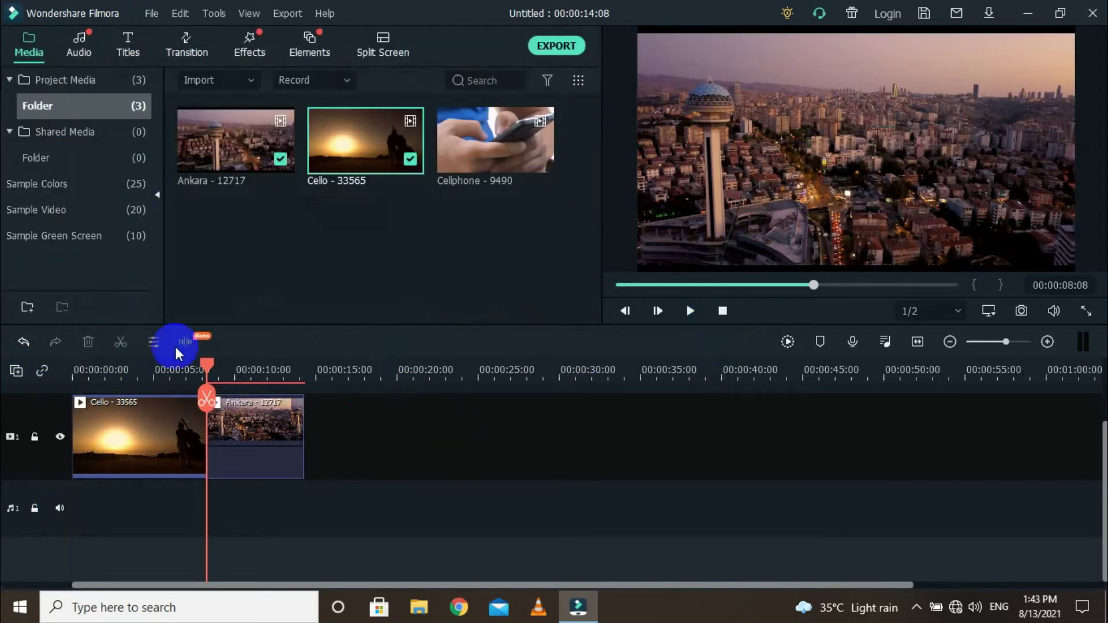
- Play the opening of the Cello clip from the start of the timeline, pause it and return the playhead to 00:00:00:00
{"action": "left_click_drag", "start_coordinate": [206, 364], "coordinate": [3, 427]}
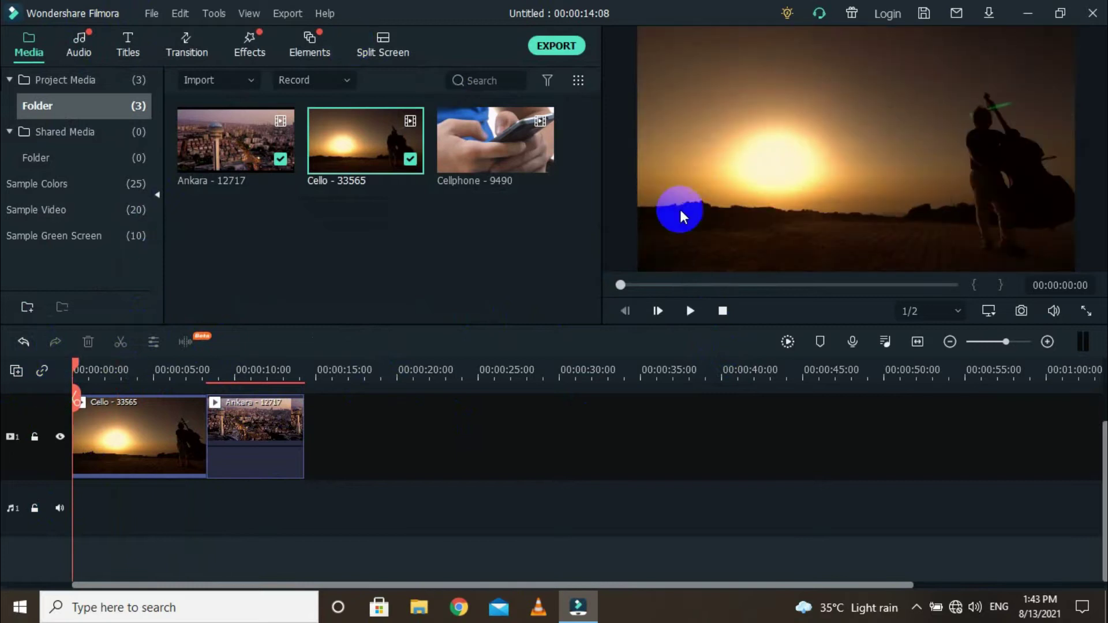
{"action": "left_click", "coordinate": [686, 317]}
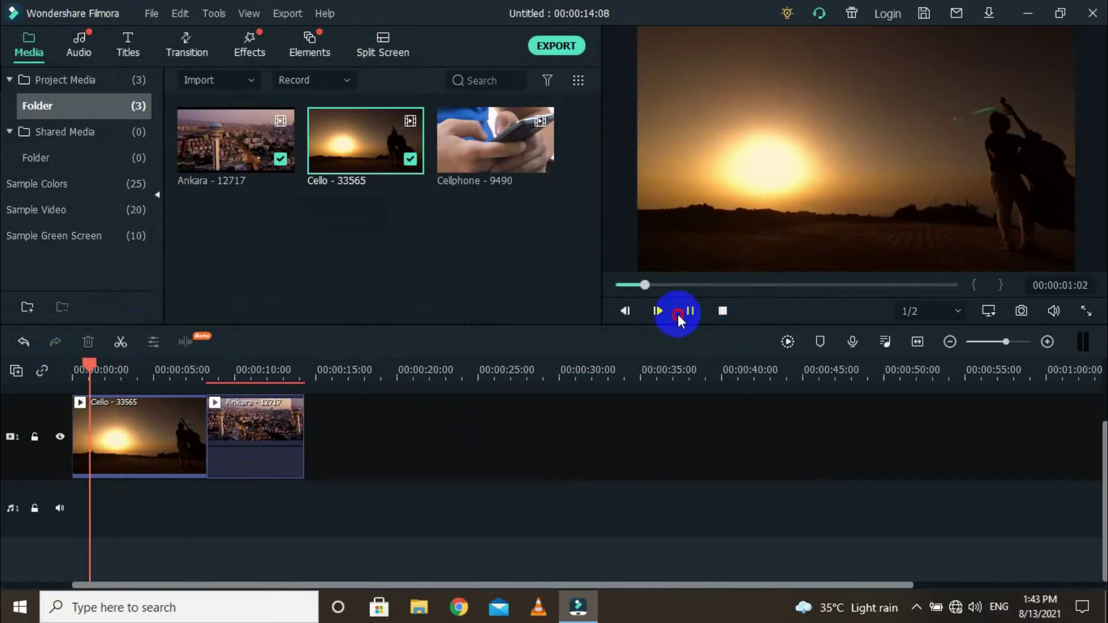
{"action": "left_click", "coordinate": [643, 285]}
{"action": "left_click", "coordinate": [686, 312]}
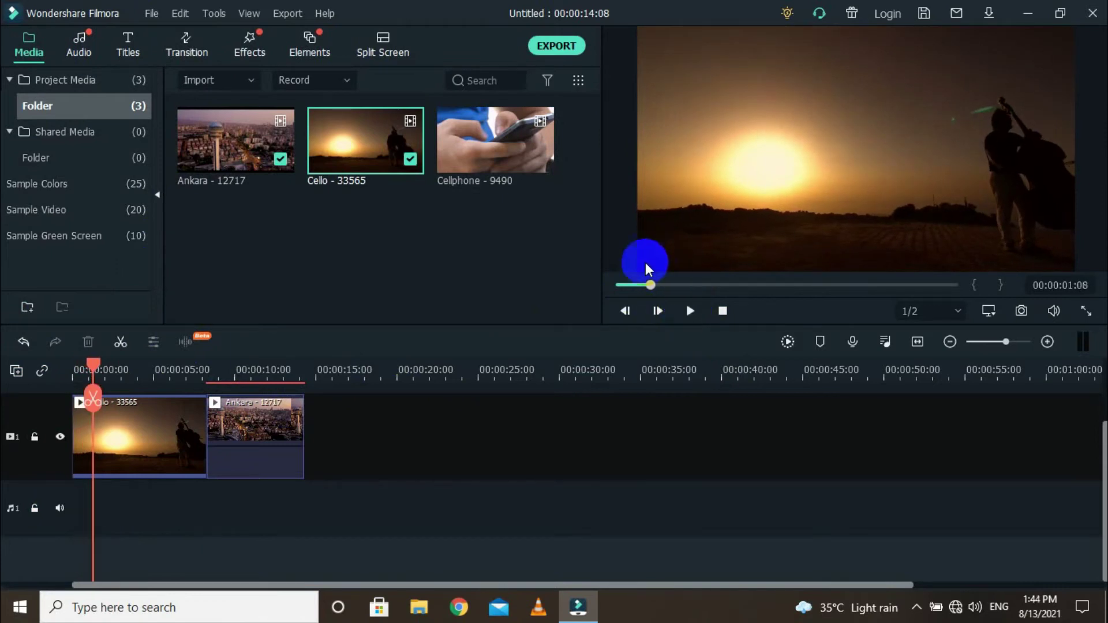
{"action": "left_click_drag", "start_coordinate": [645, 292], "coordinate": [607, 287]}
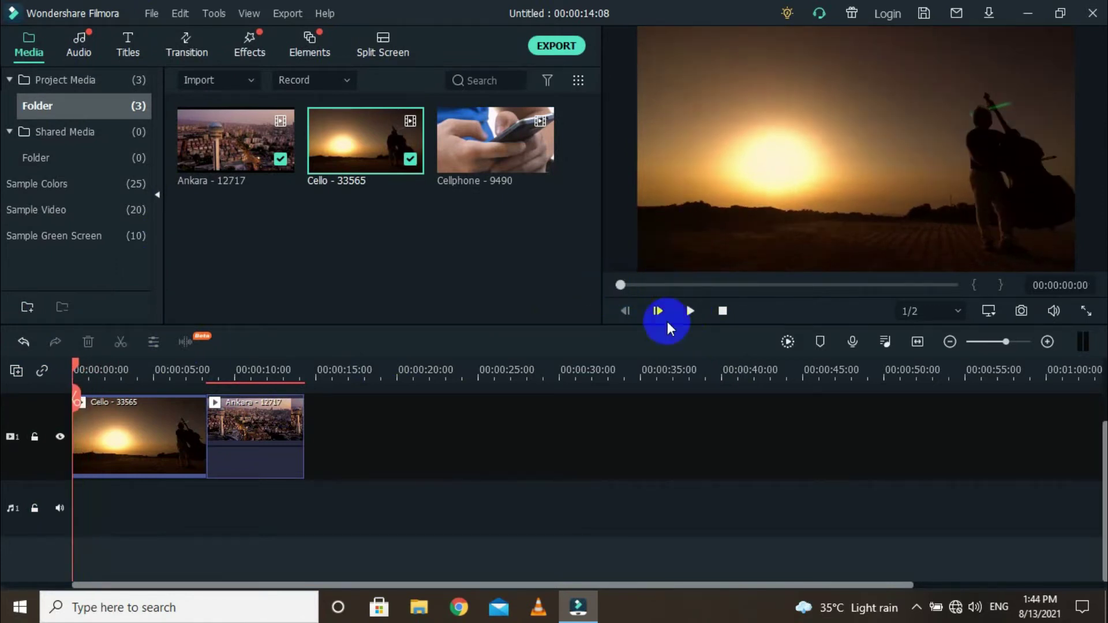
- Collapse the Shared Media folder and browse the Sample Colors and Sample Video collections
{"action": "scroll", "coordinate": [443, 421], "scroll_direction": "up", "scroll_amount": 2}
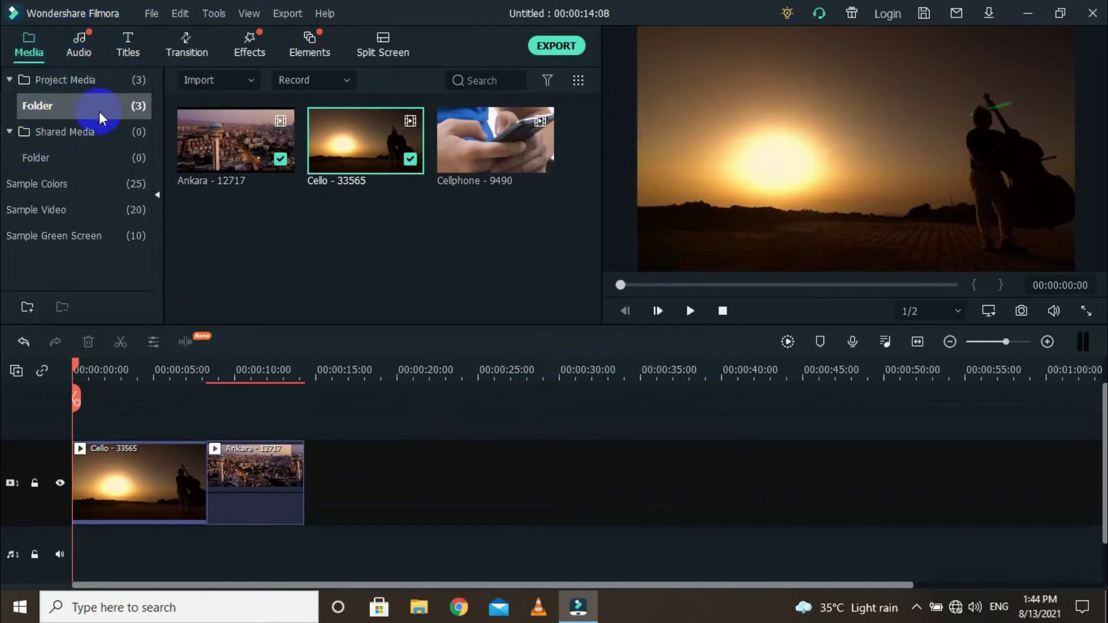
{"action": "left_click", "coordinate": [17, 132]}
{"action": "left_click", "coordinate": [69, 158]}
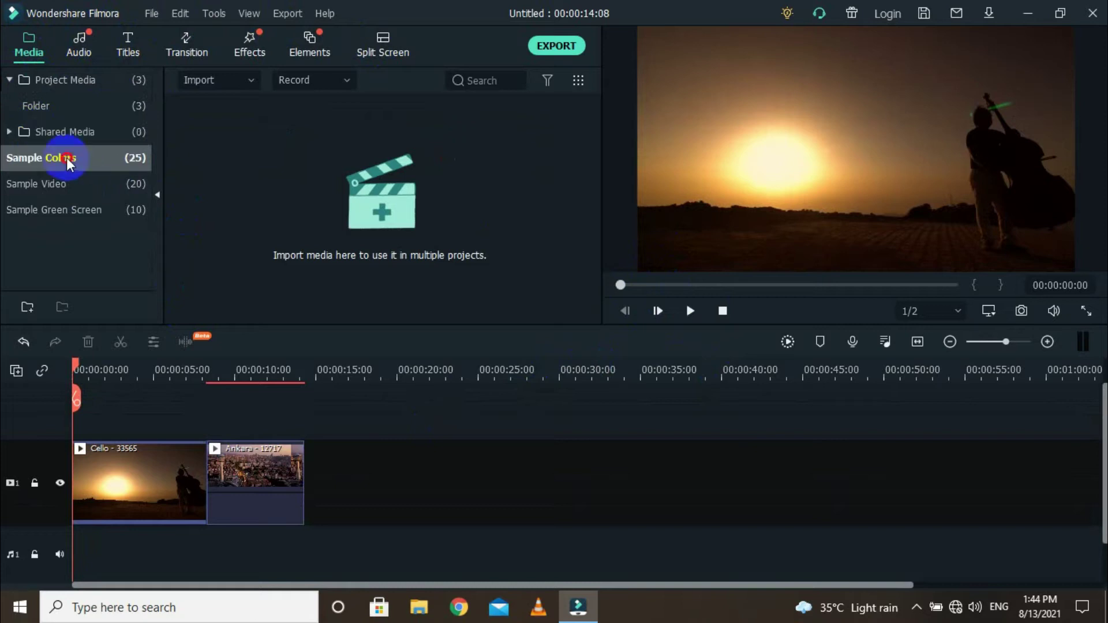
{"action": "scroll", "coordinate": [195, 261], "scroll_direction": "down", "scroll_amount": 10}
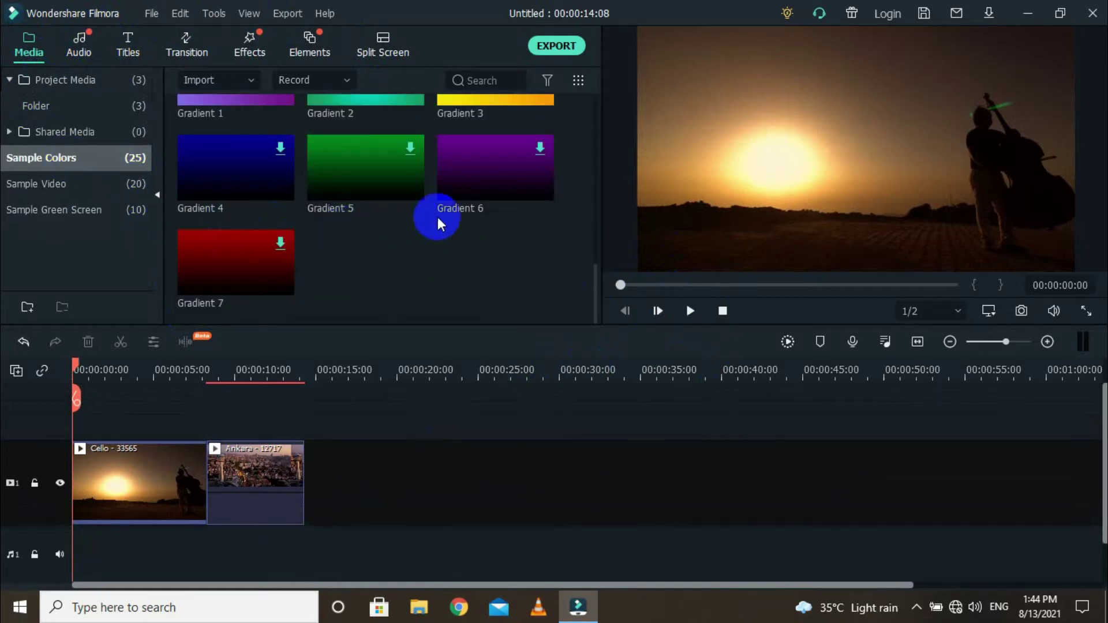
{"action": "scroll", "coordinate": [437, 216], "scroll_direction": "up", "scroll_amount": 10}
{"action": "left_click", "coordinate": [40, 182]}
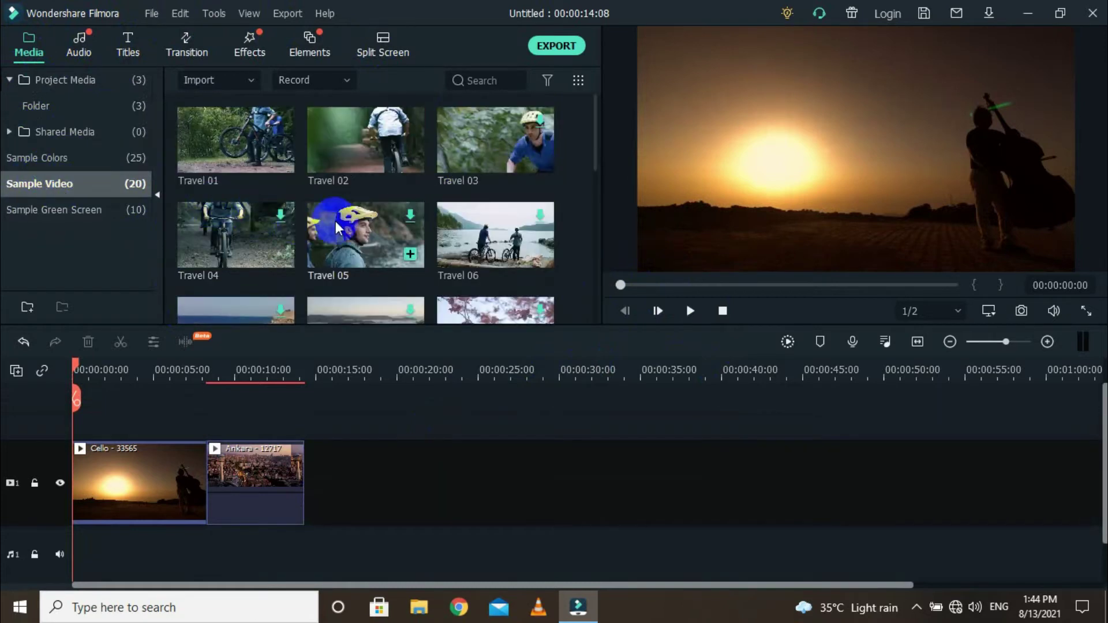
{"action": "scroll", "coordinate": [329, 220], "scroll_direction": "down", "scroll_amount": 5}
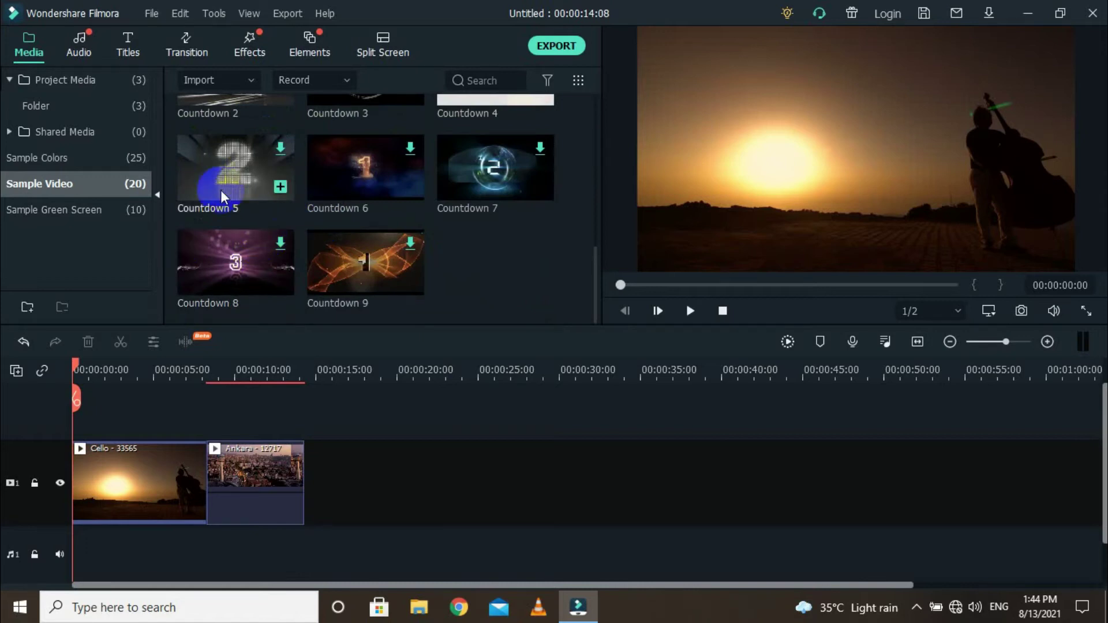
{"action": "scroll", "coordinate": [228, 192], "scroll_direction": "up", "scroll_amount": 5}
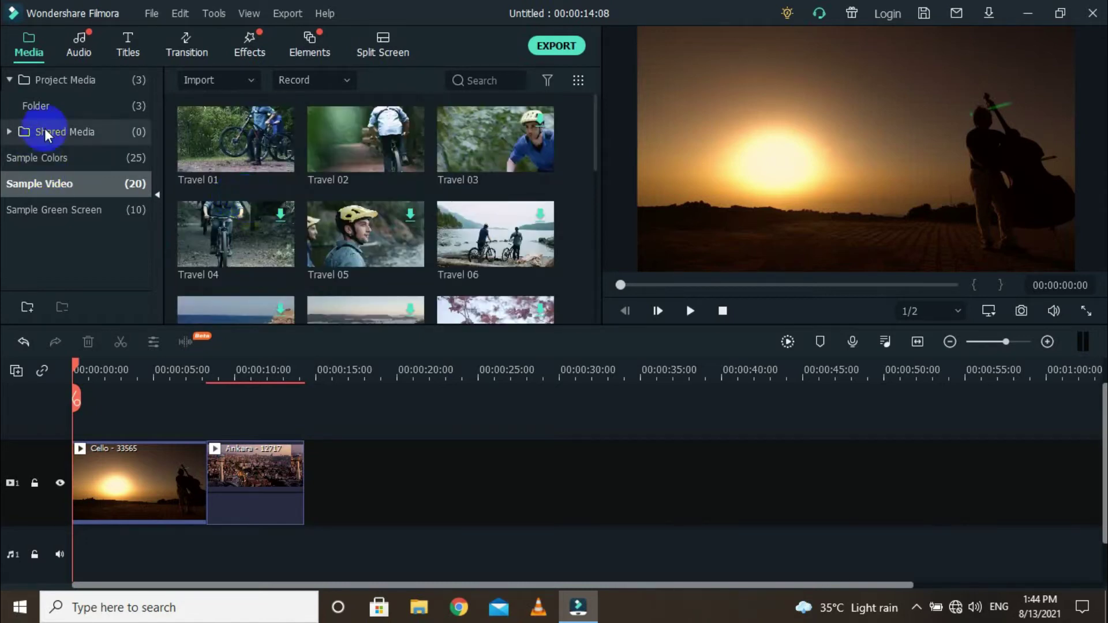
- Look at the Shared Media contents and return to the imported clips in the Project Media folder
{"action": "left_click", "coordinate": [66, 86]}
{"action": "left_click", "coordinate": [74, 106]}
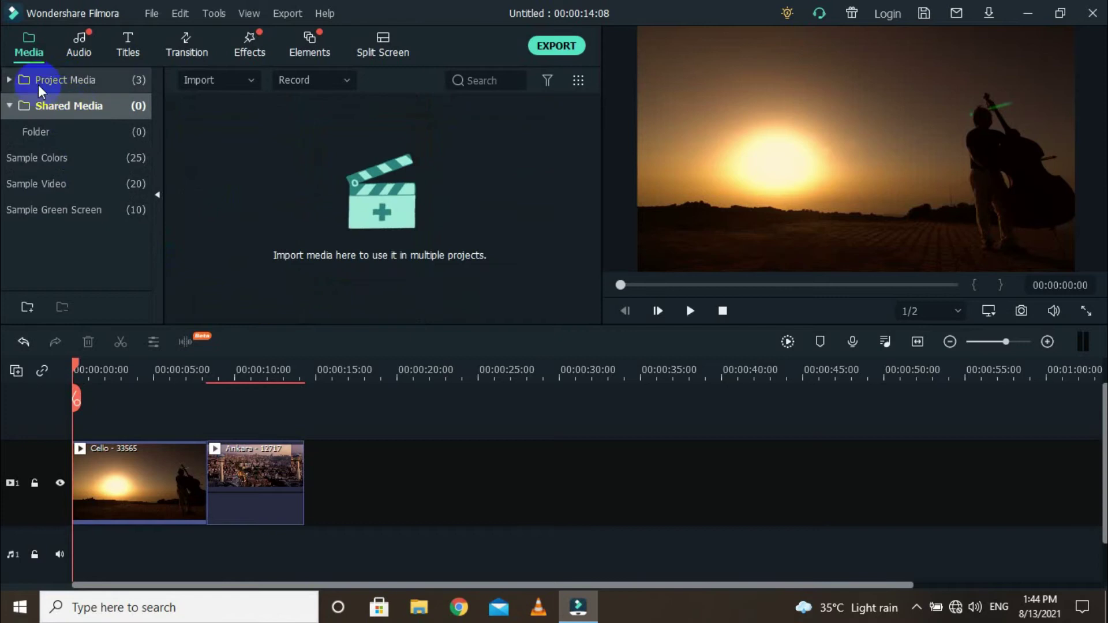
{"action": "left_click", "coordinate": [36, 81]}
{"action": "left_click", "coordinate": [121, 107]}
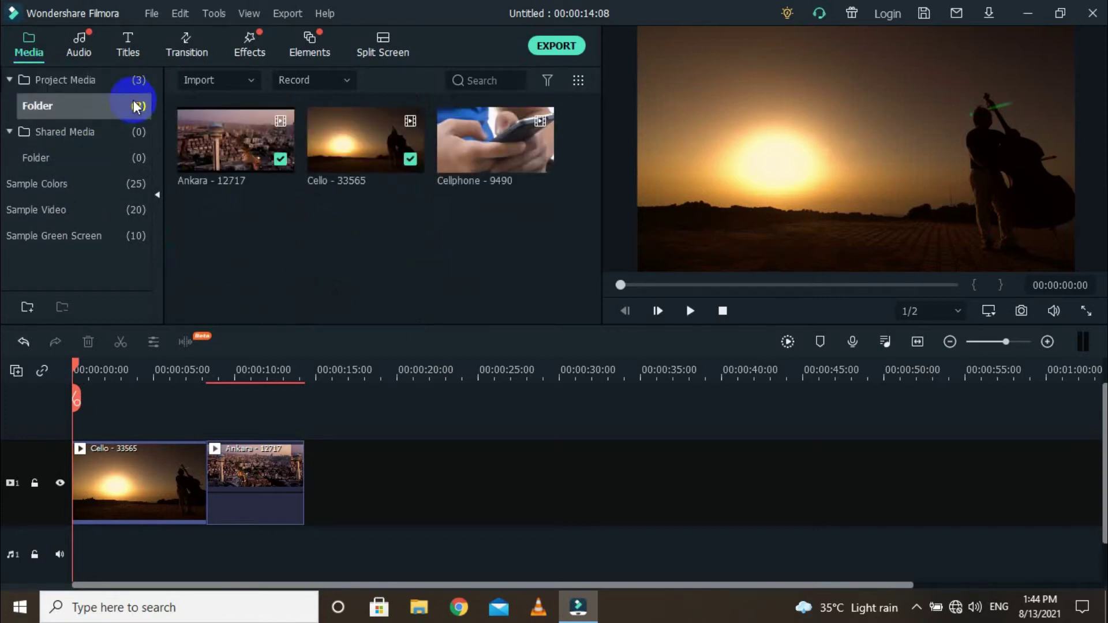
- Browse the built-in sample collections again, looking through all the clips in Sample Green Screen
{"action": "left_click", "coordinate": [119, 185]}
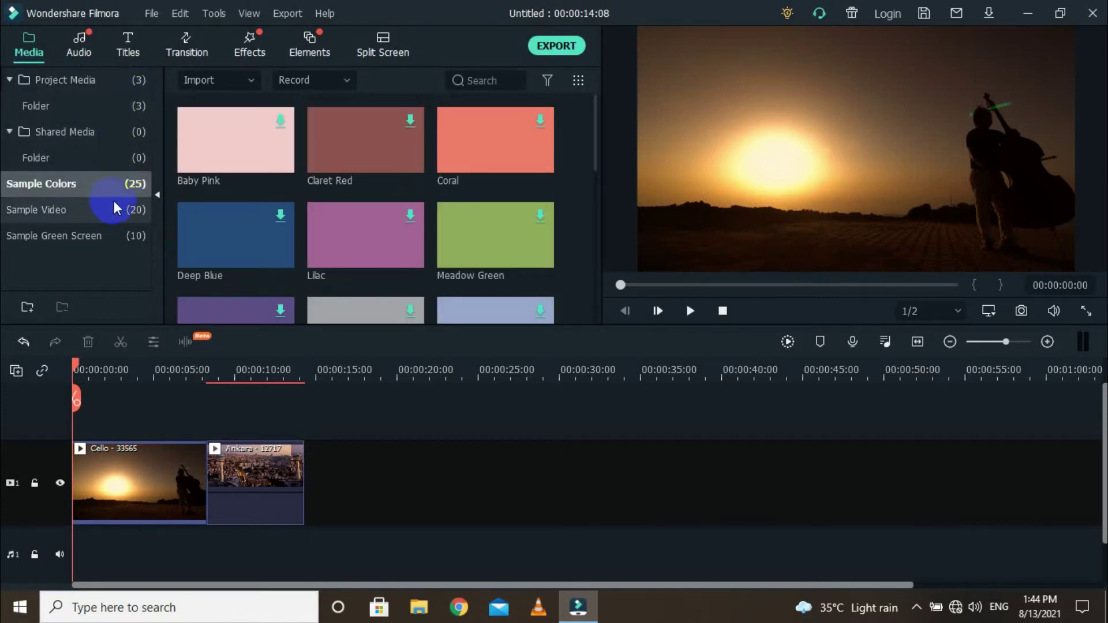
{"action": "left_click", "coordinate": [109, 206]}
{"action": "left_click", "coordinate": [123, 230]}
{"action": "scroll", "coordinate": [286, 202], "scroll_direction": "down", "scroll_amount": 3}
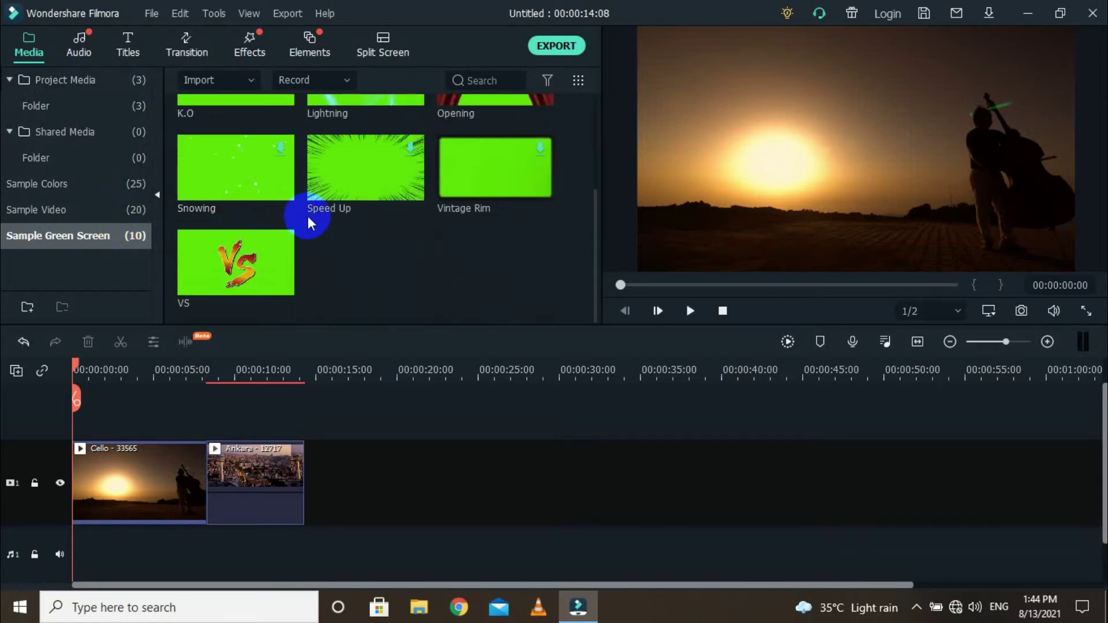
{"action": "scroll", "coordinate": [307, 217], "scroll_direction": "up", "scroll_amount": 3}
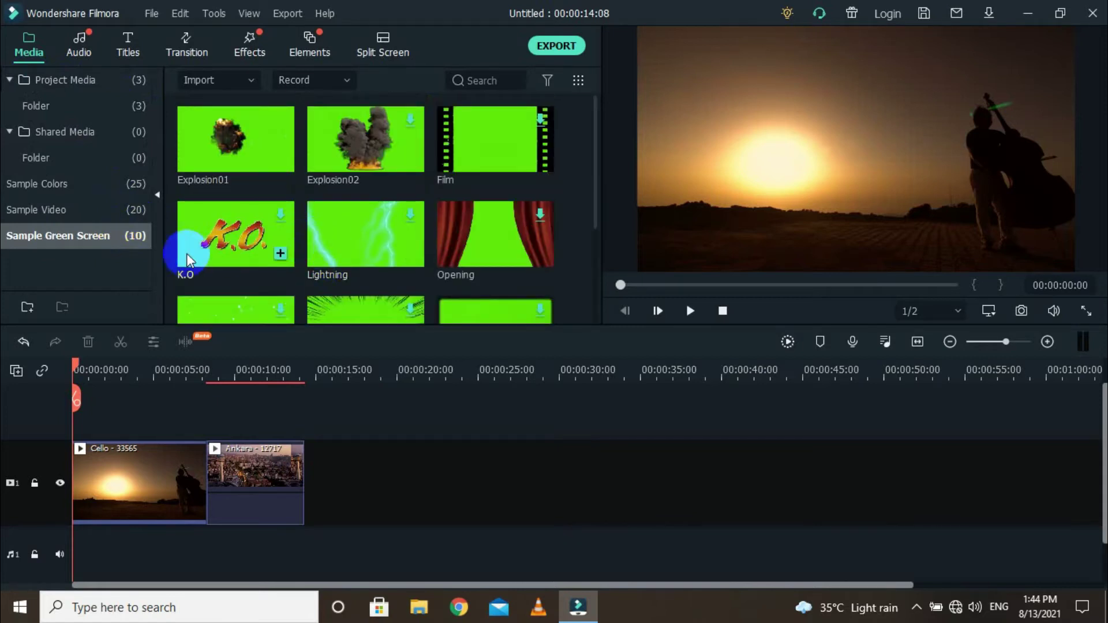
{"action": "scroll", "coordinate": [247, 254], "scroll_direction": "down", "scroll_amount": 3}
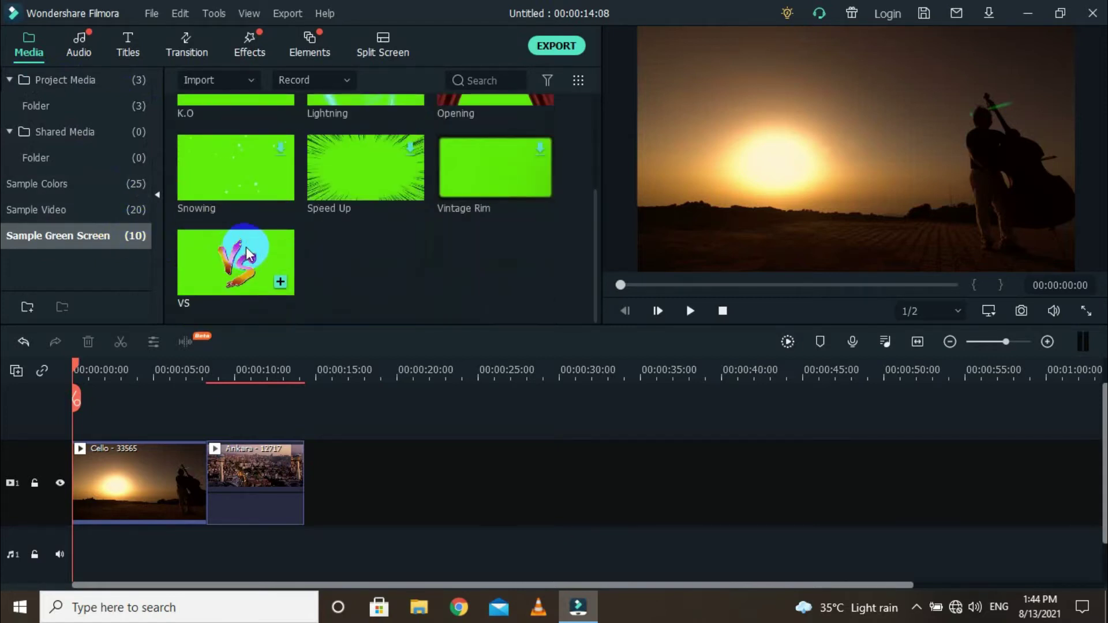
{"action": "scroll", "coordinate": [247, 254], "scroll_direction": "up", "scroll_amount": 3}
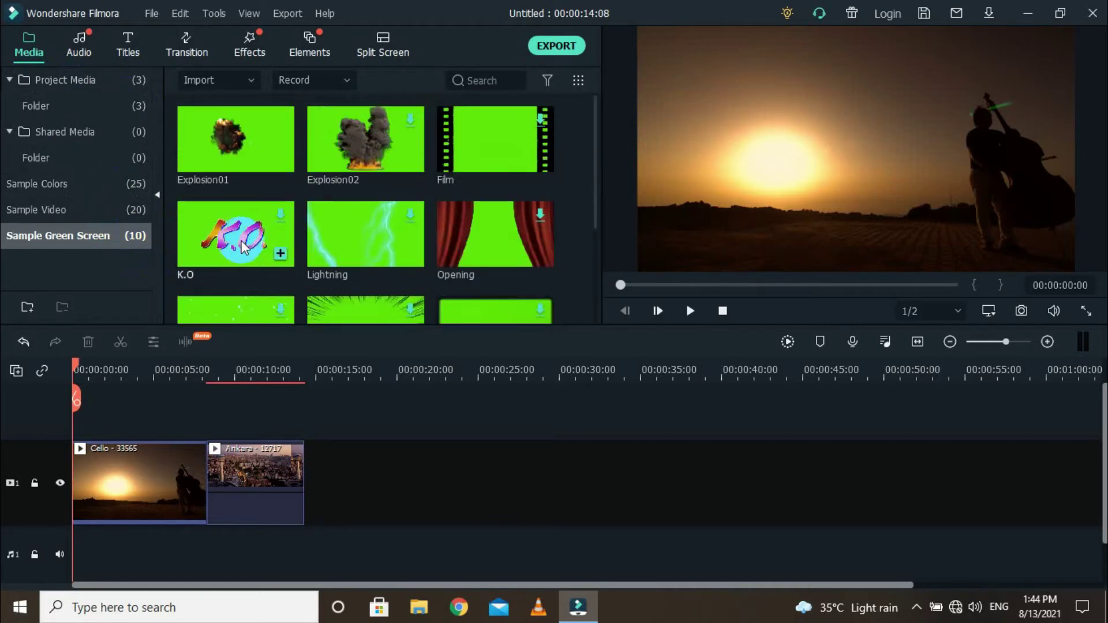
{"action": "scroll", "coordinate": [248, 245], "scroll_direction": "down", "scroll_amount": 3}
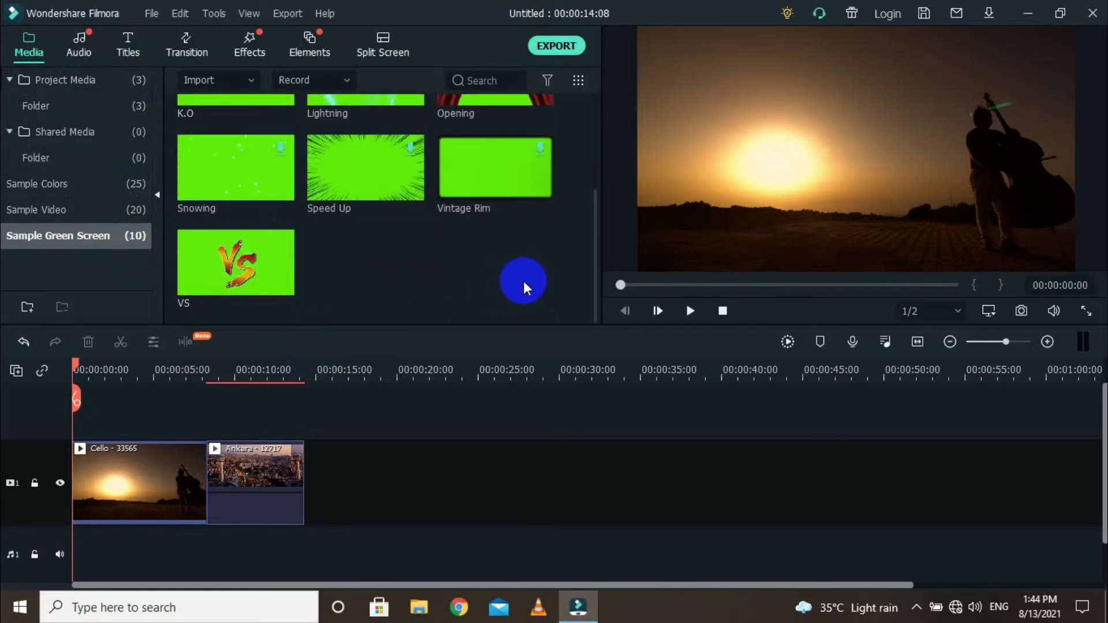
{"action": "scroll", "coordinate": [265, 229], "scroll_direction": "up", "scroll_amount": 3}
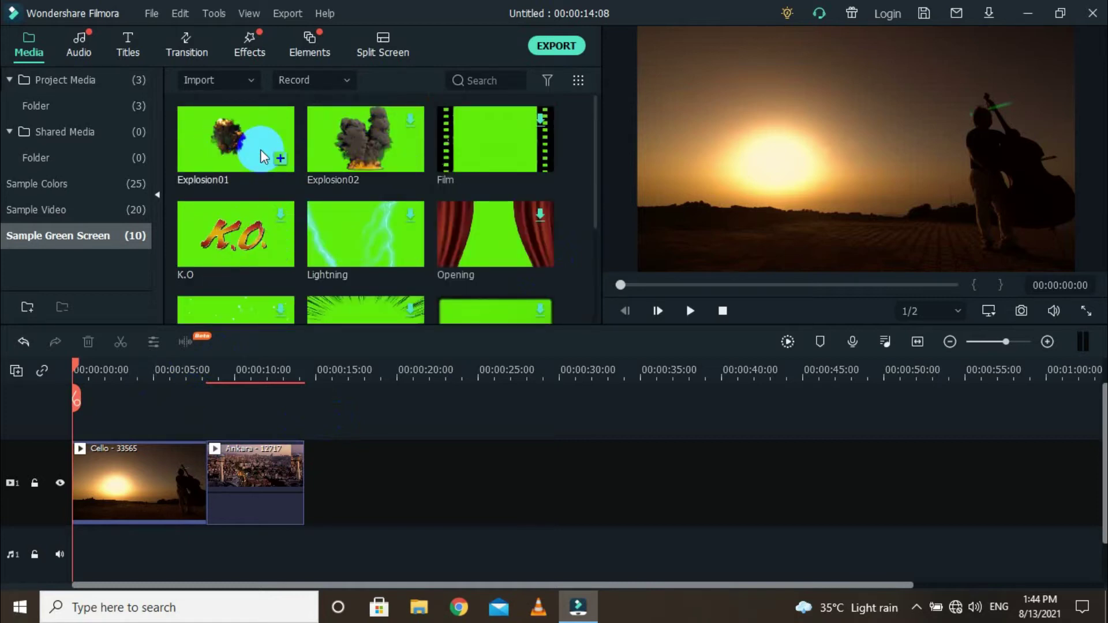
- Place the Explosion01 green screen clip on a second video track above the Cello clip at the timeline start and preview it
{"action": "left_click_drag", "start_coordinate": [192, 144], "coordinate": [46, 424]}
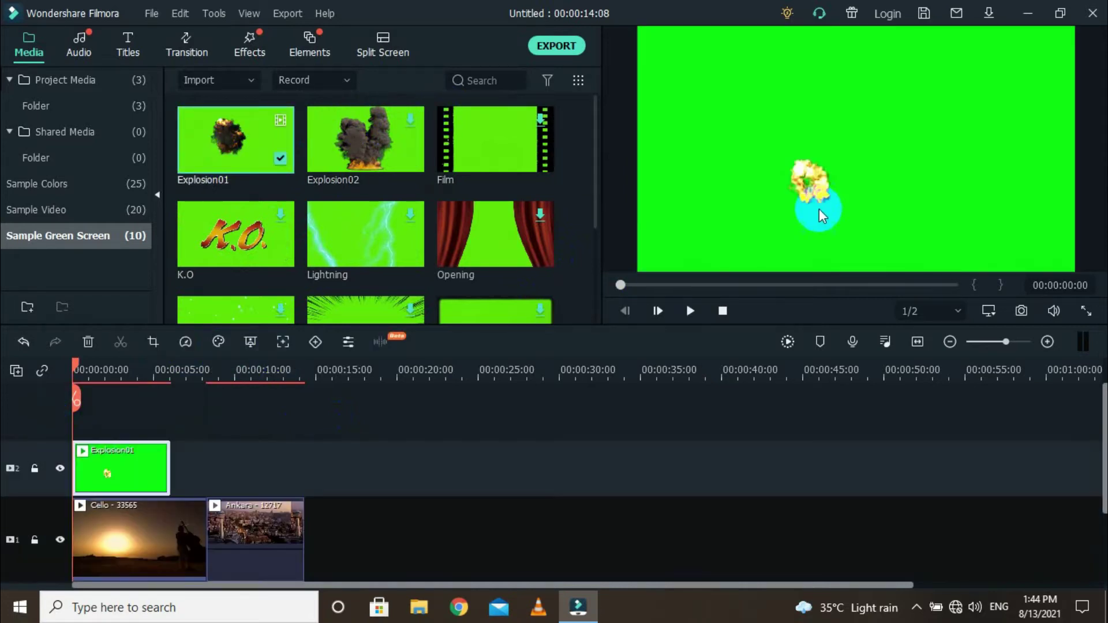
{"action": "left_click", "coordinate": [690, 311]}
{"action": "left_click", "coordinate": [690, 311]}
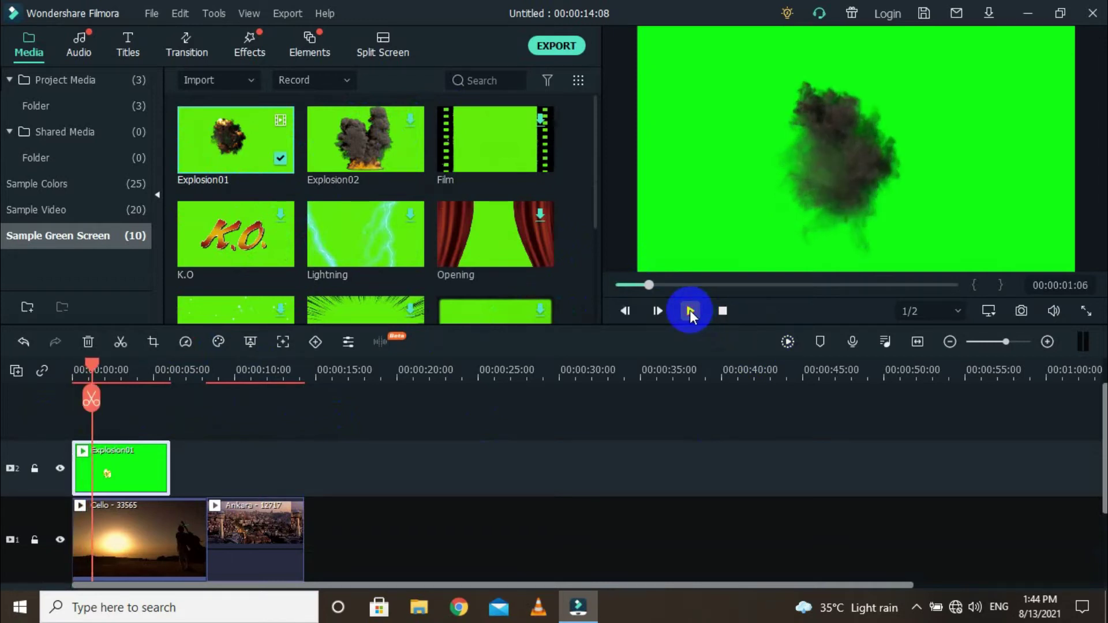
- Enable Chroma Key on the Explosion01 clip to remove its green background and confirm the settings
{"action": "double_click", "coordinate": [150, 463]}
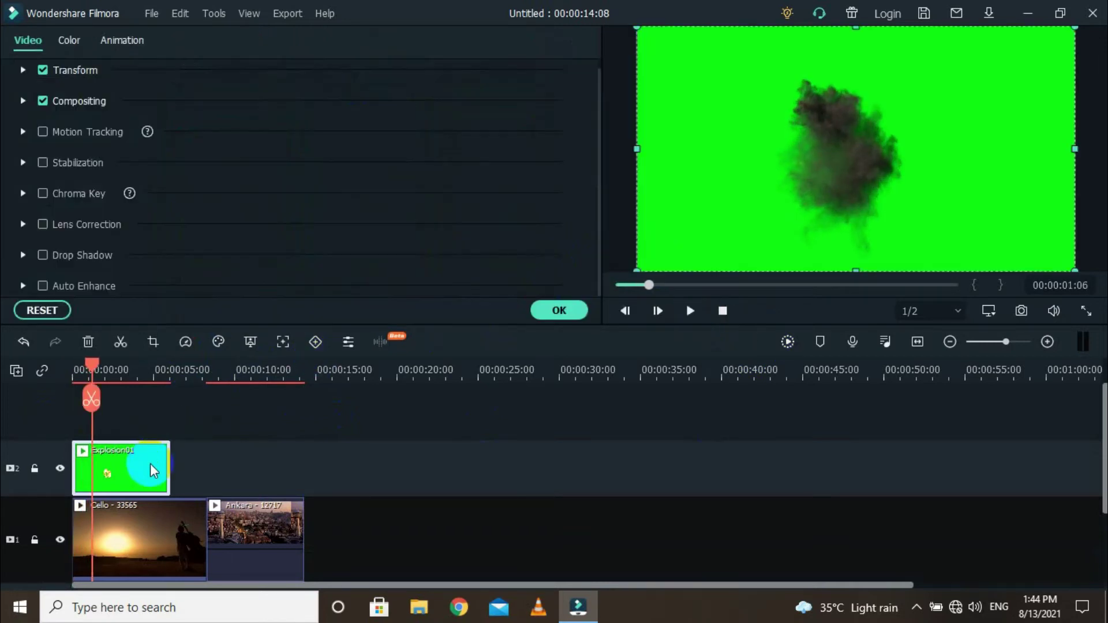
{"action": "left_click", "coordinate": [43, 194]}
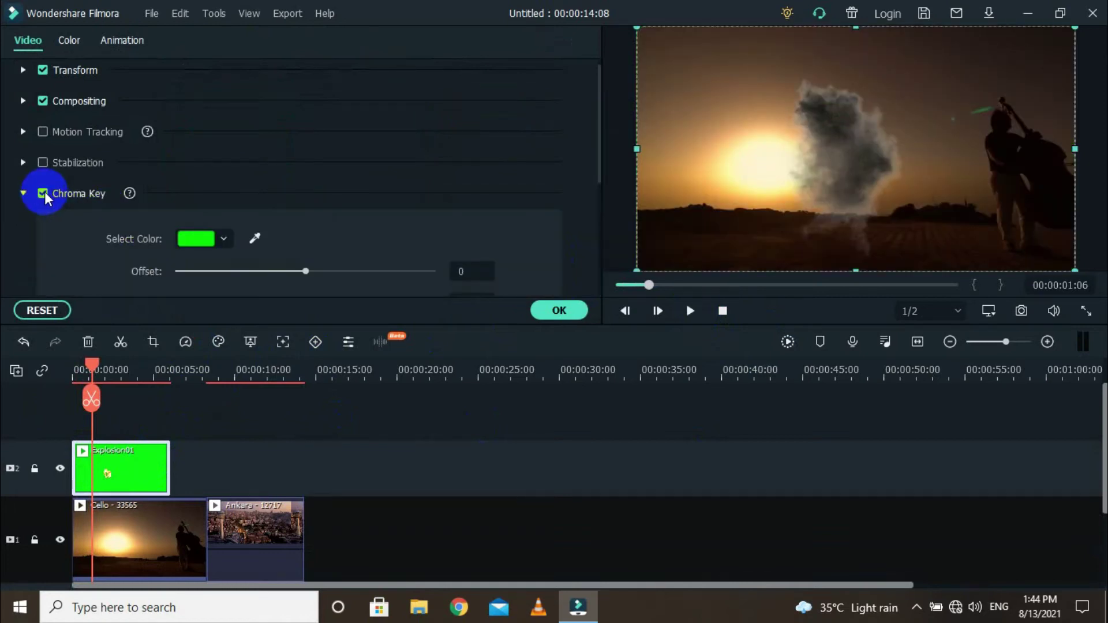
{"action": "left_click", "coordinate": [575, 310]}
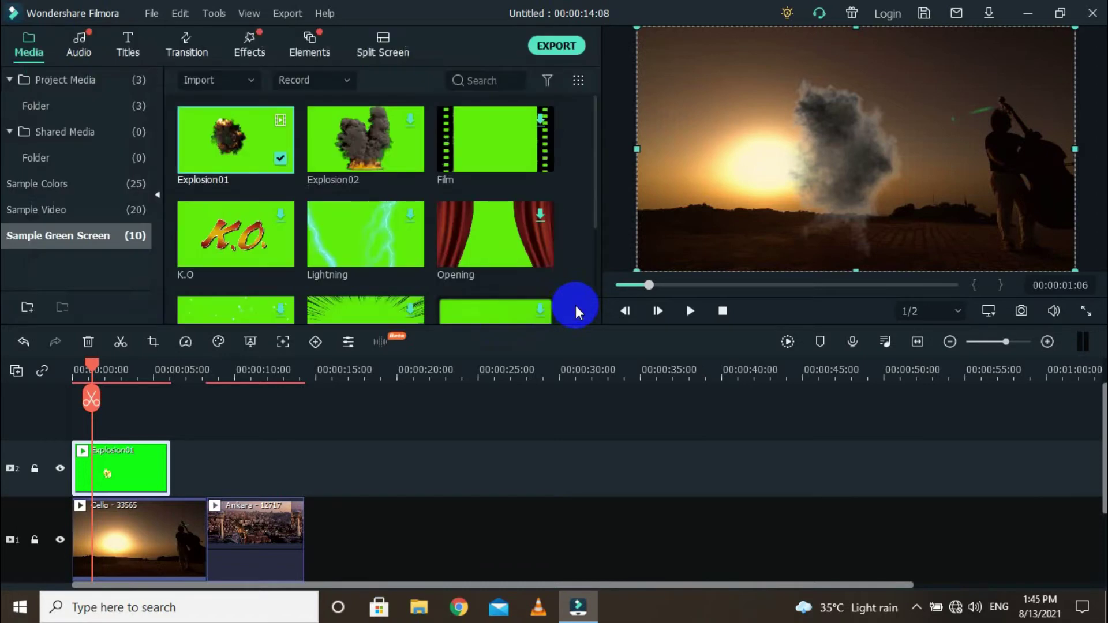
- Play the timeline from the beginning to check the keyed Explosion01 clip over the Cello clip
{"action": "left_click", "coordinate": [722, 311]}
{"action": "left_click", "coordinate": [691, 311]}
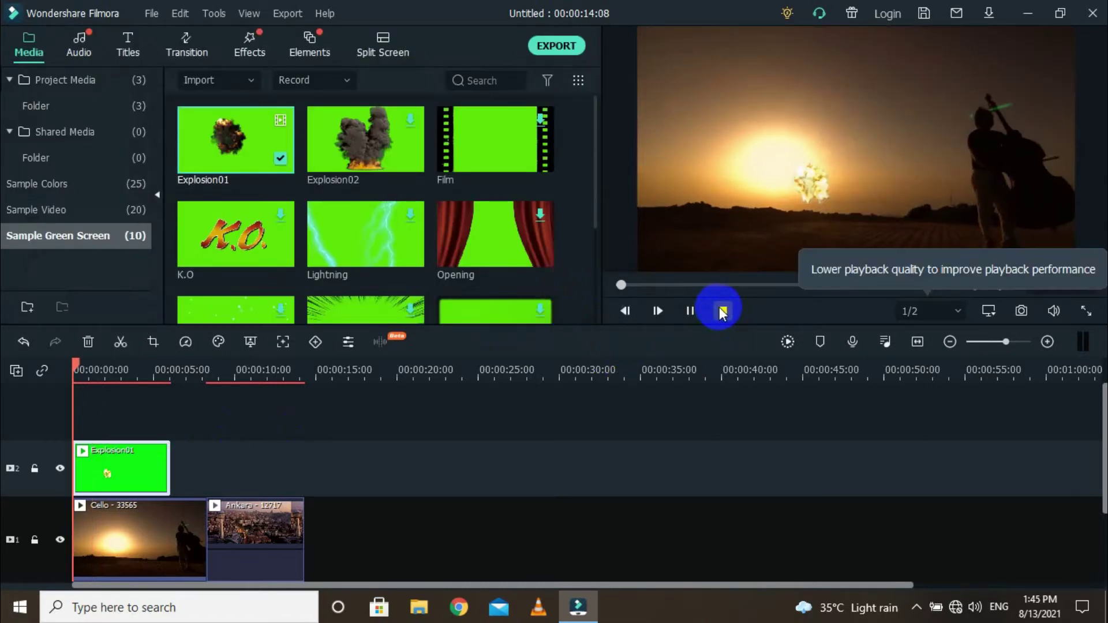
{"action": "left_click", "coordinate": [691, 311]}
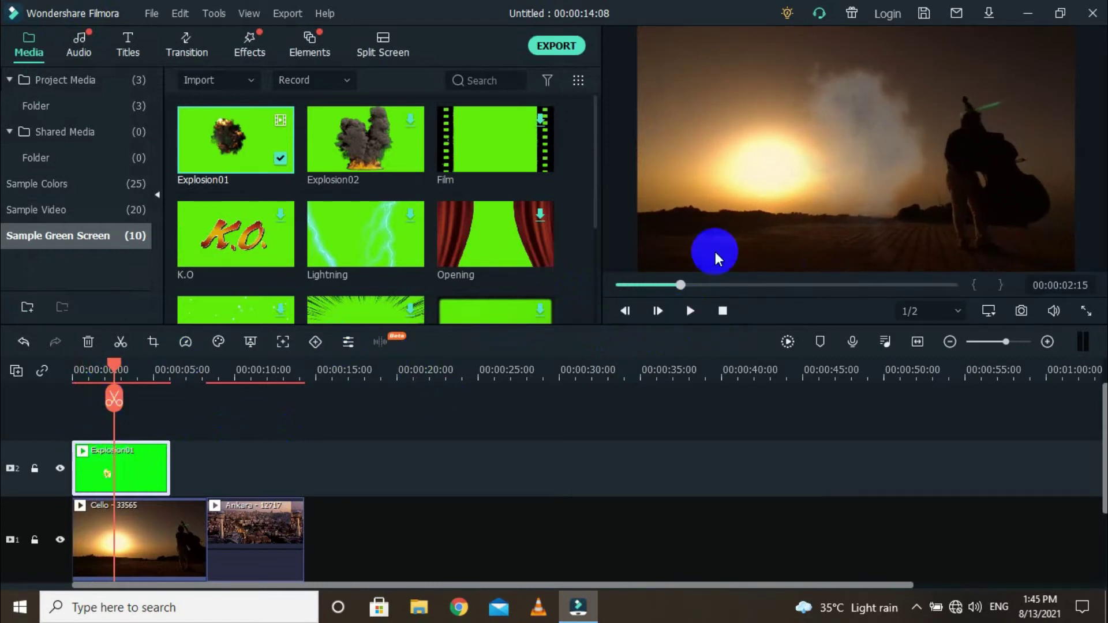
- Move the Explosion01 overlay in the preview onto the cello player and play the result from the beginning
{"action": "left_click", "coordinate": [851, 166]}
{"action": "left_click_drag", "start_coordinate": [844, 165], "coordinate": [987, 204]}
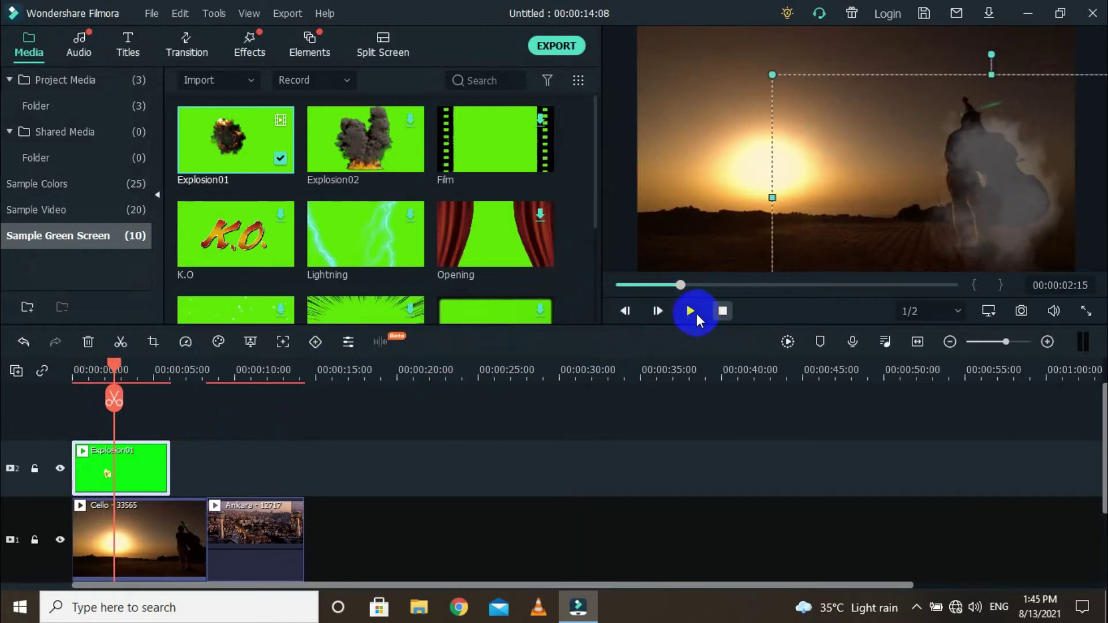
{"action": "left_click", "coordinate": [722, 311]}
{"action": "left_click", "coordinate": [691, 311]}
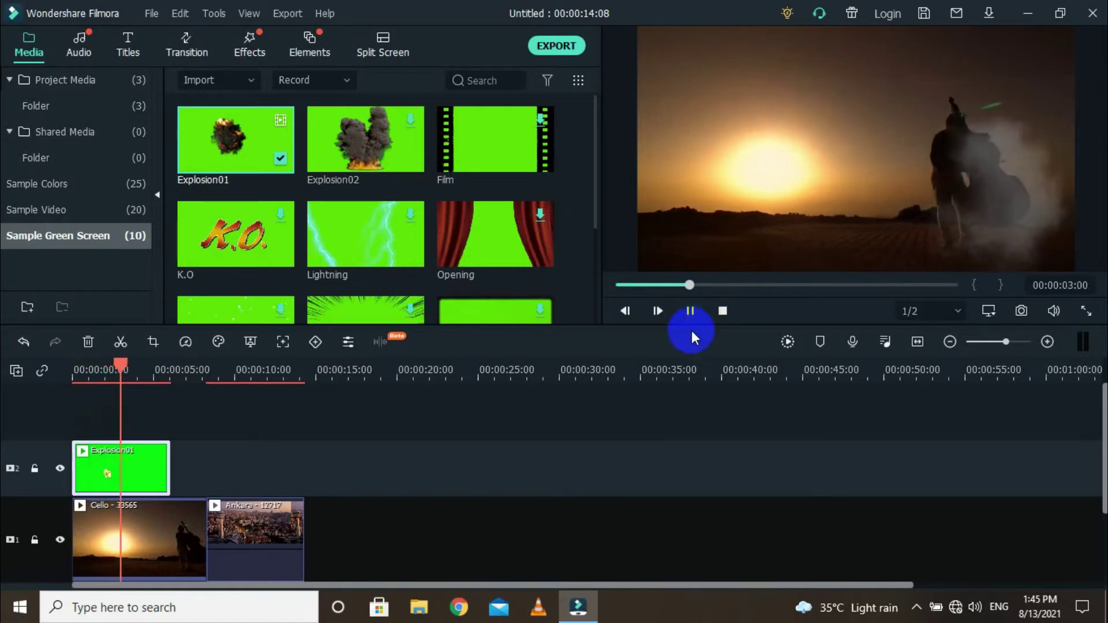
- Stop playback and delete the Explosion01 clip from the second video track
{"action": "left_click", "coordinate": [721, 312]}
{"action": "key", "text": "Delete"}
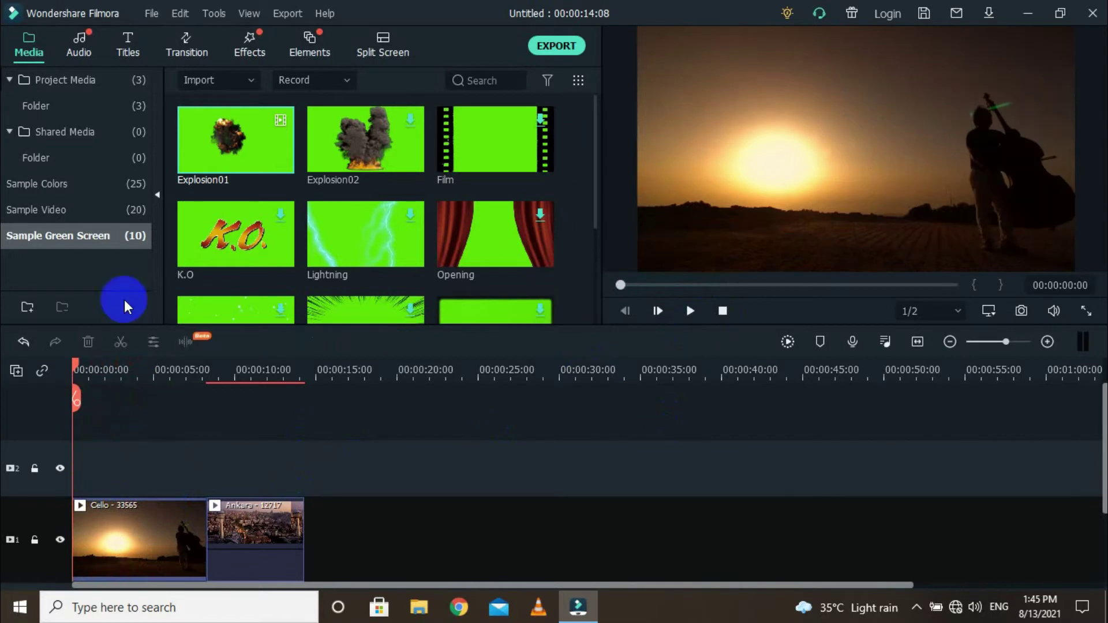
- Browse the included audio library and place the Teardrop Sky music on the first audio track at the timeline start
{"action": "left_click", "coordinate": [69, 42]}
{"action": "scroll", "coordinate": [270, 288], "scroll_direction": "down", "scroll_amount": 10}
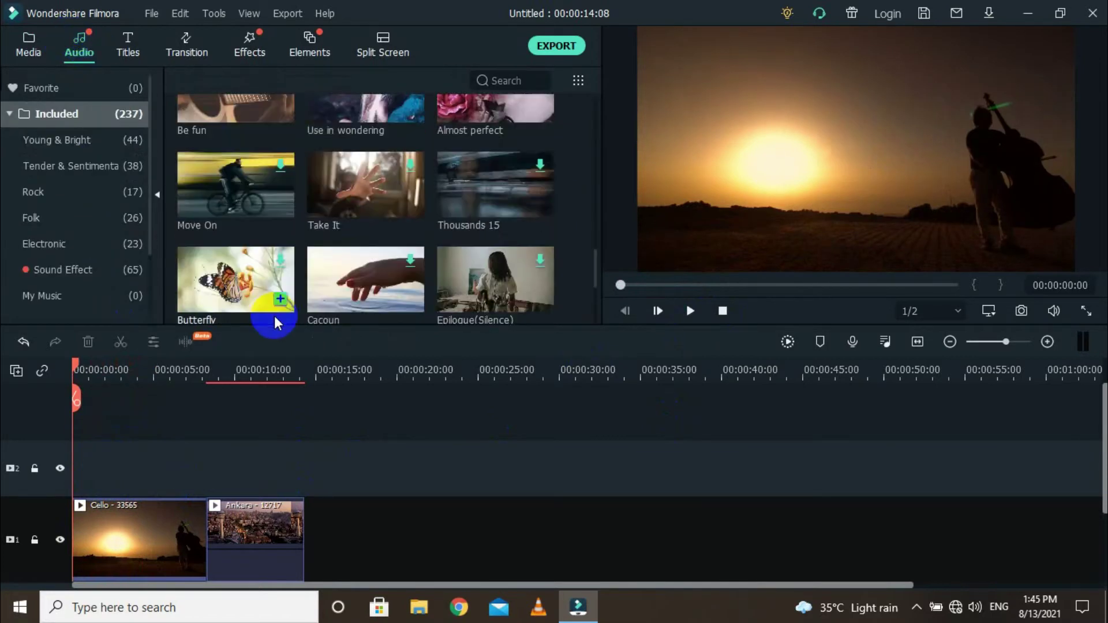
{"action": "scroll", "coordinate": [269, 345], "scroll_direction": "down", "scroll_amount": 2}
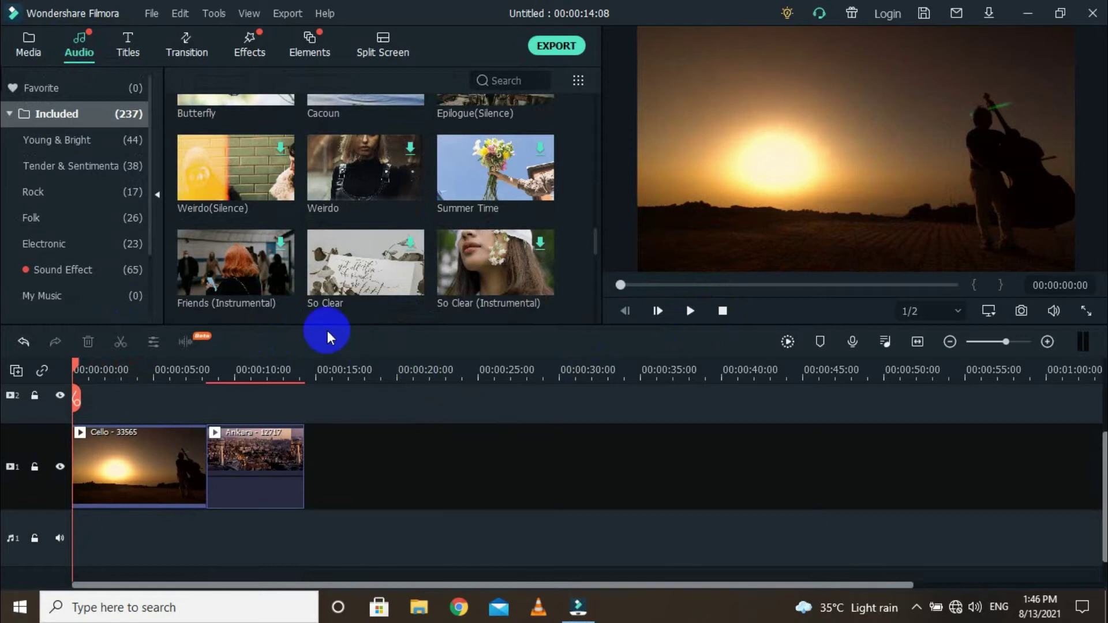
{"action": "scroll", "coordinate": [326, 330], "scroll_direction": "down", "scroll_amount": 1}
{"action": "scroll", "coordinate": [322, 233], "scroll_direction": "down", "scroll_amount": 12}
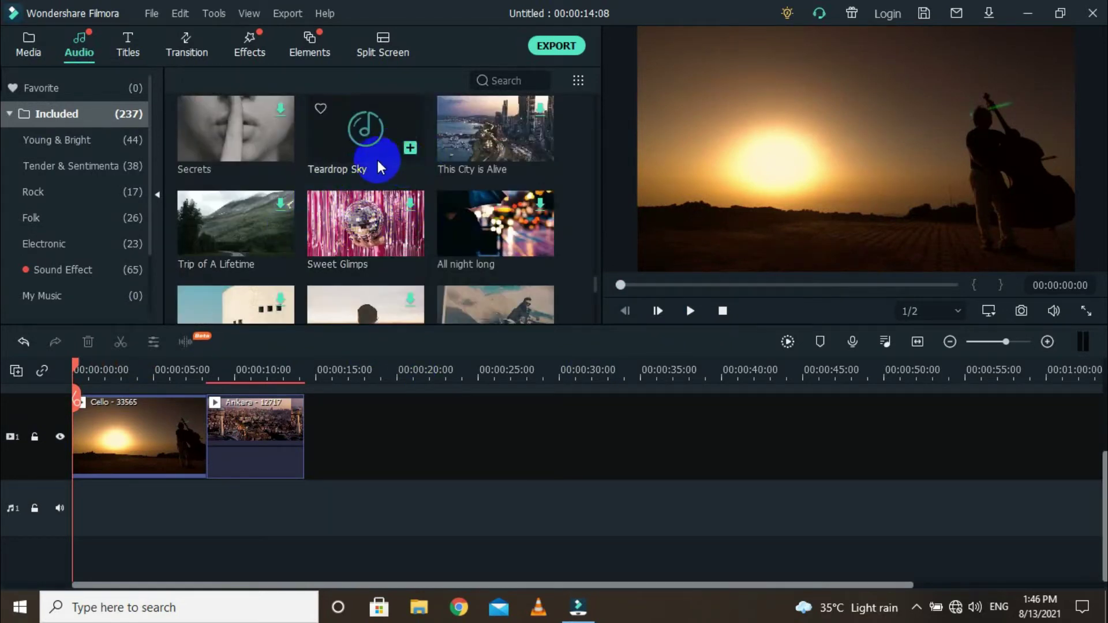
{"action": "left_click_drag", "start_coordinate": [351, 154], "coordinate": [64, 484]}
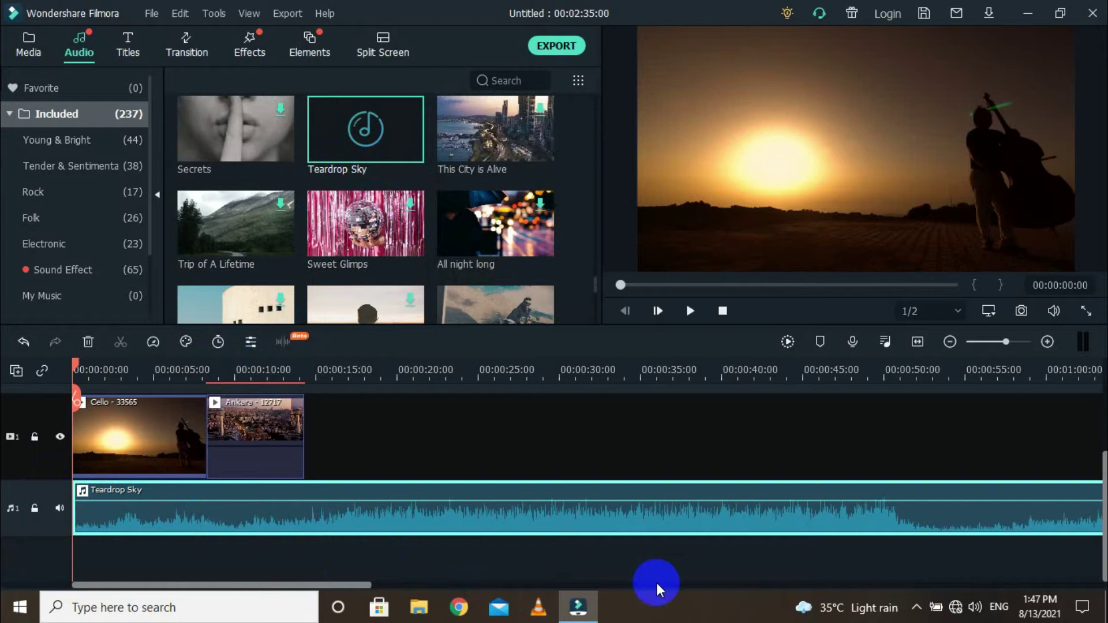
- Split the Teardrop Sky clip at 00:00:14:20, just past the end of the Ankara clip, and delete the remainder
{"action": "left_click", "coordinate": [338, 581]}
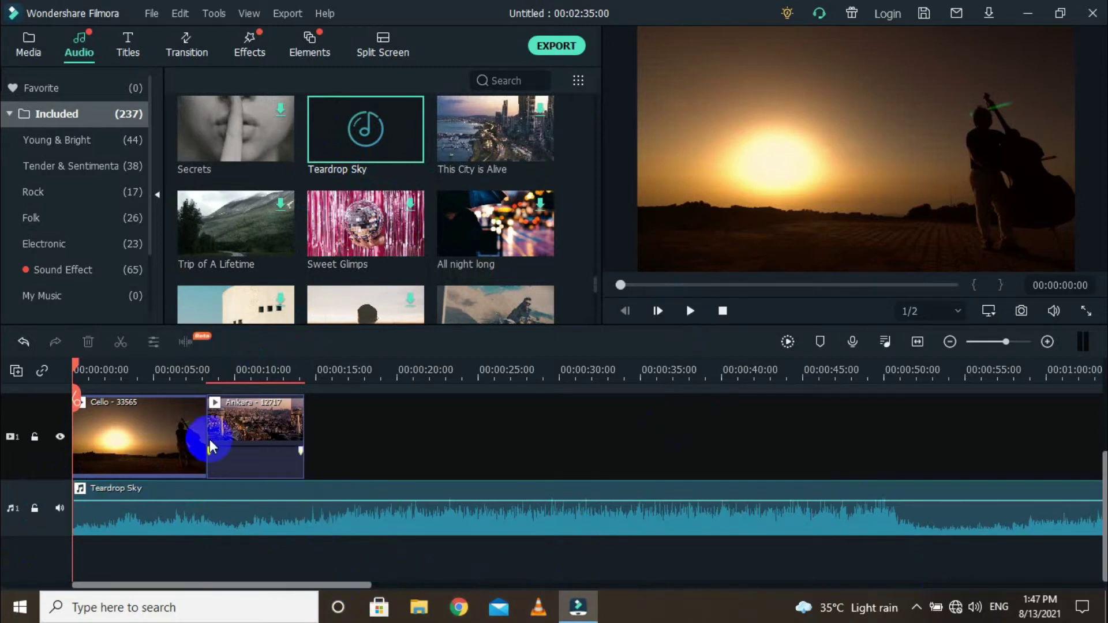
{"action": "left_click", "coordinate": [361, 514]}
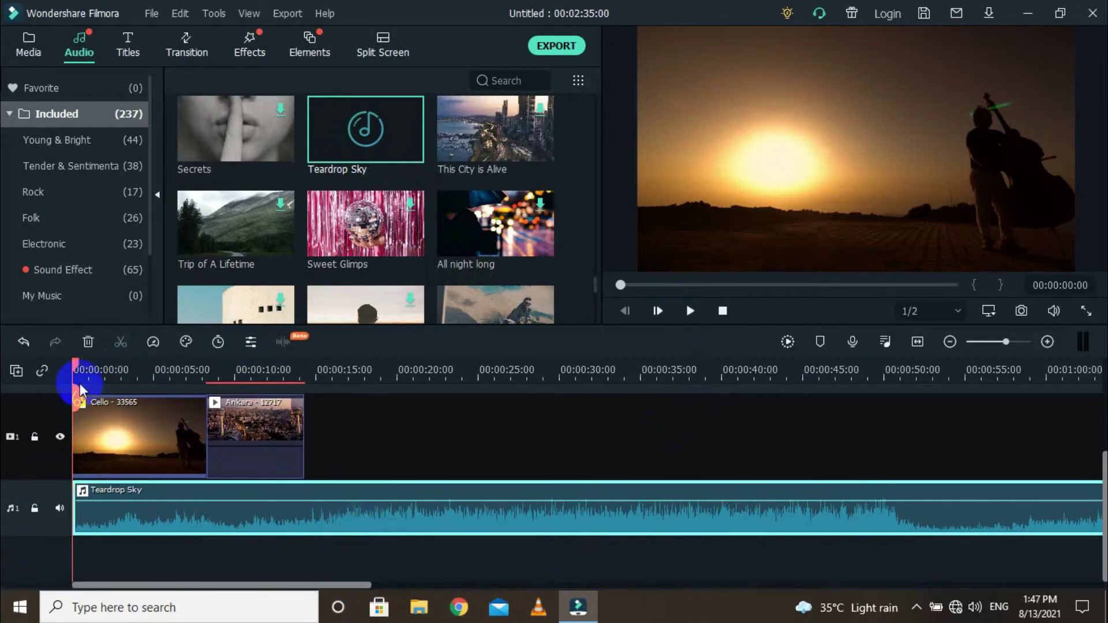
{"action": "left_click_drag", "start_coordinate": [73, 366], "coordinate": [316, 421]}
{"action": "left_click_drag", "start_coordinate": [332, 442], "coordinate": [311, 433]}
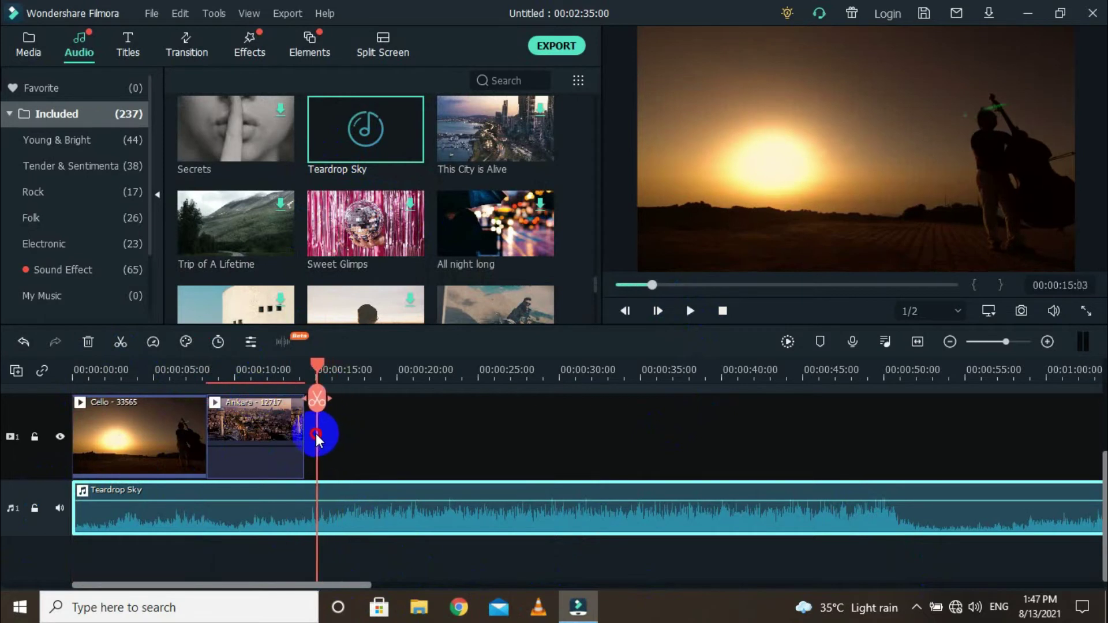
{"action": "left_click", "coordinate": [120, 342]}
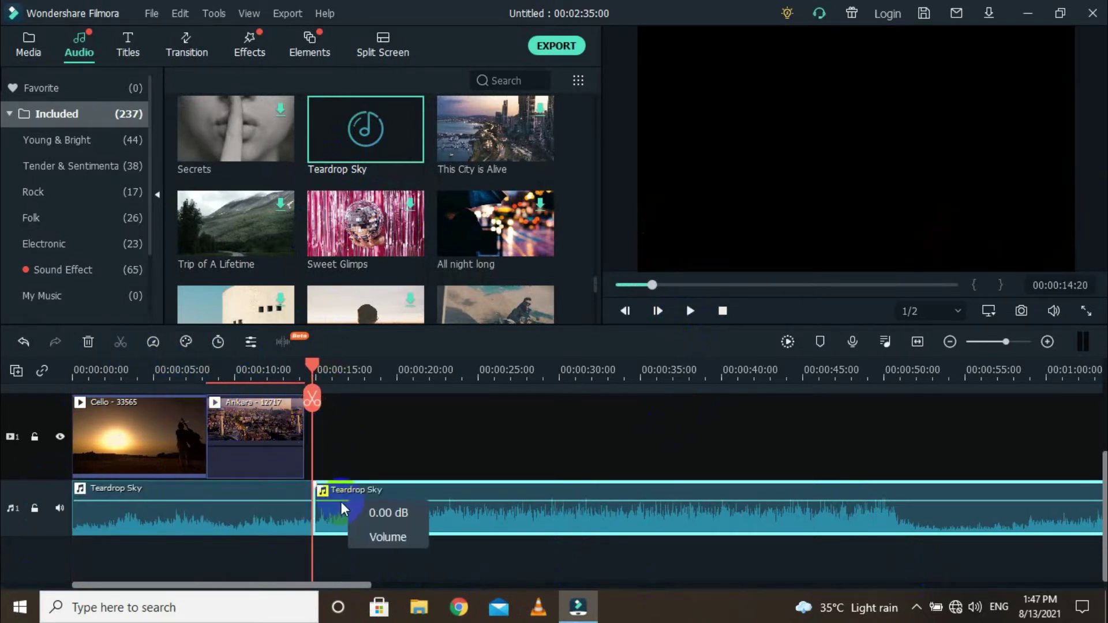
{"action": "key", "text": "Delete"}
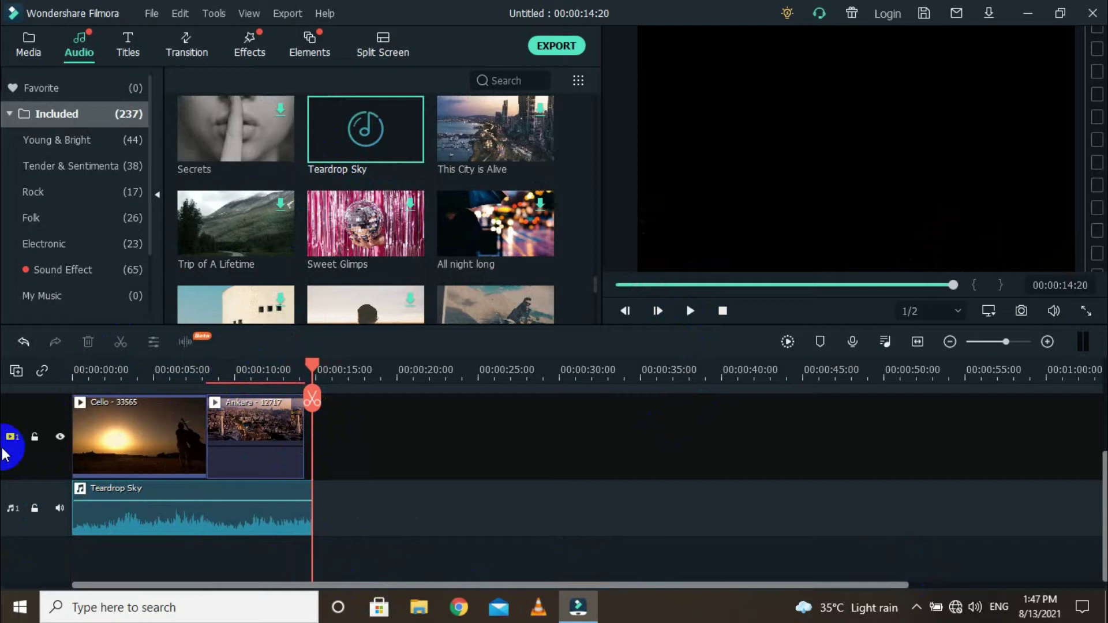
- Play the project from the beginning, pausing and resuming, to hear the Teardrop Sky music under the video
{"action": "left_click", "coordinate": [723, 311]}
{"action": "left_click", "coordinate": [690, 311]}
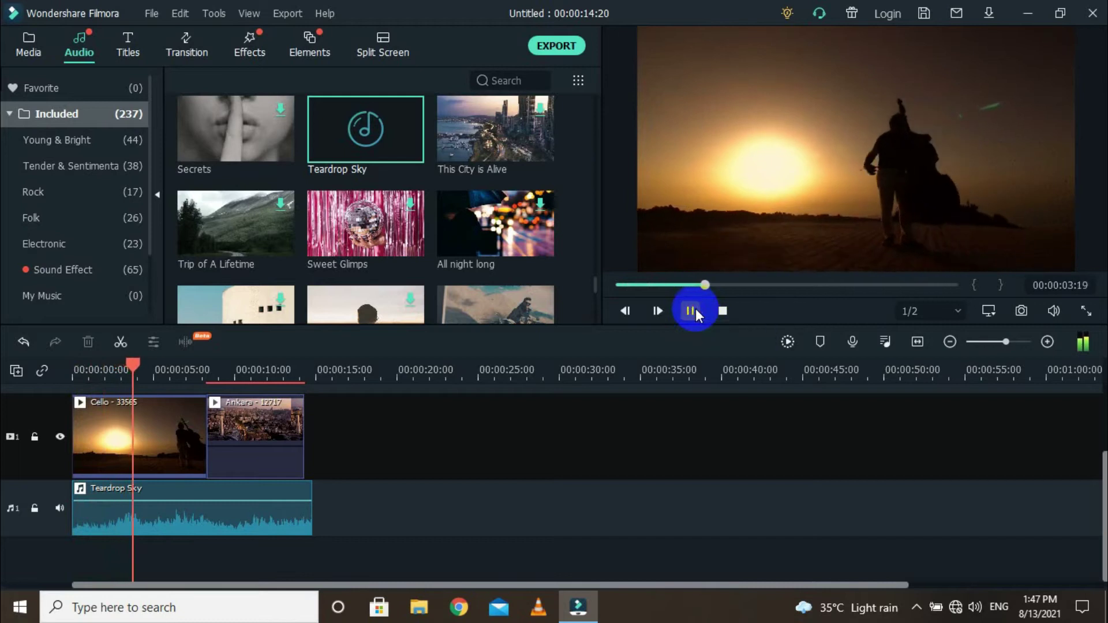
{"action": "left_click", "coordinate": [691, 310]}
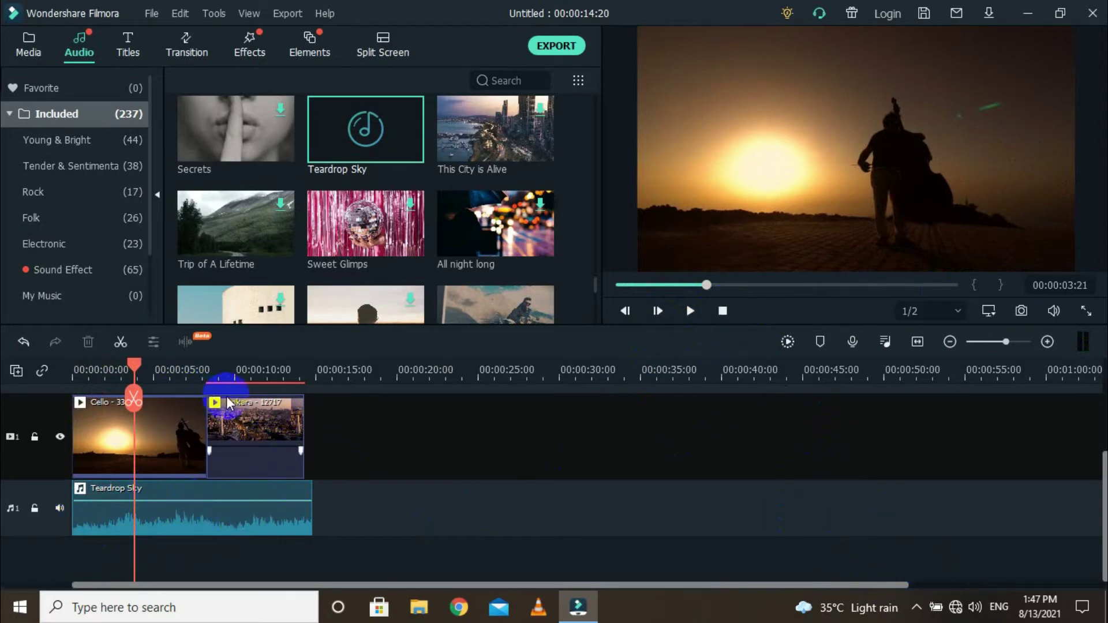
{"action": "left_click", "coordinate": [691, 312]}
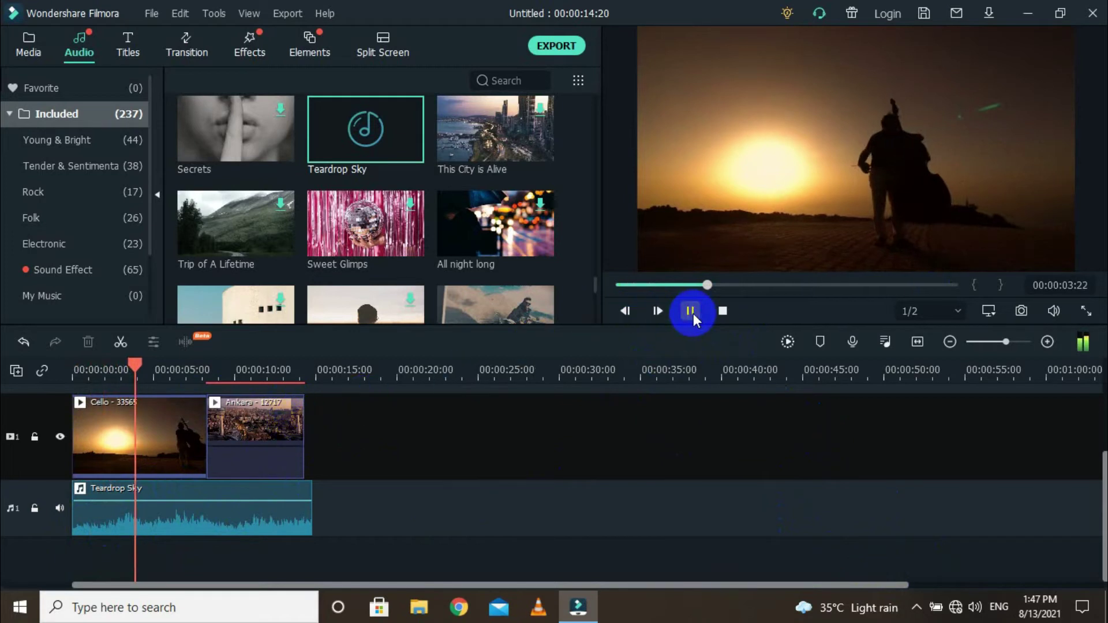
{"action": "left_click", "coordinate": [692, 312]}
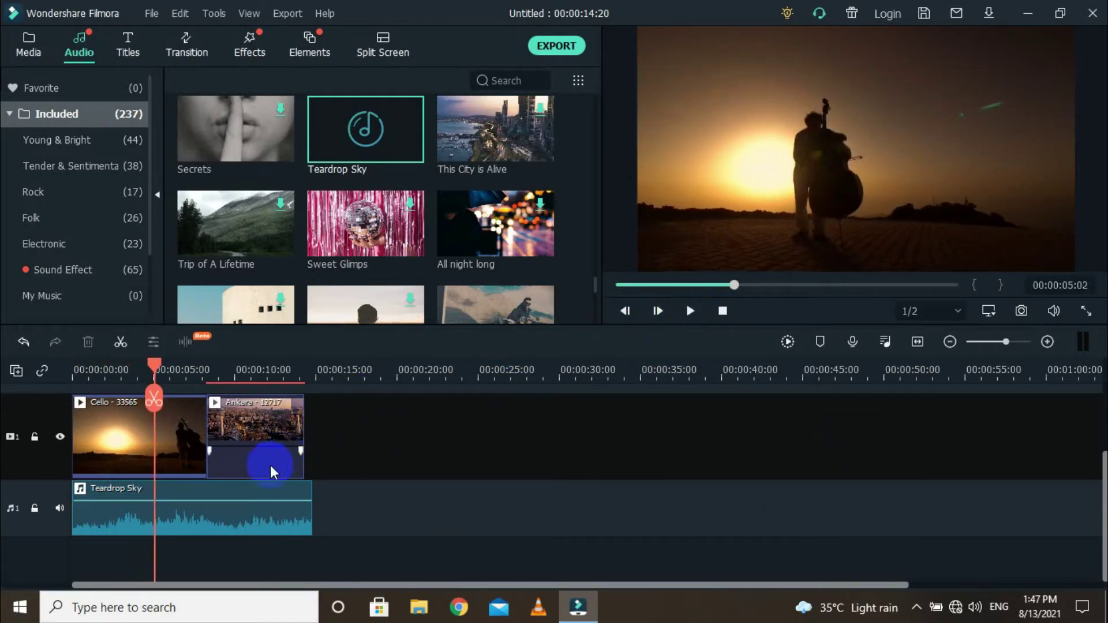
- Lower the Teardrop Sky clip's volume to about -18 dB and return the playhead to the start
{"action": "double_click", "coordinate": [173, 516]}
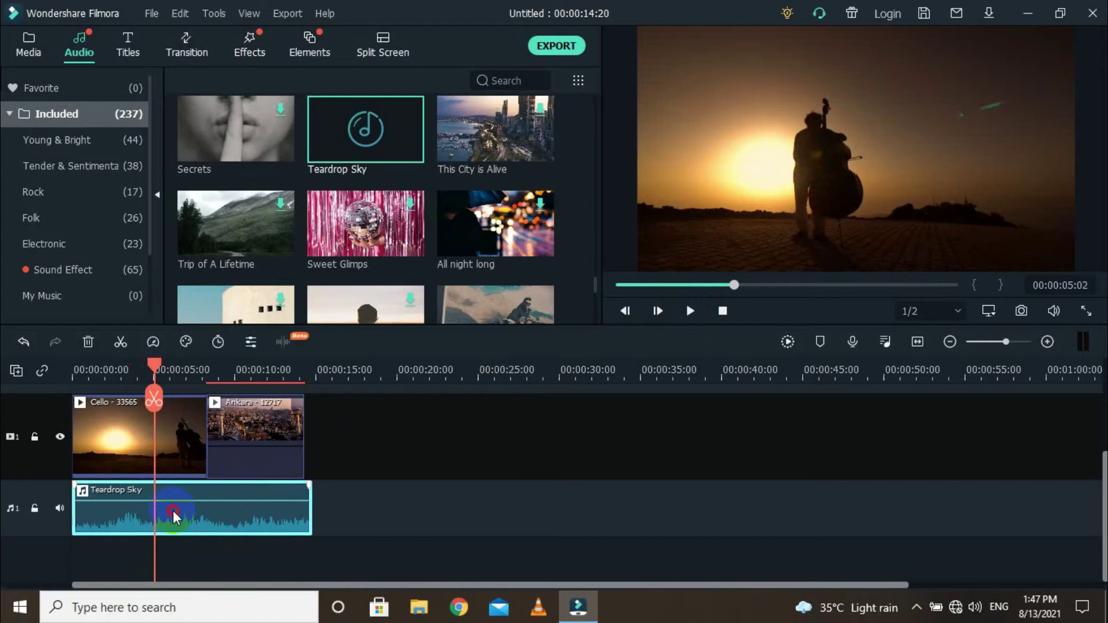
{"action": "left_click_drag", "start_coordinate": [48, 201], "coordinate": [47, 259]}
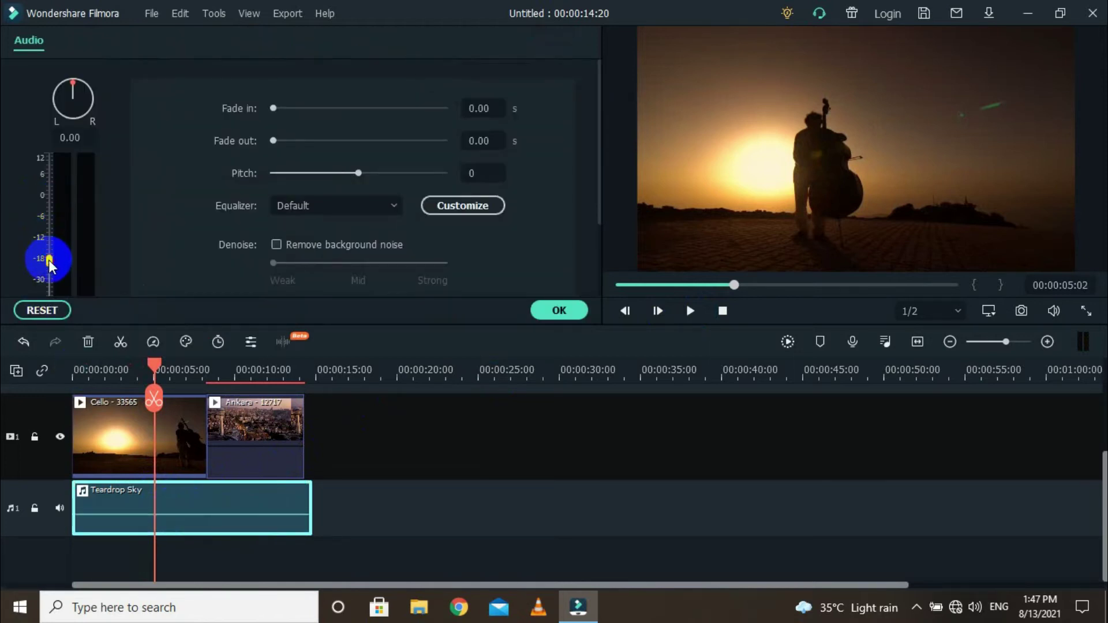
{"action": "left_click", "coordinate": [557, 311]}
{"action": "left_click", "coordinate": [723, 310]}
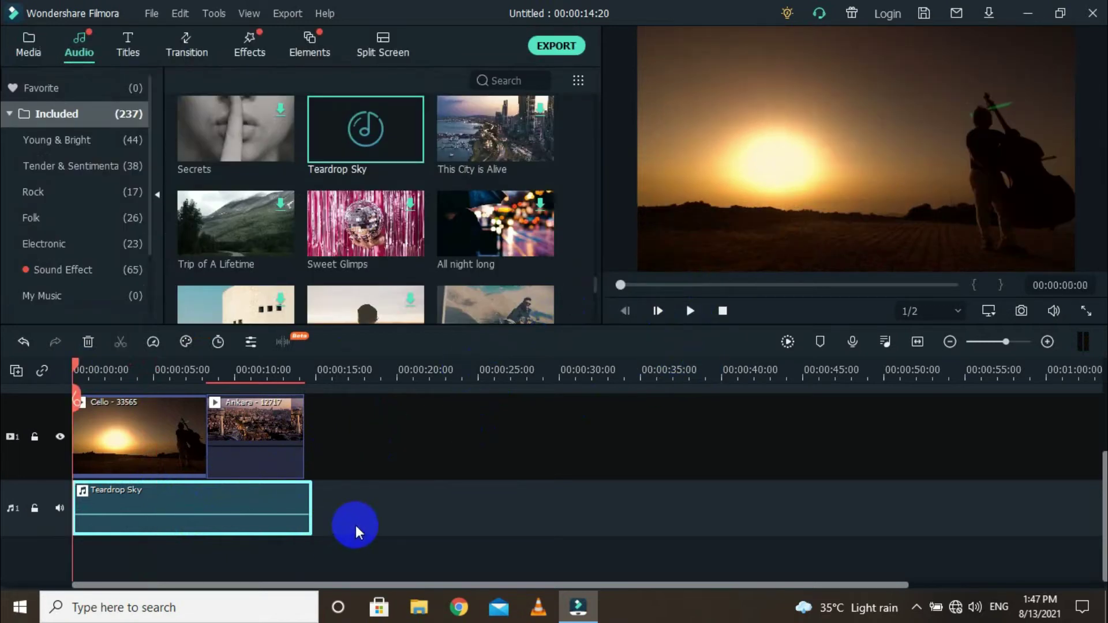
- Review the Teardrop Sky audio settings, close them, and raise the clip's volume slightly with its timeline volume line
{"action": "double_click", "coordinate": [159, 530]}
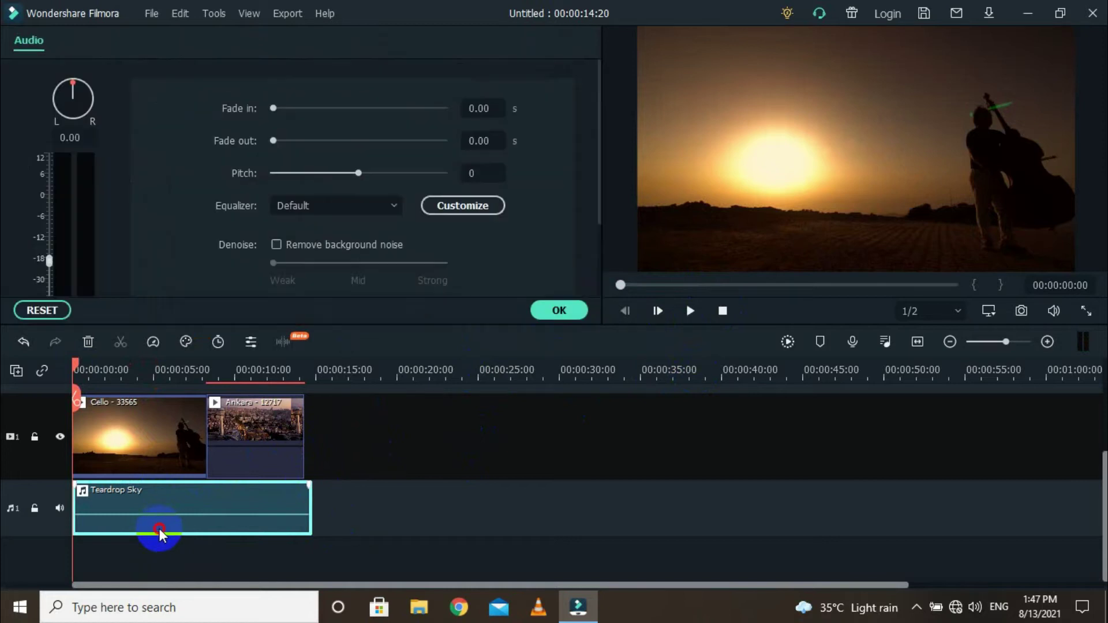
{"action": "left_click", "coordinate": [548, 310]}
{"action": "left_click_drag", "start_coordinate": [254, 513], "coordinate": [228, 511]}
{"action": "left_click", "coordinate": [412, 493]}
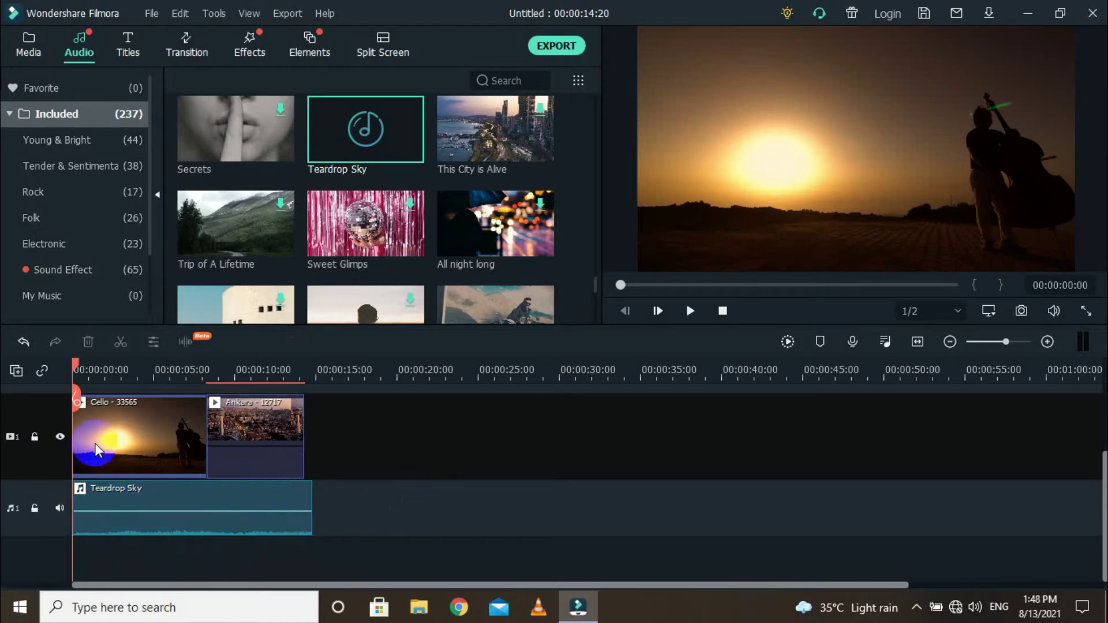
- Add a second audio track and place the Computer Keyboard 01 sound effect on it at the timeline start
{"action": "left_click", "coordinate": [16, 370]}
{"action": "left_click", "coordinate": [70, 403]}
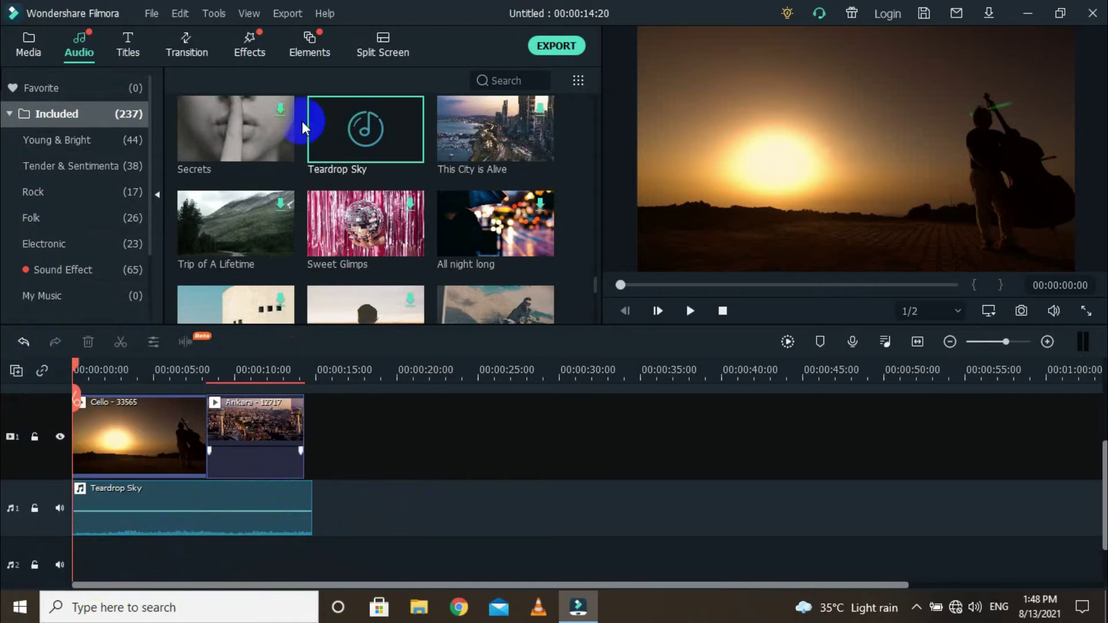
{"action": "scroll", "coordinate": [366, 179], "scroll_direction": "down", "scroll_amount": 15}
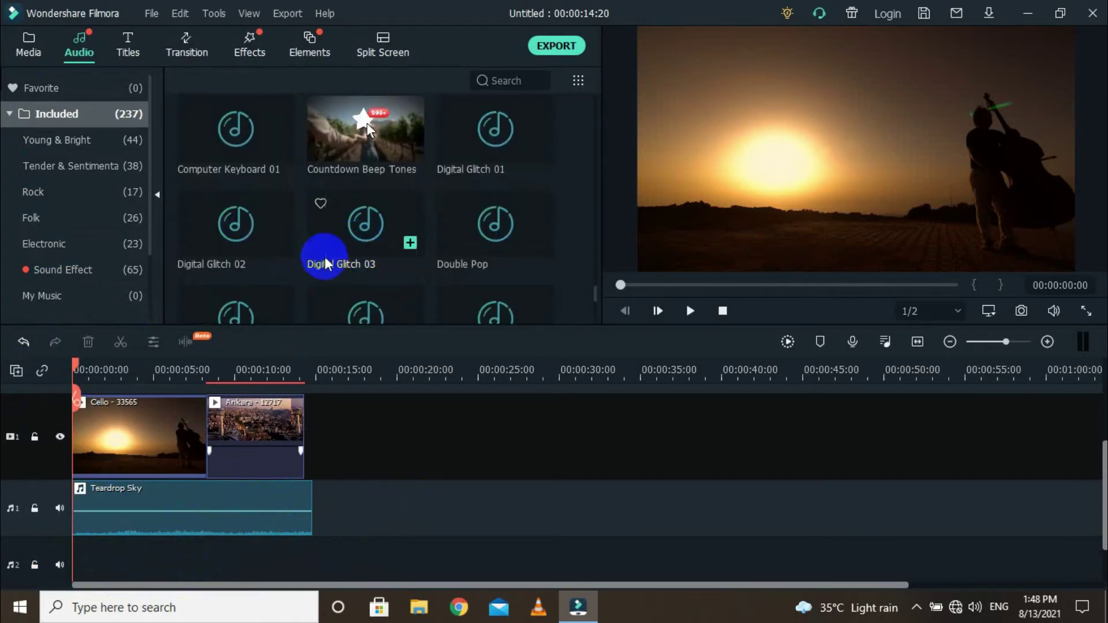
{"action": "left_click_drag", "start_coordinate": [215, 124], "coordinate": [86, 551]}
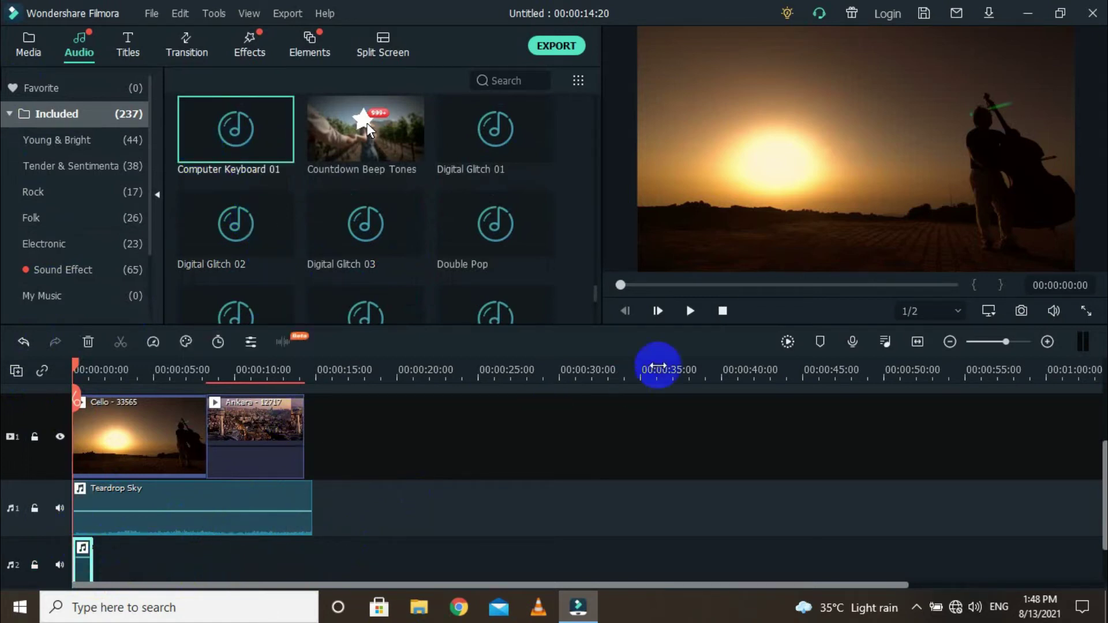
- Play the opening of the timeline to hear the keyboard sound with the music, and stop back at the start
{"action": "left_click", "coordinate": [690, 311]}
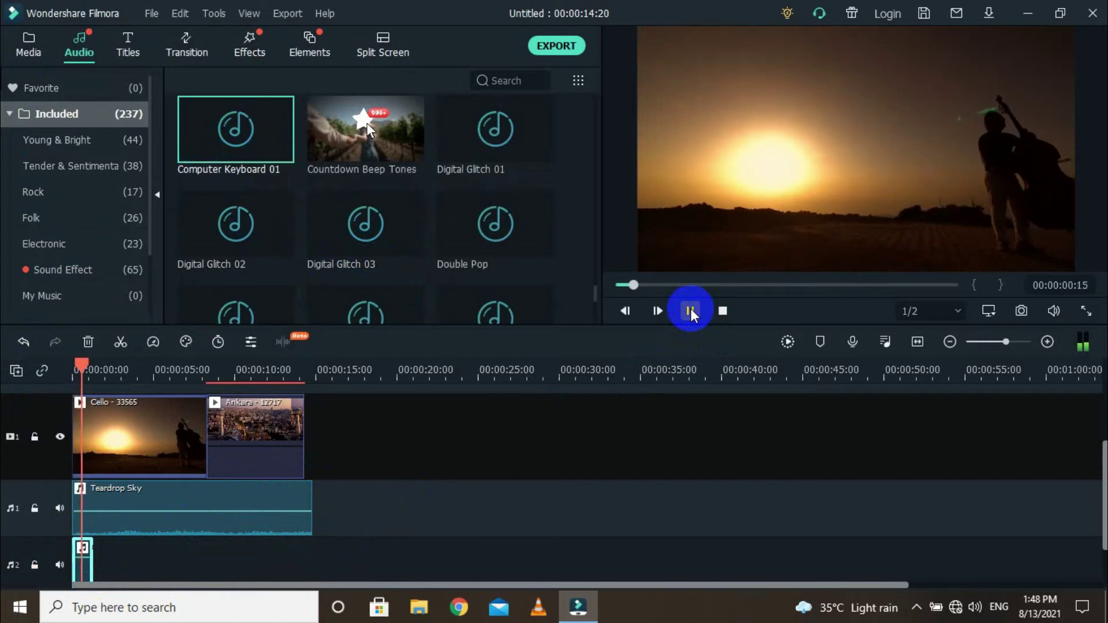
{"action": "left_click", "coordinate": [690, 311]}
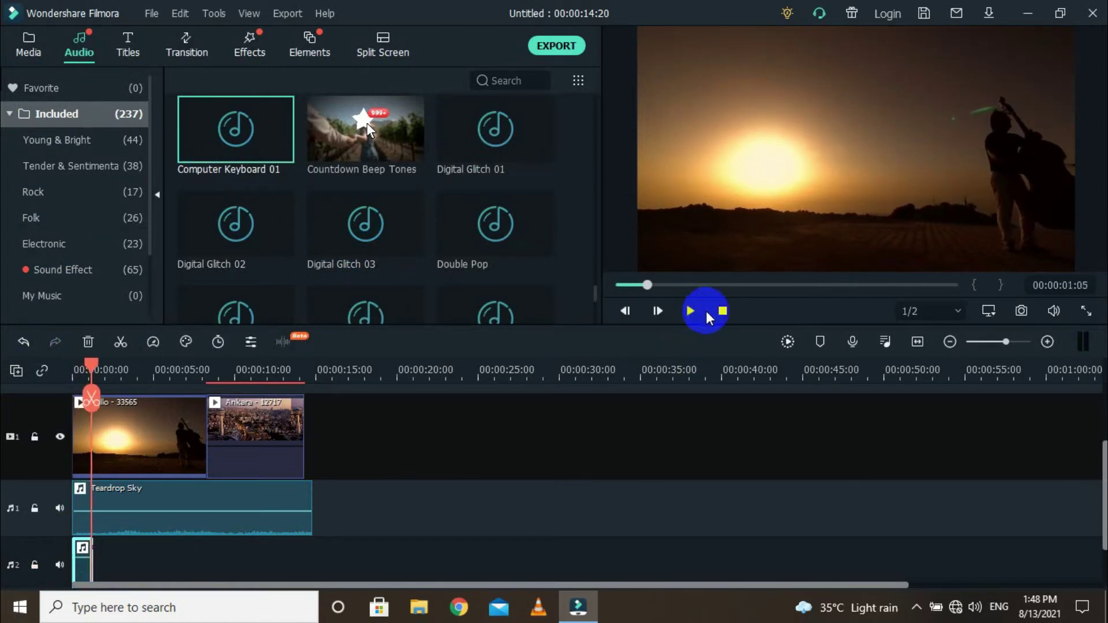
{"action": "left_click", "coordinate": [722, 312]}
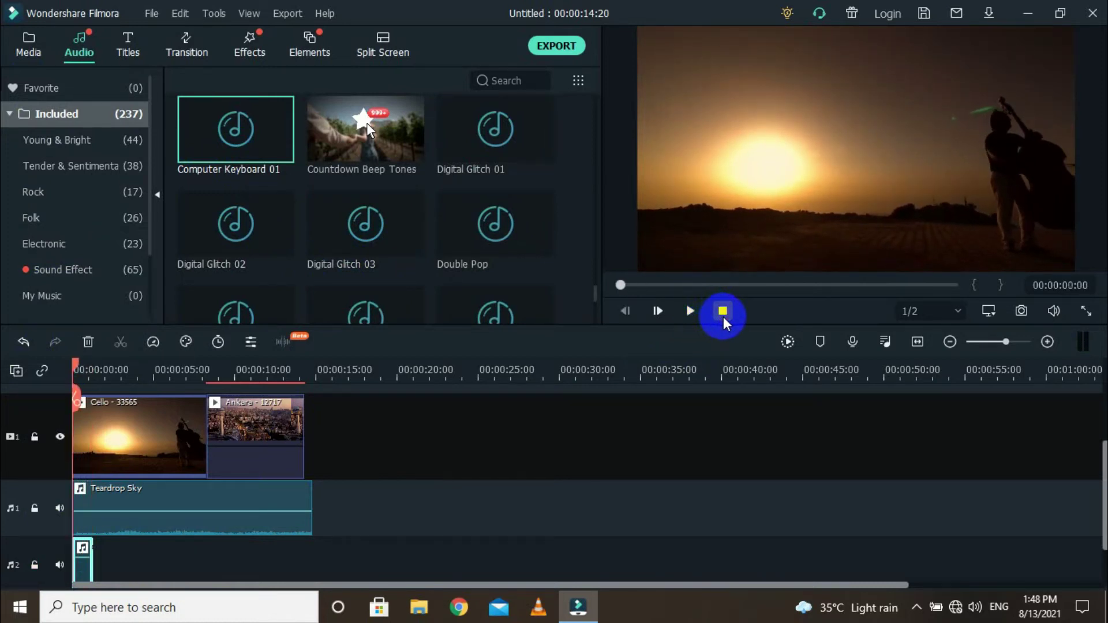
{"action": "scroll", "coordinate": [521, 451], "scroll_direction": "up", "scroll_amount": 1}
{"action": "scroll", "coordinate": [168, 473], "scroll_direction": "down", "scroll_amount": 1}
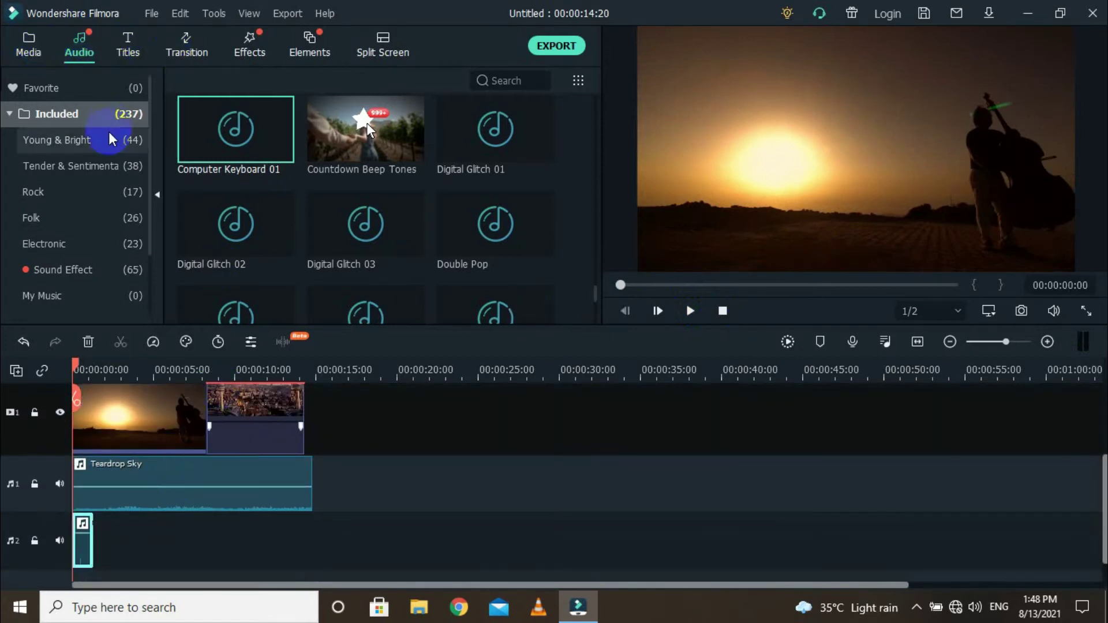
- Examine the title library, viewing the Favorite, Included and Filmstock collections and returning to the Included titles
{"action": "left_click", "coordinate": [128, 46]}
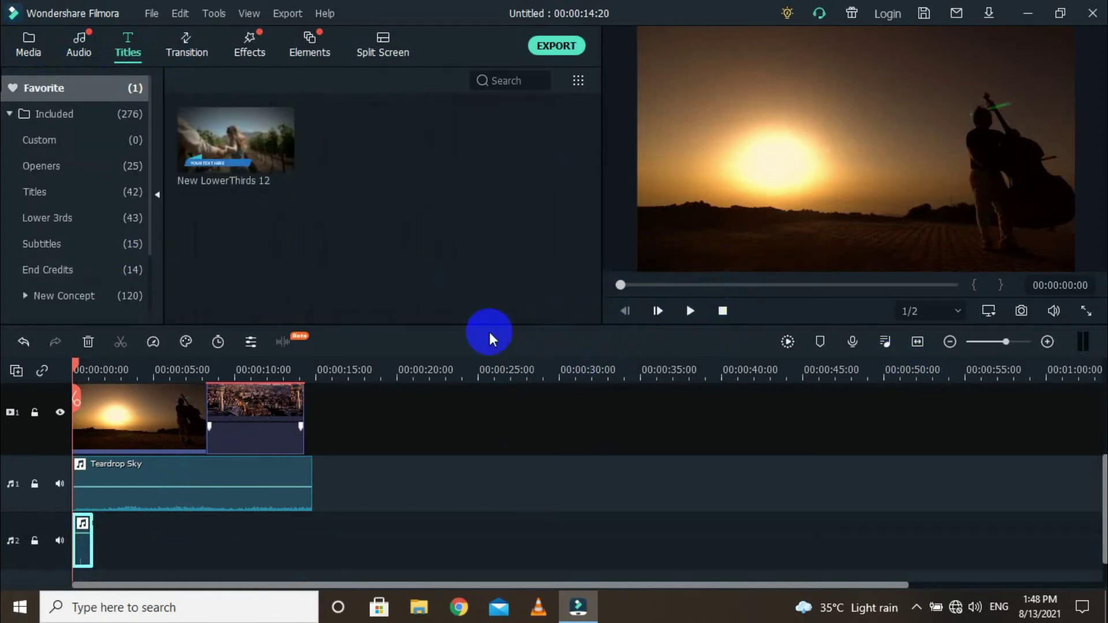
{"action": "scroll", "coordinate": [347, 388], "scroll_direction": "up", "scroll_amount": 3}
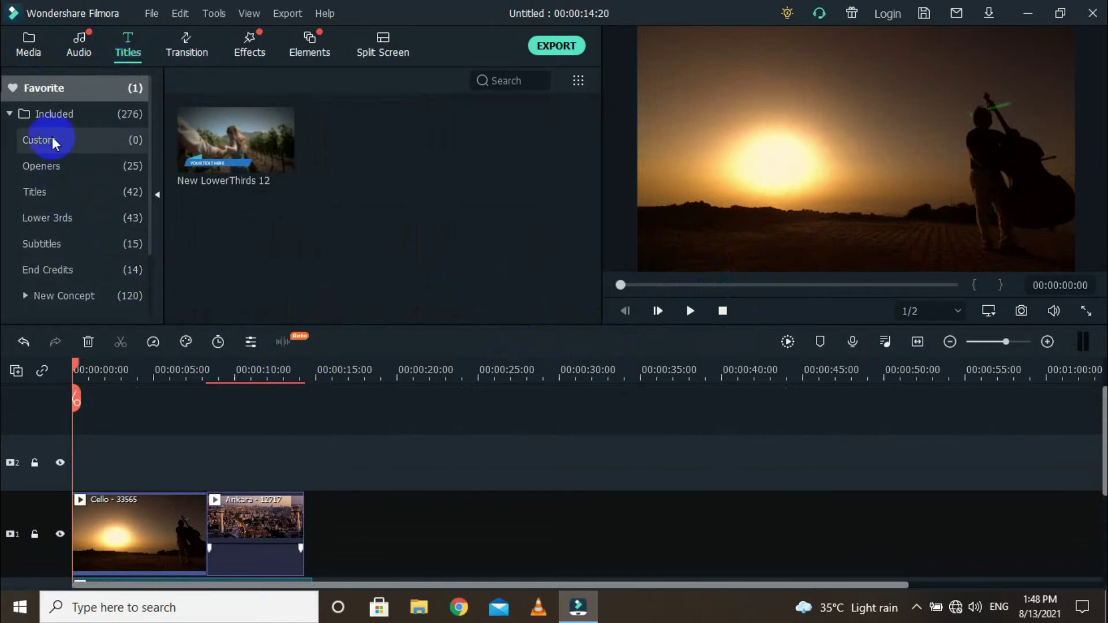
{"action": "left_click", "coordinate": [9, 113]}
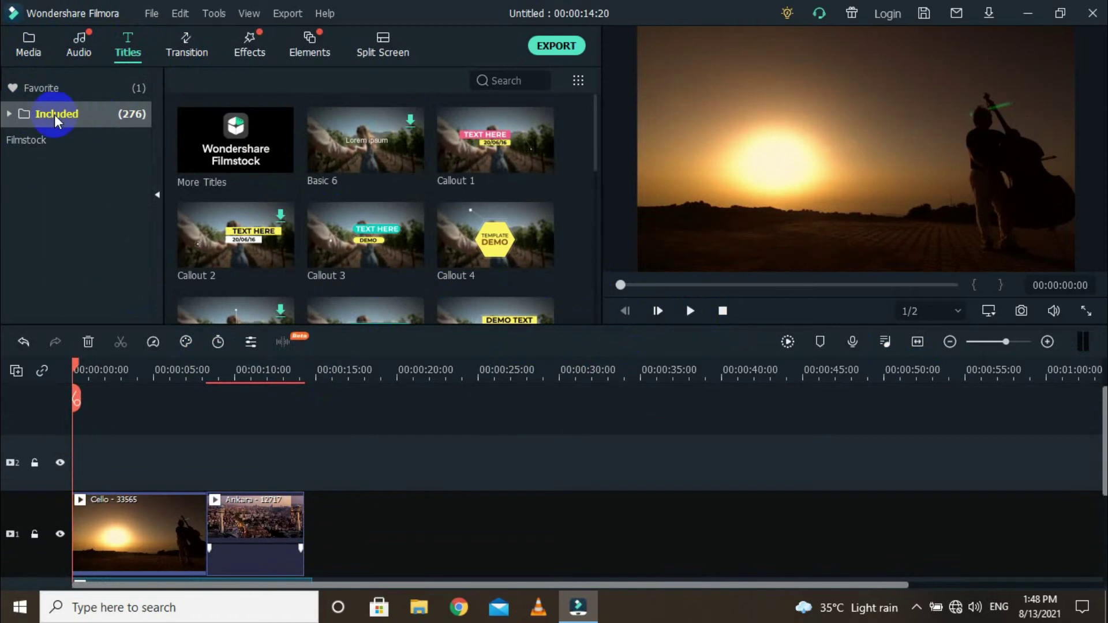
{"action": "left_click", "coordinate": [26, 140]}
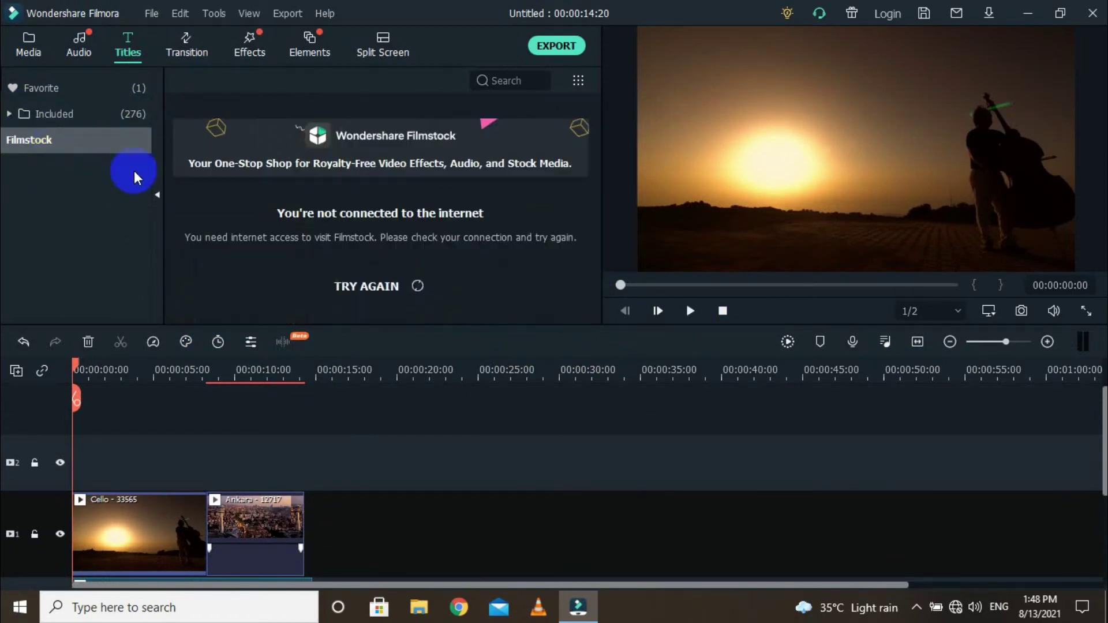
{"action": "left_click", "coordinate": [26, 116]}
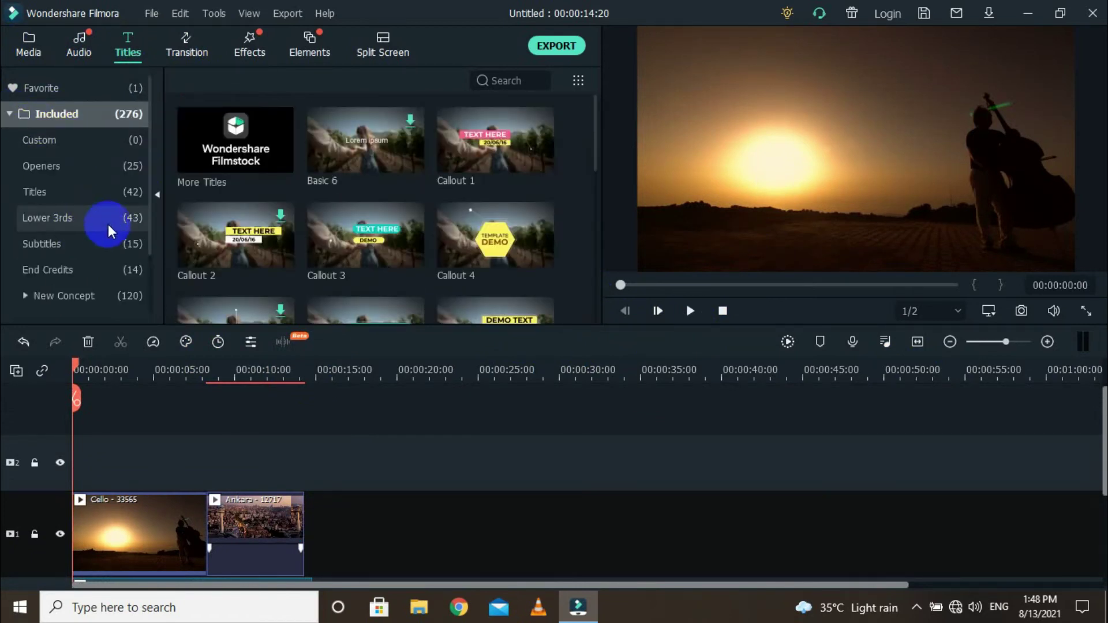
- Place the Opener 2 title on the first video track at the timeline start, ahead of the Cello clip
{"action": "left_click", "coordinate": [81, 163]}
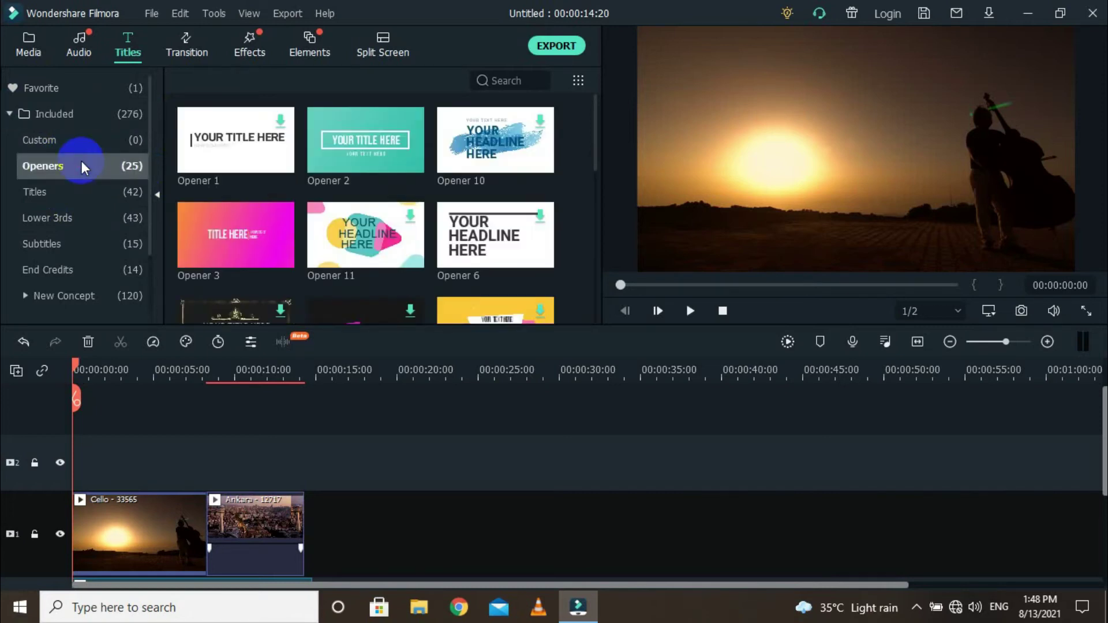
{"action": "left_click_drag", "start_coordinate": [333, 186], "coordinate": [92, 476]}
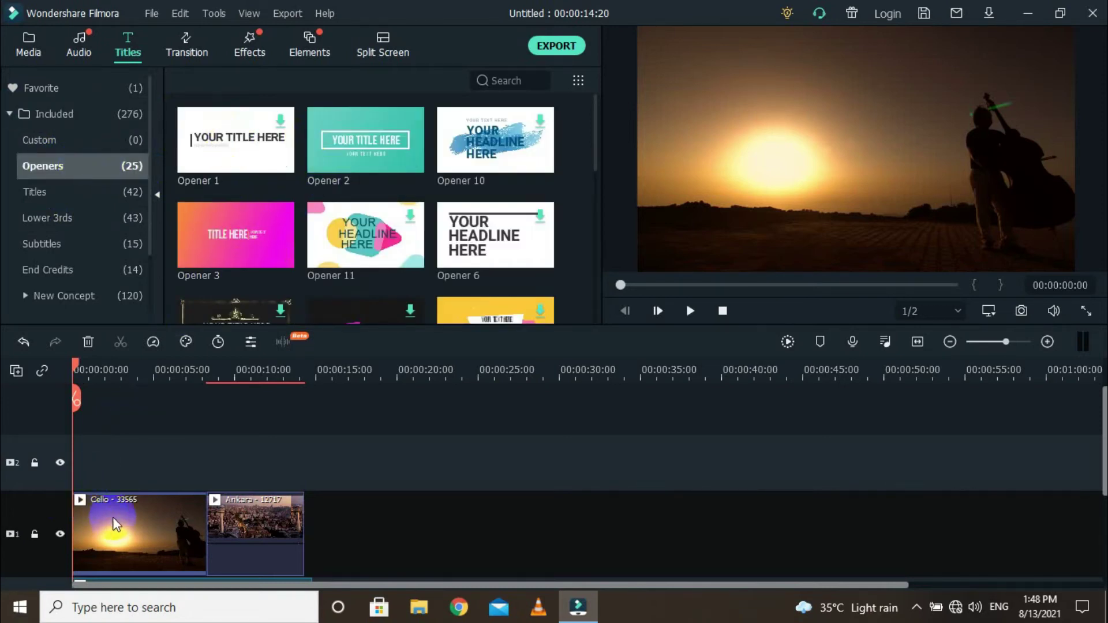
{"action": "scroll", "coordinate": [92, 505], "scroll_direction": "down", "scroll_amount": 3}
{"action": "scroll", "coordinate": [119, 485], "scroll_direction": "up", "scroll_amount": 3}
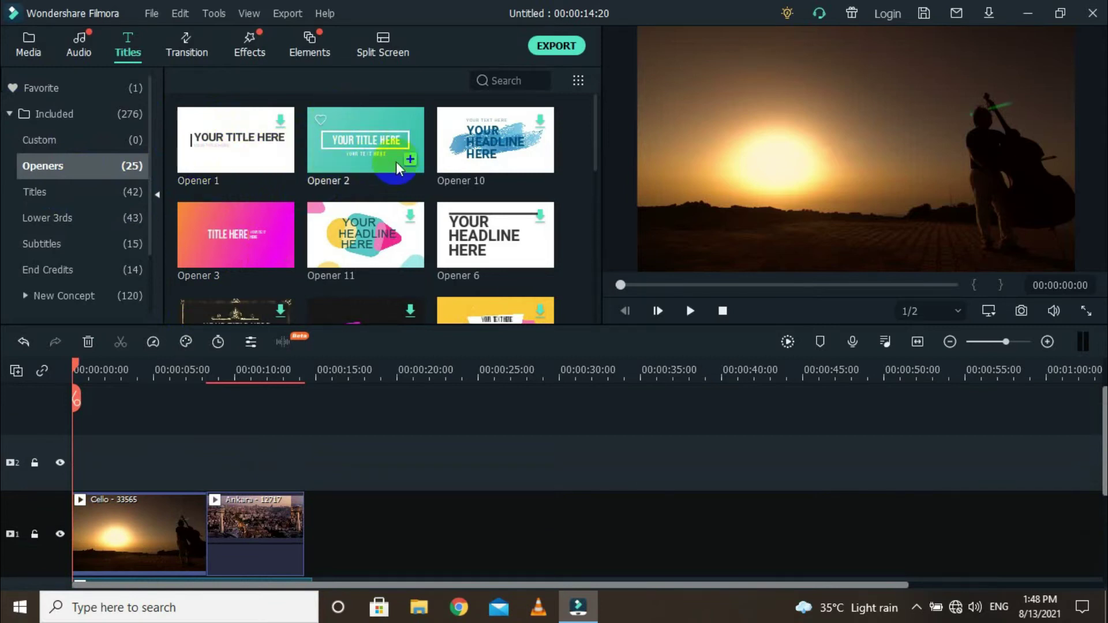
{"action": "left_click_drag", "start_coordinate": [375, 144], "coordinate": [35, 461]}
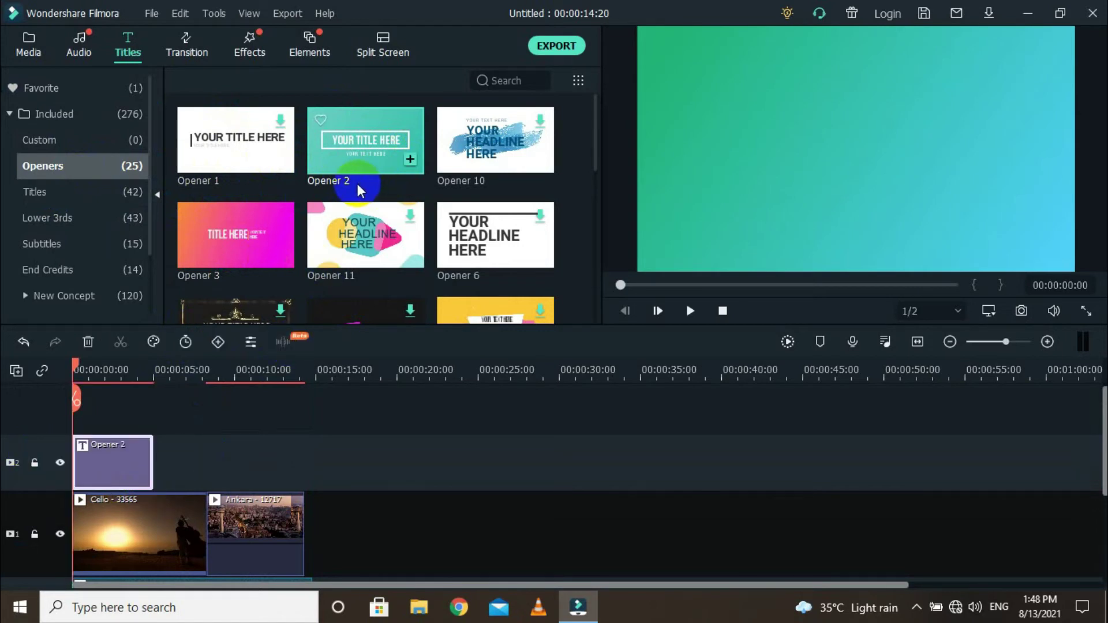
{"action": "key", "text": "Delete"}
{"action": "left_click", "coordinate": [410, 159]}
{"action": "left_click_drag", "start_coordinate": [132, 455], "coordinate": [89, 527]}
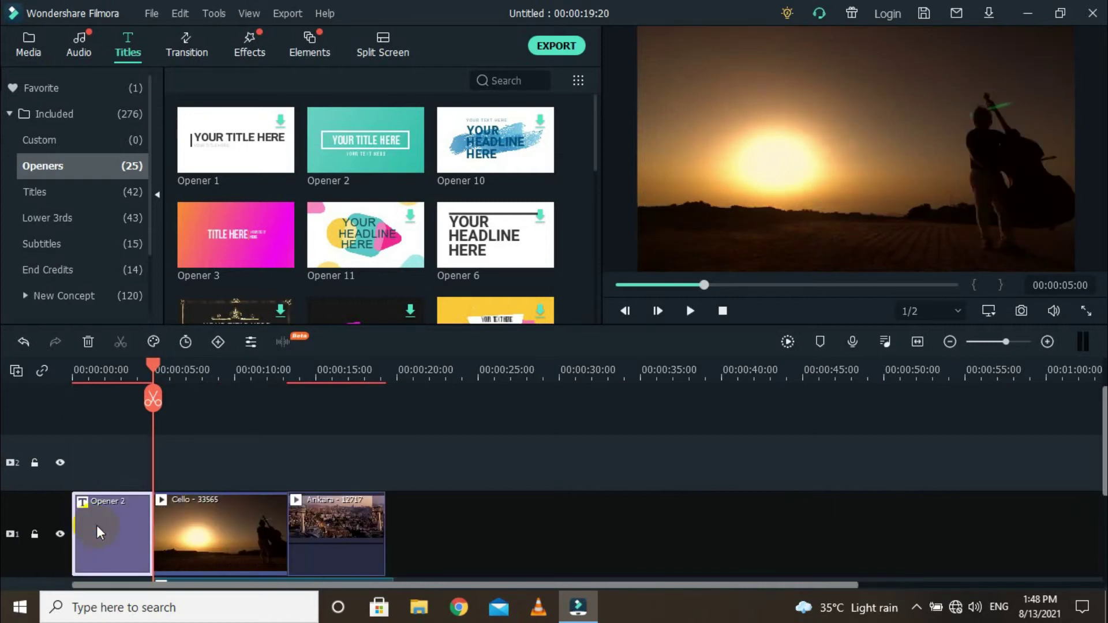
- Play the opener from the timeline start to preview its animation, and stop back at the start
{"action": "scroll", "coordinate": [121, 497], "scroll_direction": "down", "scroll_amount": 2}
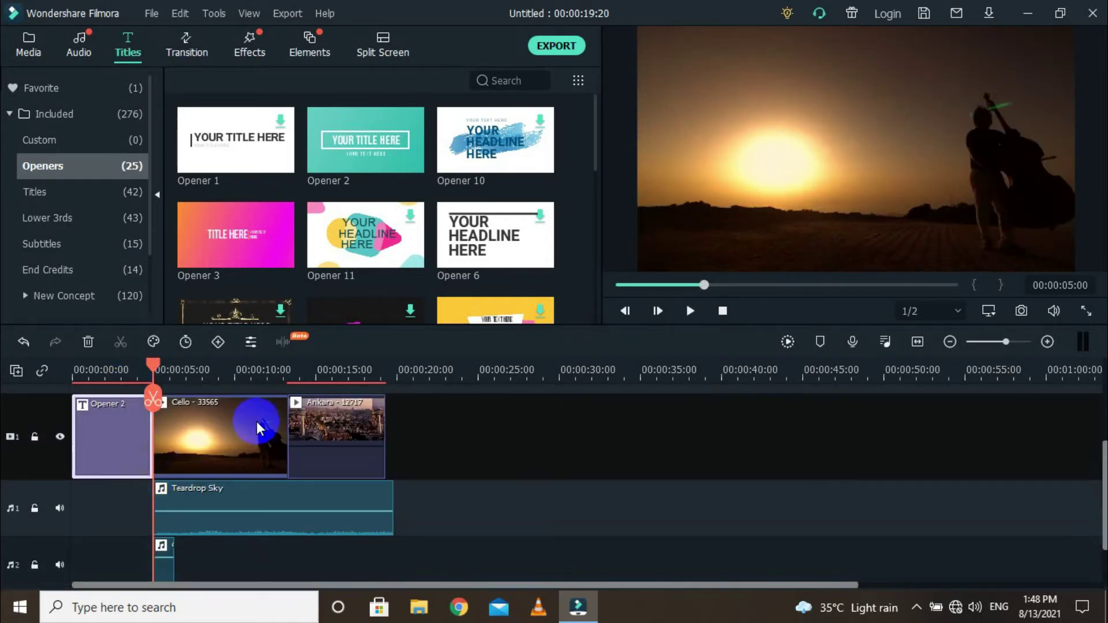
{"action": "left_click", "coordinate": [722, 311]}
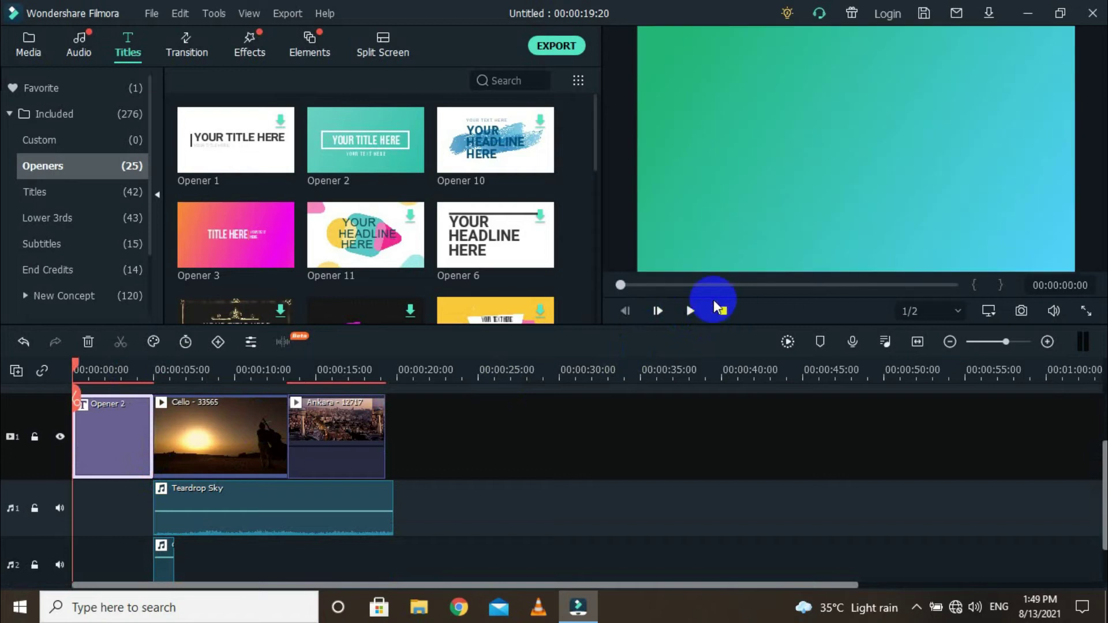
{"action": "left_click", "coordinate": [689, 312]}
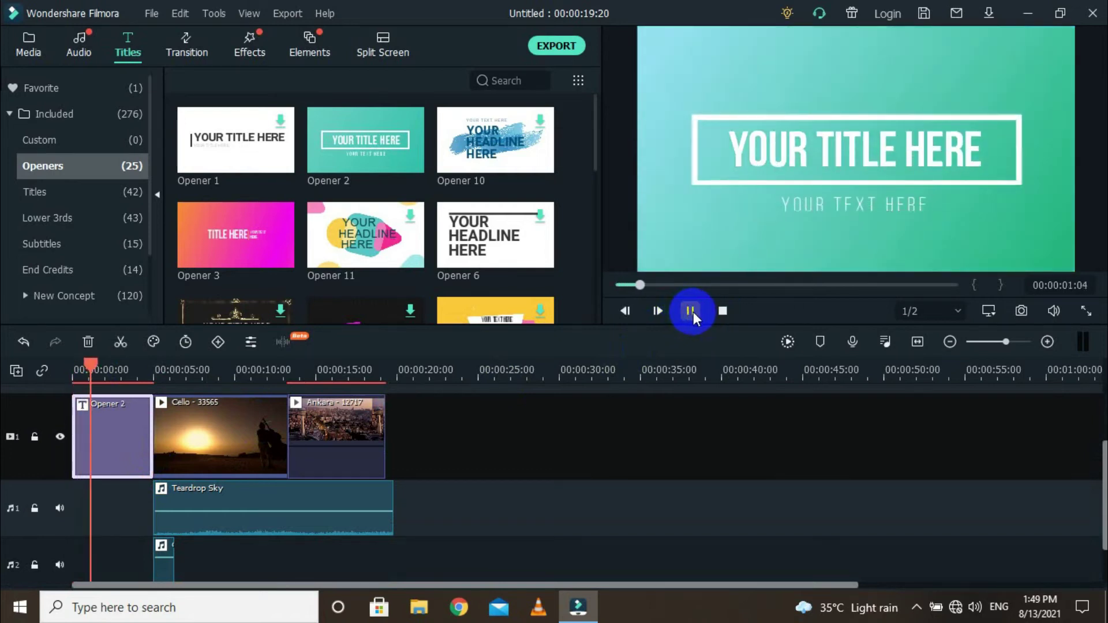
{"action": "left_click", "coordinate": [723, 311]}
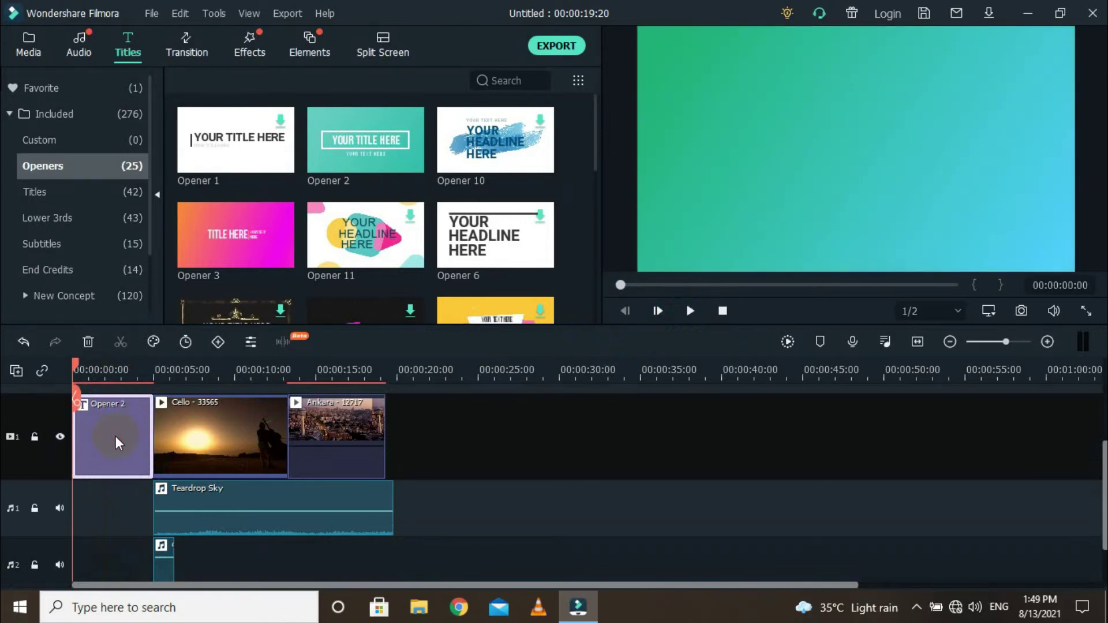
- Change the Opener 2 clip's small text to "welcom" and its main title to "PIT Institute"
{"action": "double_click", "coordinate": [115, 435]}
{"action": "left_click", "coordinate": [389, 176]}
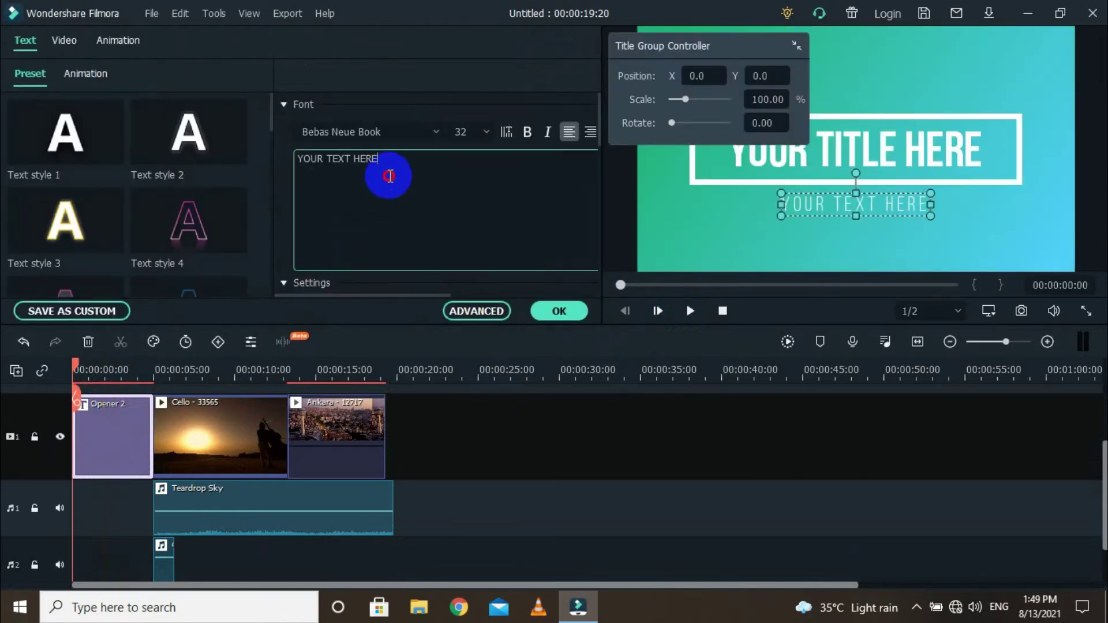
{"action": "left_click_drag", "start_coordinate": [390, 176], "coordinate": [272, 162]}
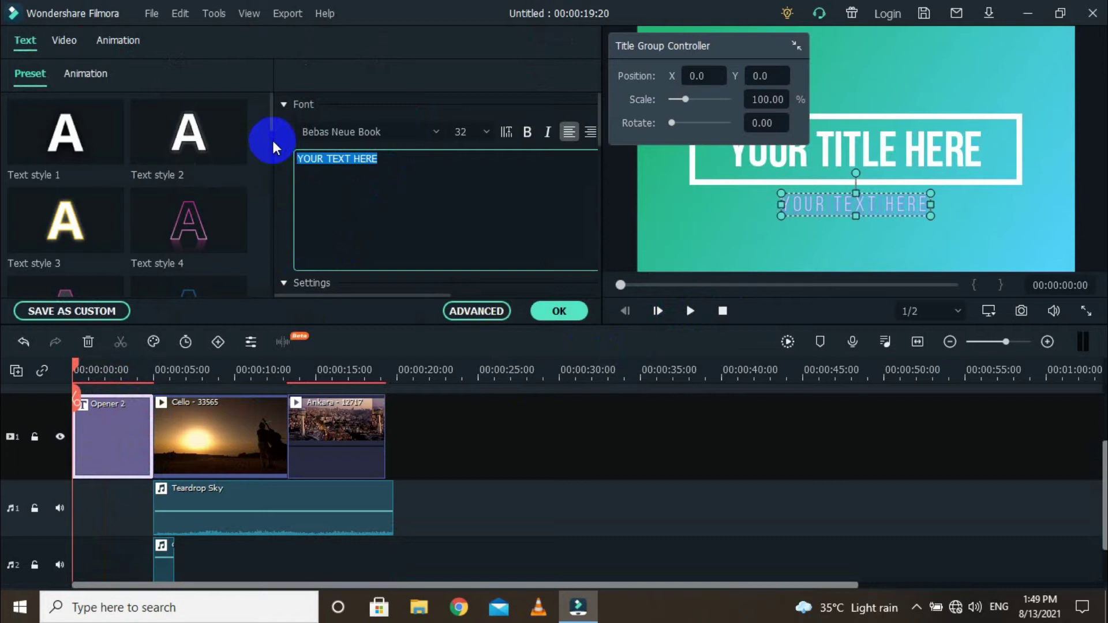
{"action": "type", "text": "welcom"}
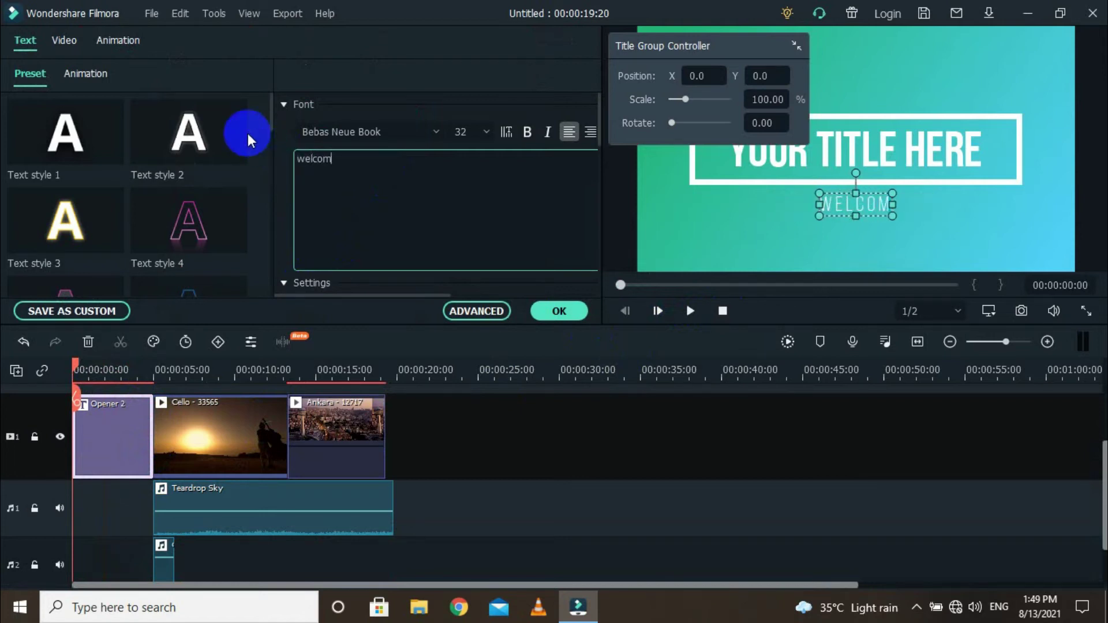
{"action": "left_click", "coordinate": [750, 148]}
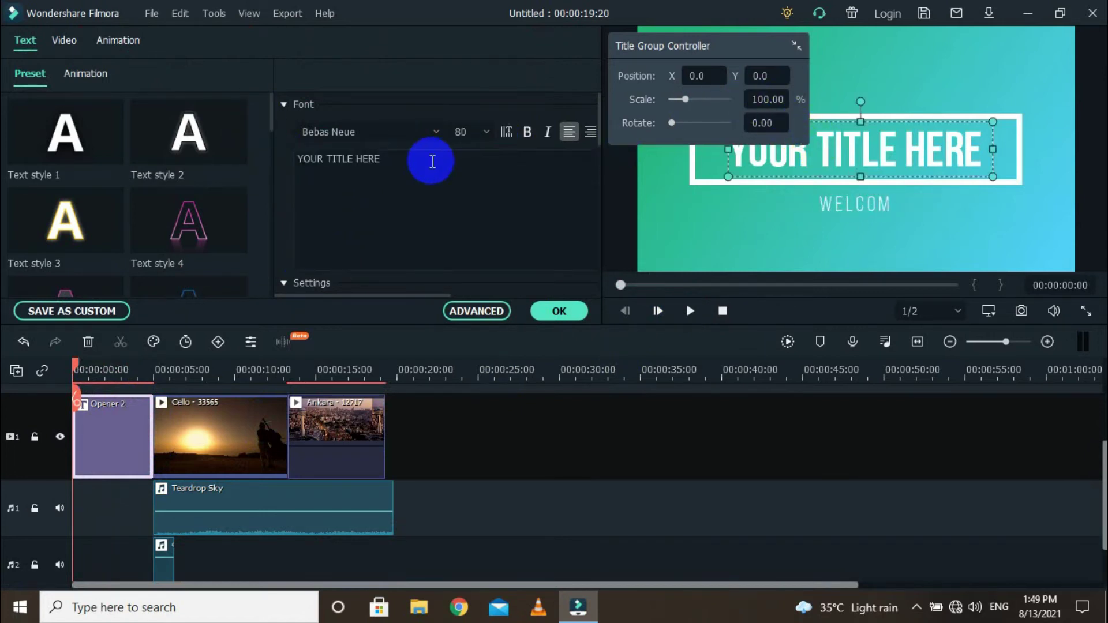
{"action": "left_click_drag", "start_coordinate": [432, 161], "coordinate": [257, 168]}
{"action": "type", "text": "PIT"}
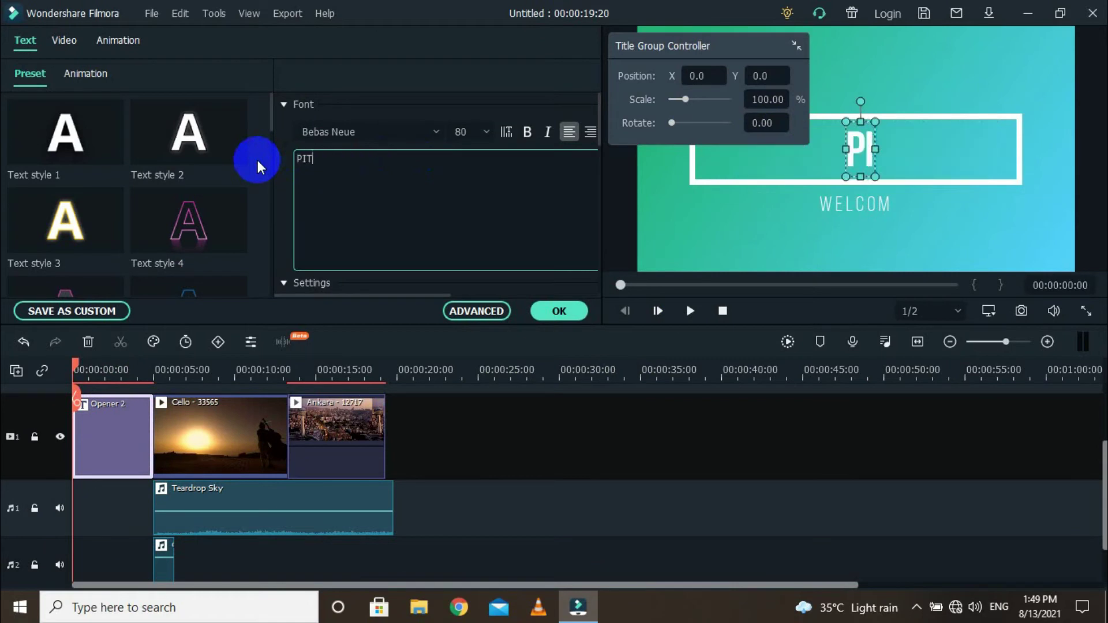
{"action": "type", "text": " Institute"}
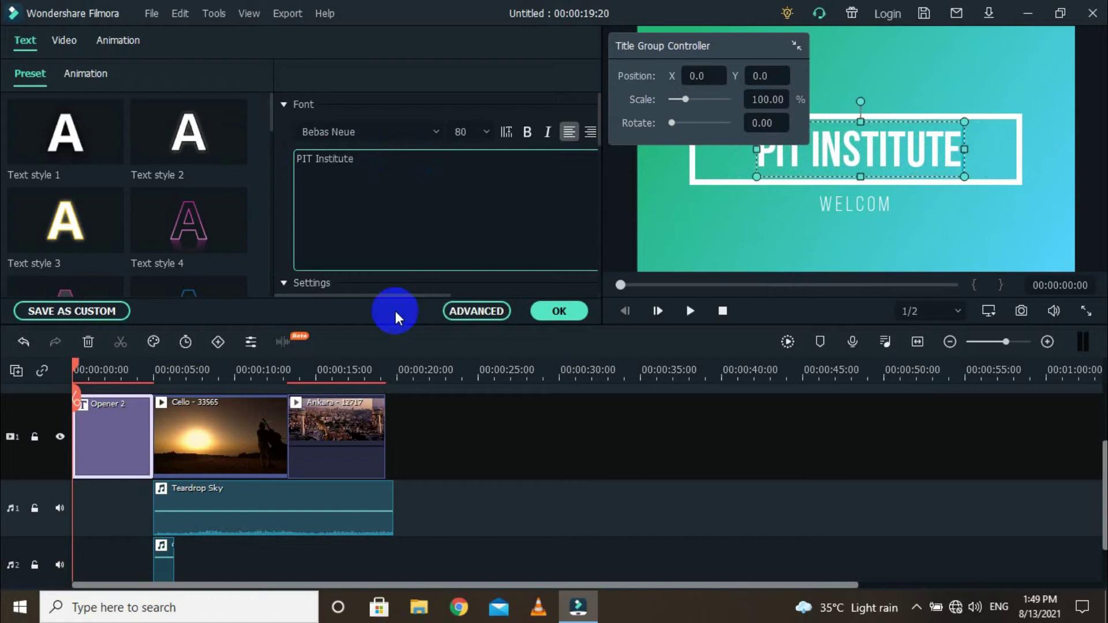
{"action": "left_click", "coordinate": [546, 304]}
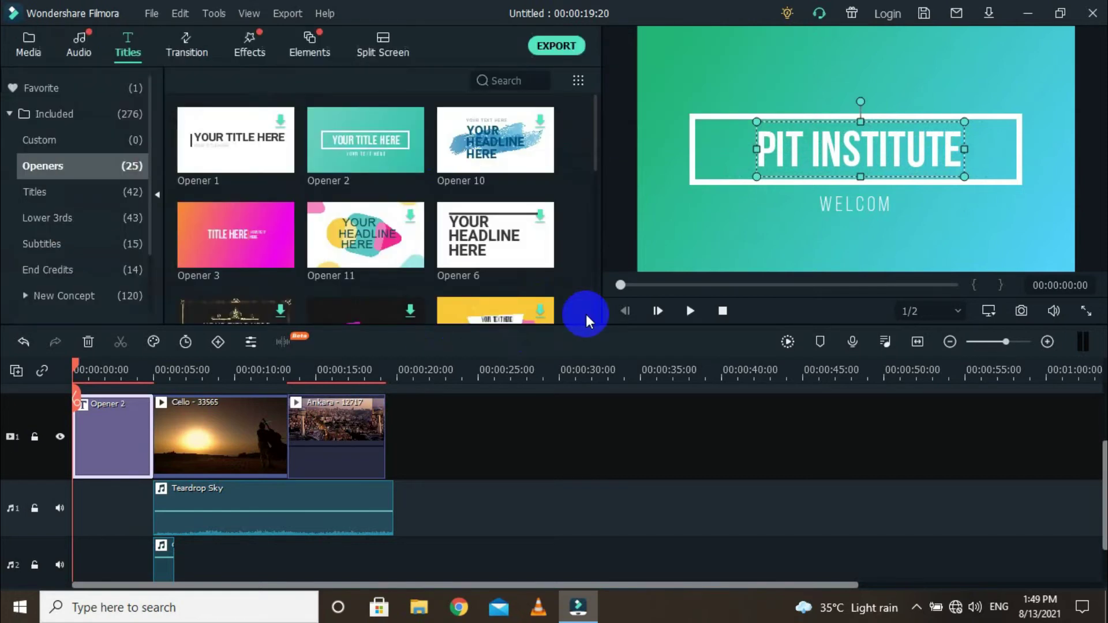
- Play the edited opener into the Cello clip, replay the transition between them, and pause at about 00:00:05:21
{"action": "left_click", "coordinate": [688, 312]}
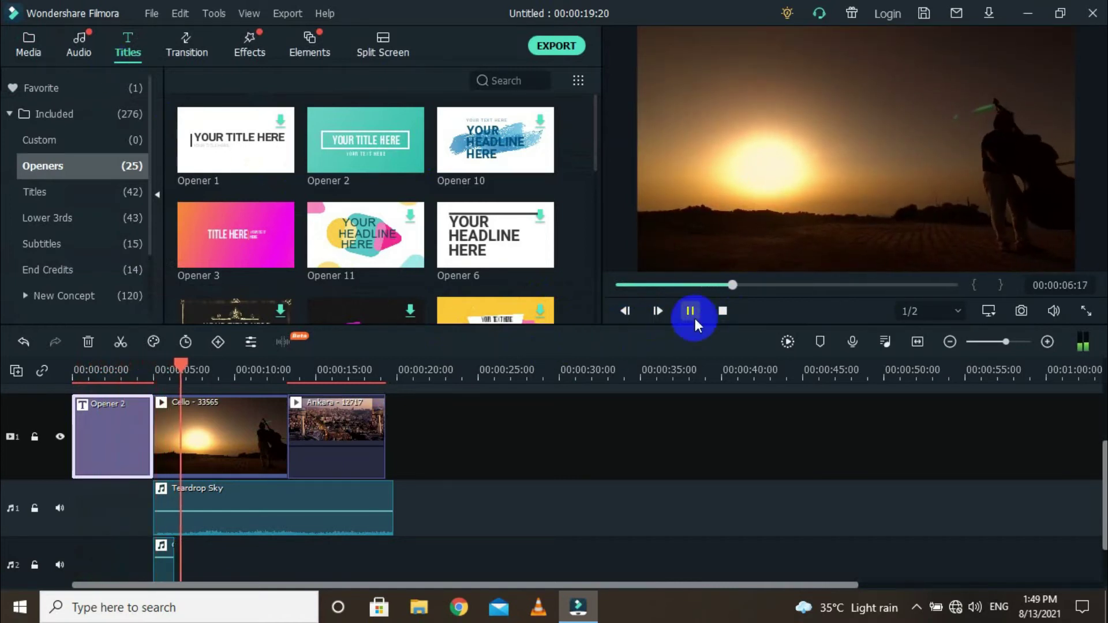
{"action": "left_click_drag", "start_coordinate": [733, 287], "coordinate": [687, 287]}
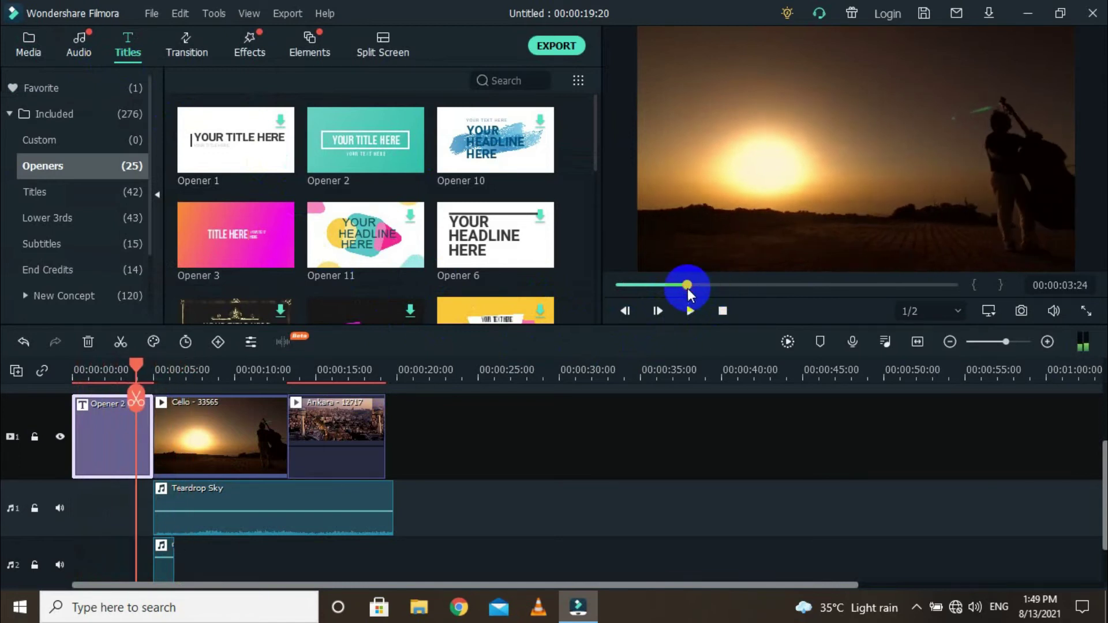
{"action": "left_click", "coordinate": [691, 311]}
{"action": "left_click", "coordinate": [691, 312]}
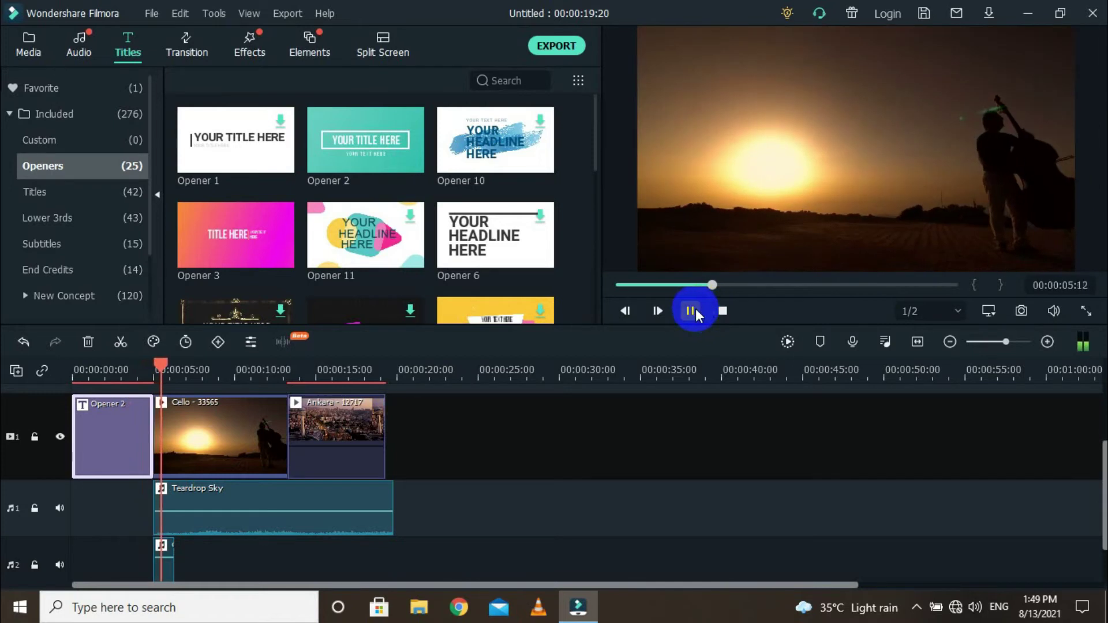
{"action": "left_click", "coordinate": [692, 311]}
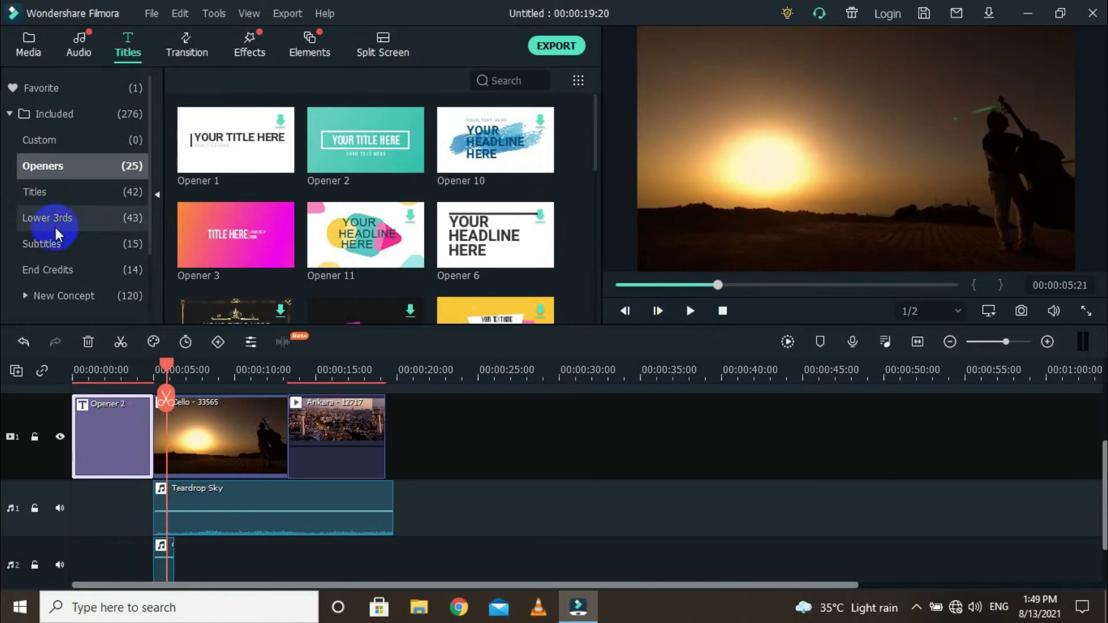
- Examine the Titles and Subtitles presets in the title library, and open the Lower 3rds category
{"action": "left_click", "coordinate": [72, 223]}
{"action": "left_click", "coordinate": [68, 195]}
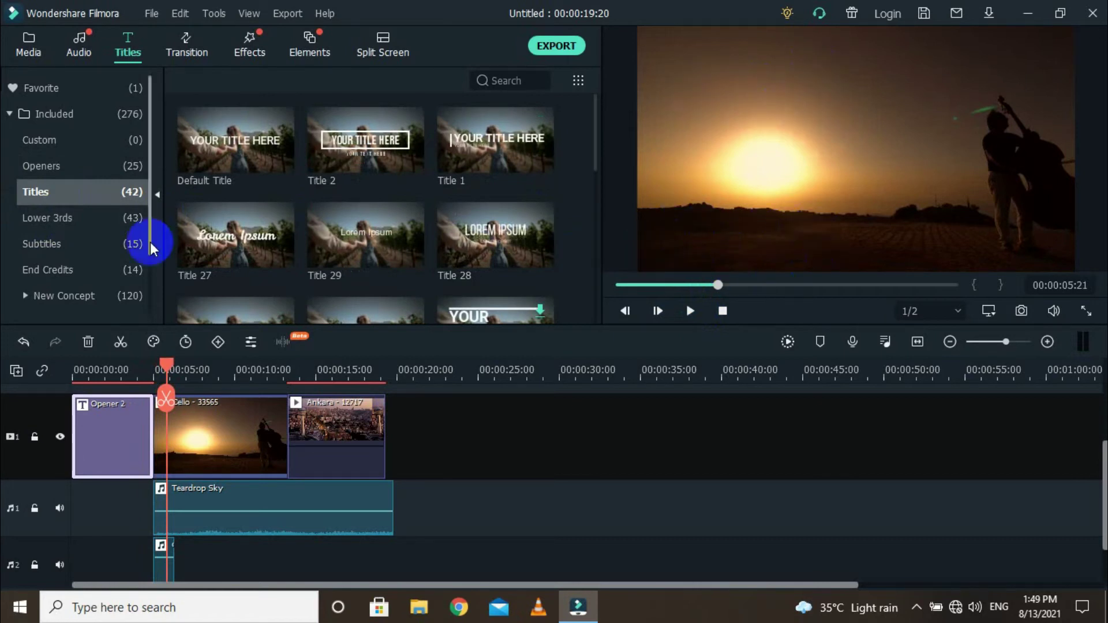
{"action": "left_click", "coordinate": [68, 244]}
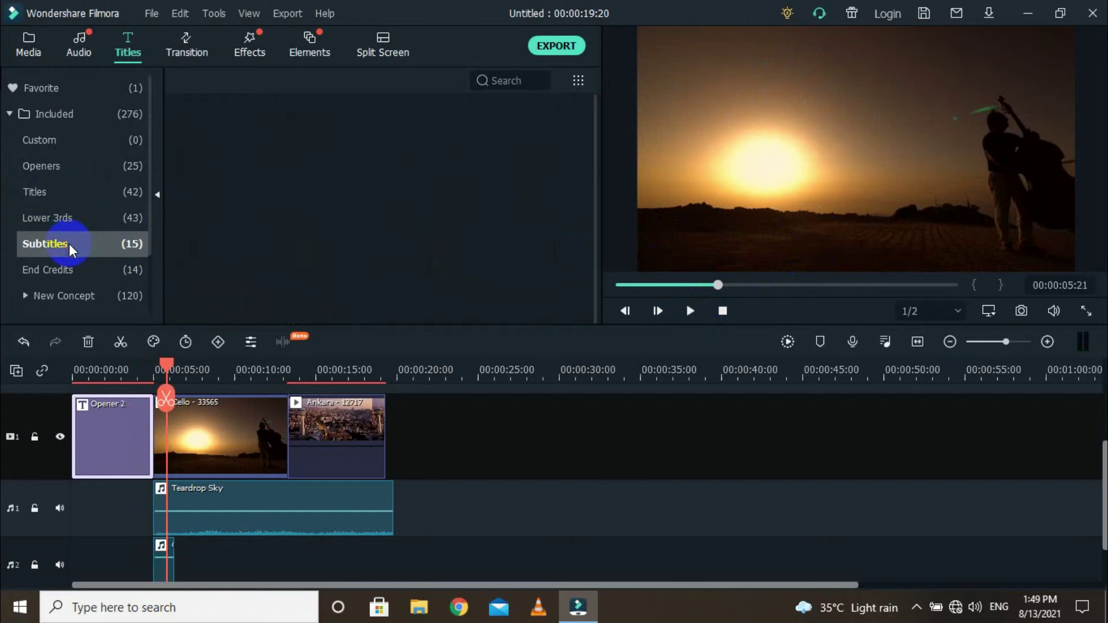
{"action": "scroll", "coordinate": [401, 244], "scroll_direction": "down", "scroll_amount": 3}
{"action": "scroll", "coordinate": [416, 203], "scroll_direction": "up", "scroll_amount": 4}
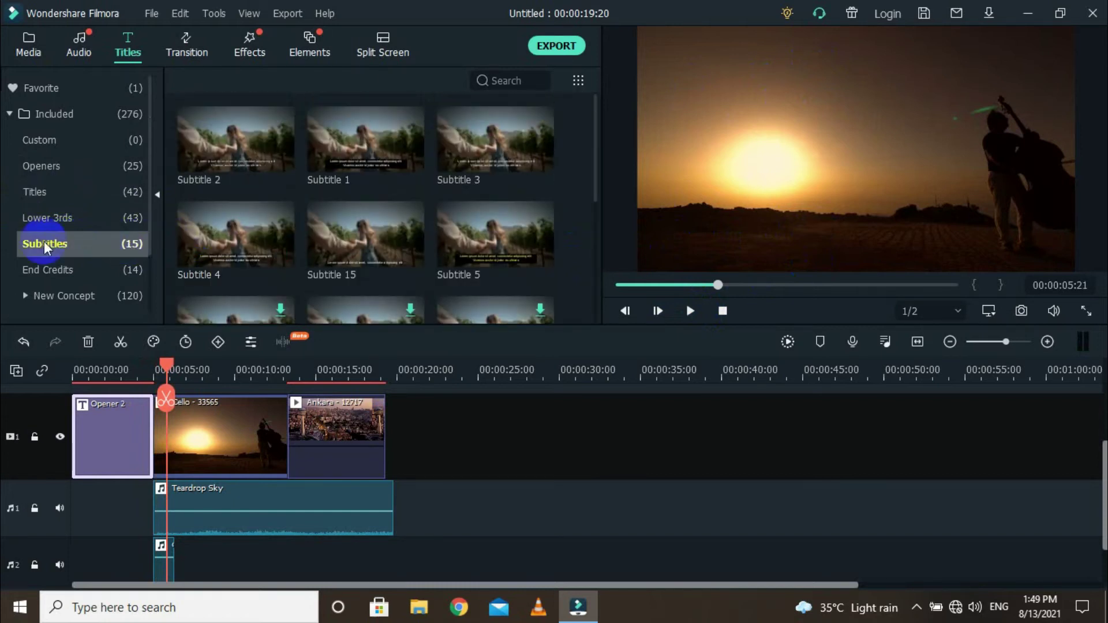
{"action": "left_click", "coordinate": [36, 213]}
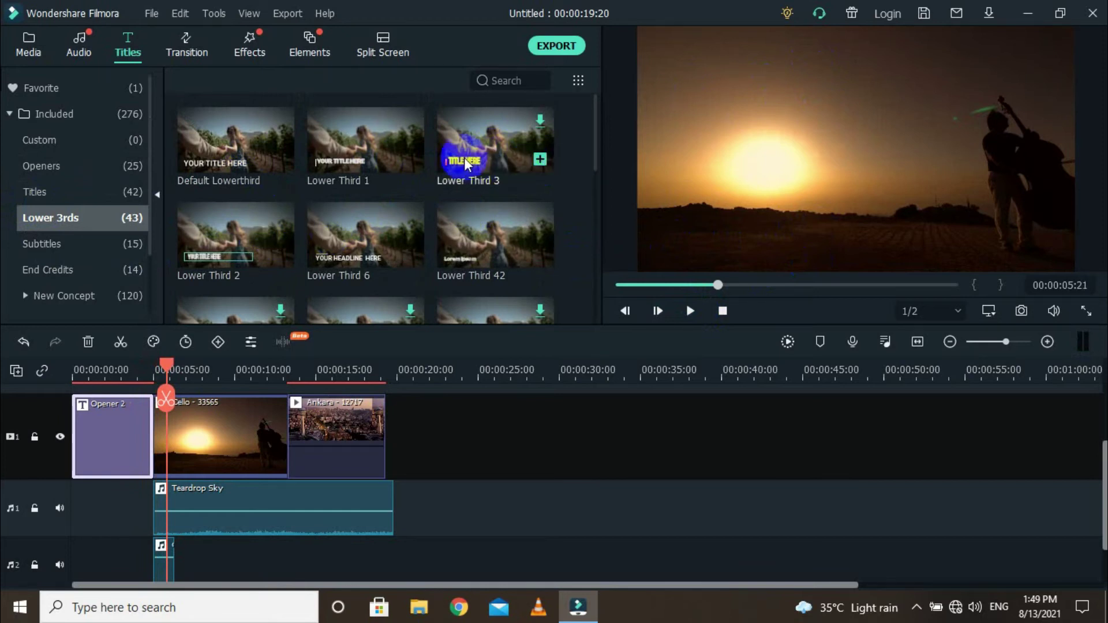
- Try Lower Third 2 at the playhead, undo its placement, and look through the other lower third presets
{"action": "left_click", "coordinate": [281, 253]}
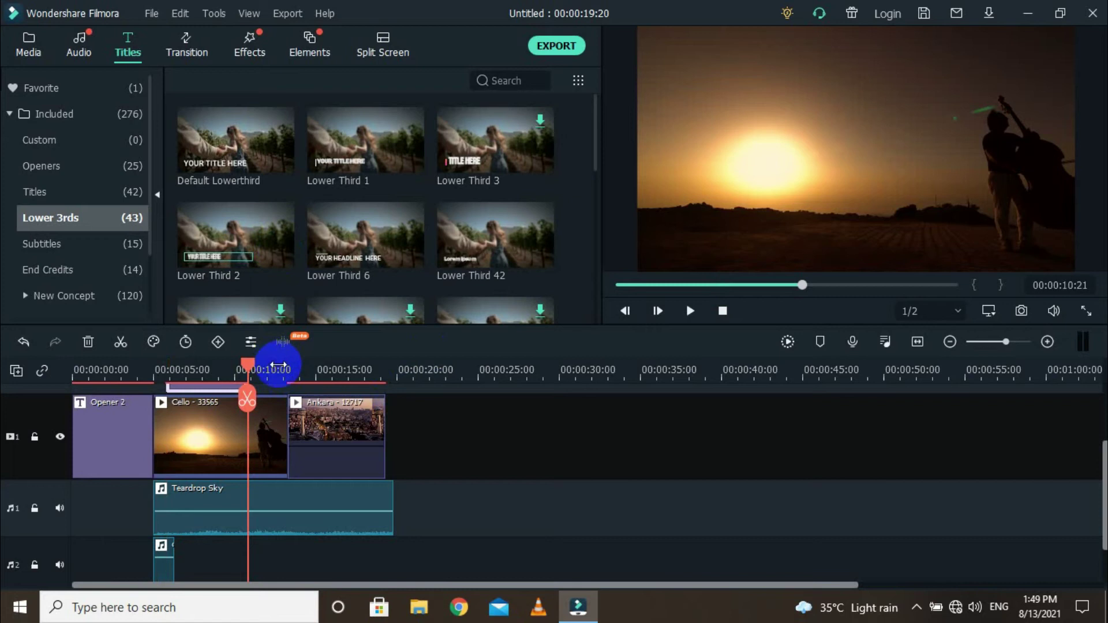
{"action": "key", "text": "ctrl+z"}
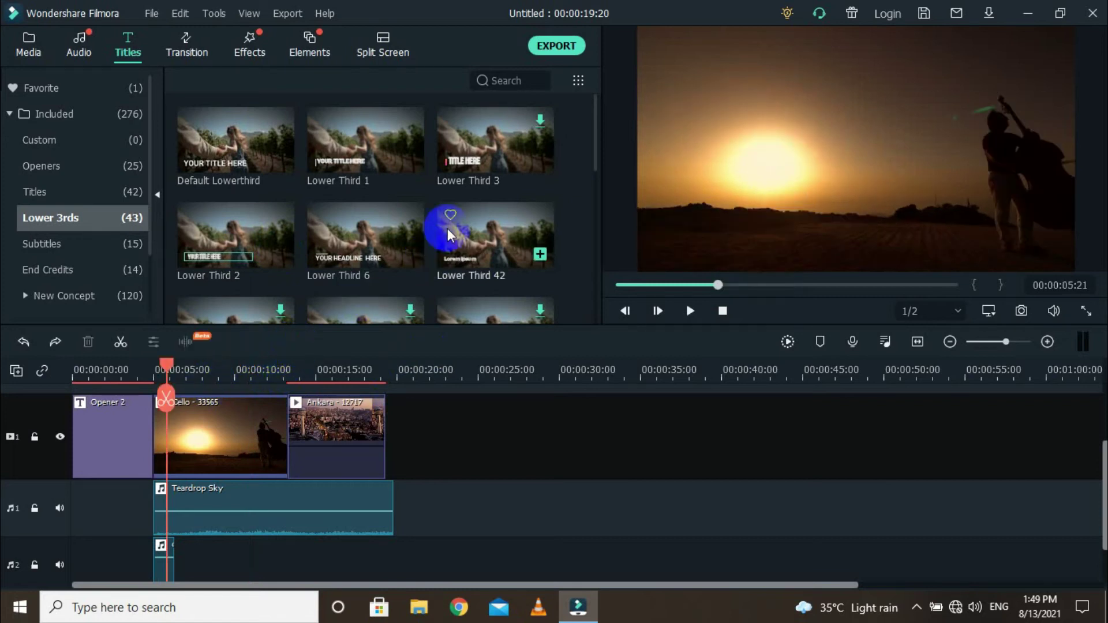
{"action": "scroll", "coordinate": [382, 206], "scroll_direction": "down", "scroll_amount": 9}
{"action": "scroll", "coordinate": [382, 226], "scroll_direction": "up", "scroll_amount": 9}
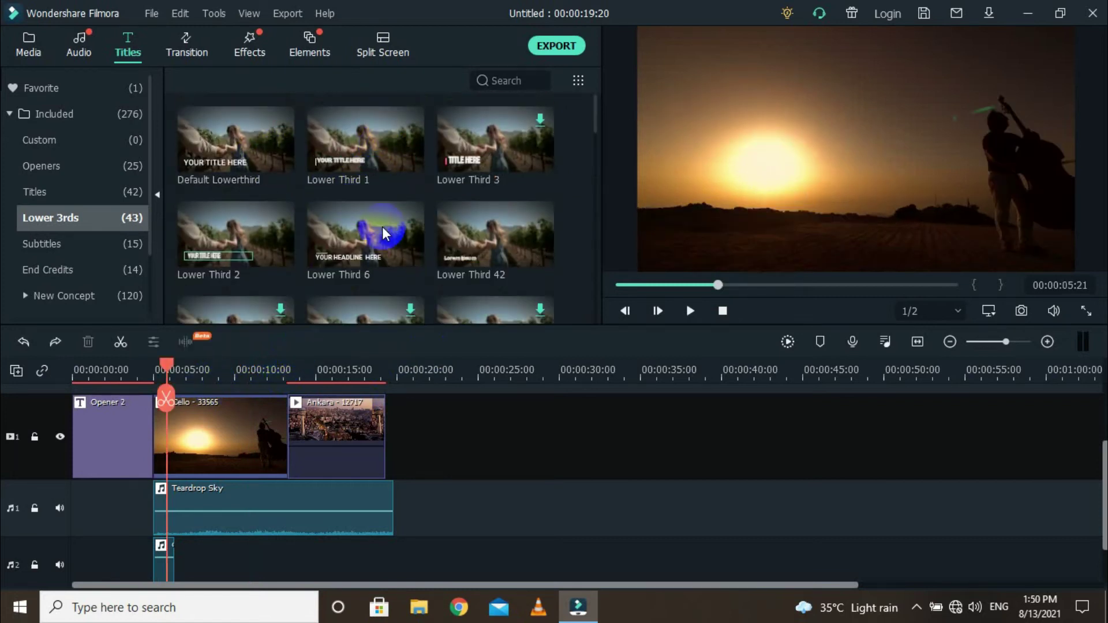
- Add Lower Third 1 above the Cello clip at 00:00:05:21 and set its small text line to "pk"
{"action": "left_click", "coordinate": [410, 159]}
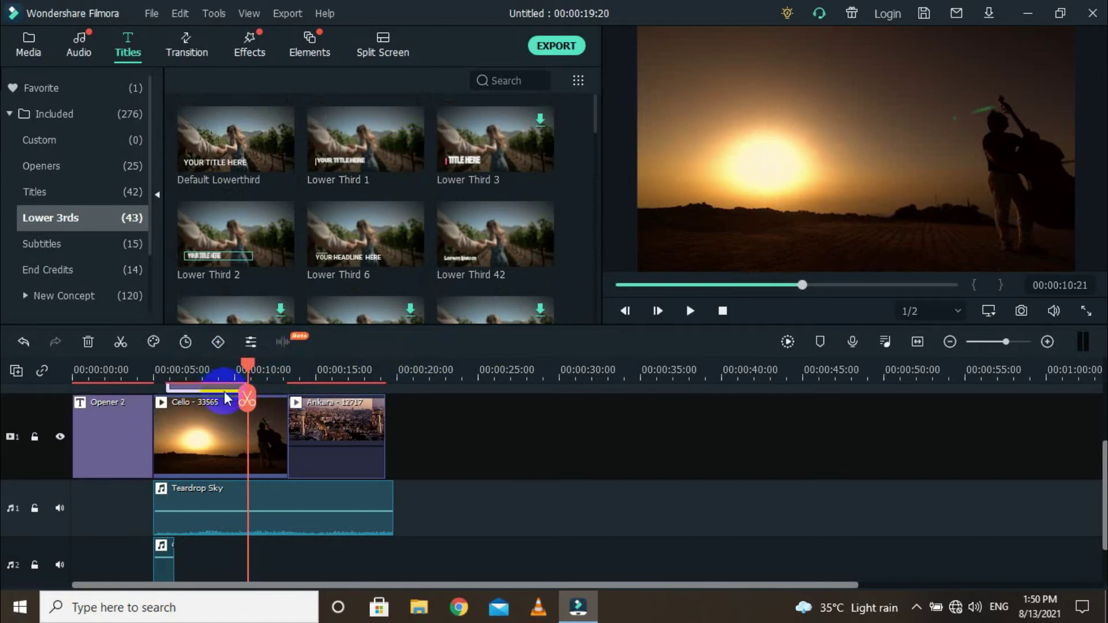
{"action": "scroll", "coordinate": [225, 401], "scroll_direction": "up", "scroll_amount": 1}
{"action": "double_click", "coordinate": [213, 427]}
{"action": "left_click_drag", "start_coordinate": [388, 159], "coordinate": [233, 142]}
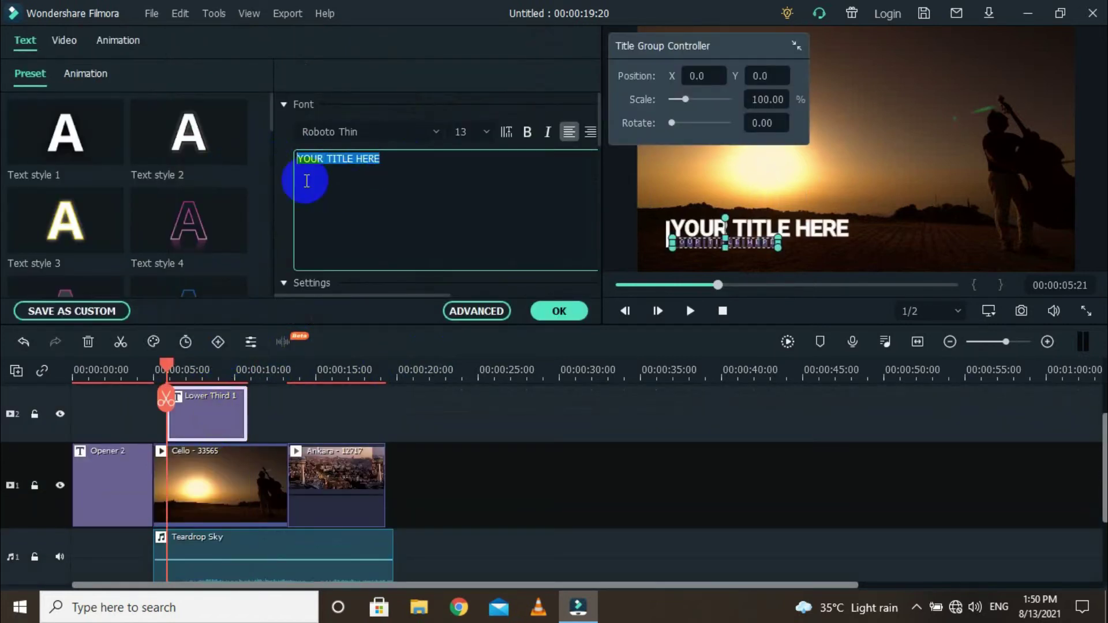
{"action": "type", "text": "pk"}
- Change the main text of the Lower Third 1 title to "producer" and apply the title edits
{"action": "left_click", "coordinate": [711, 228]}
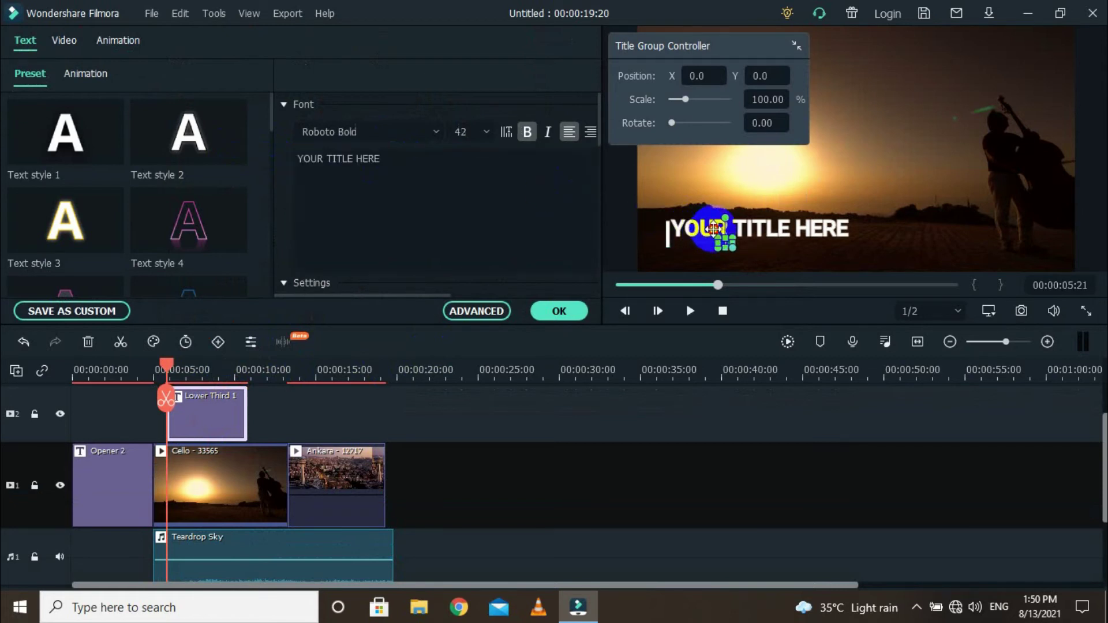
{"action": "left_click_drag", "start_coordinate": [391, 164], "coordinate": [210, 148]}
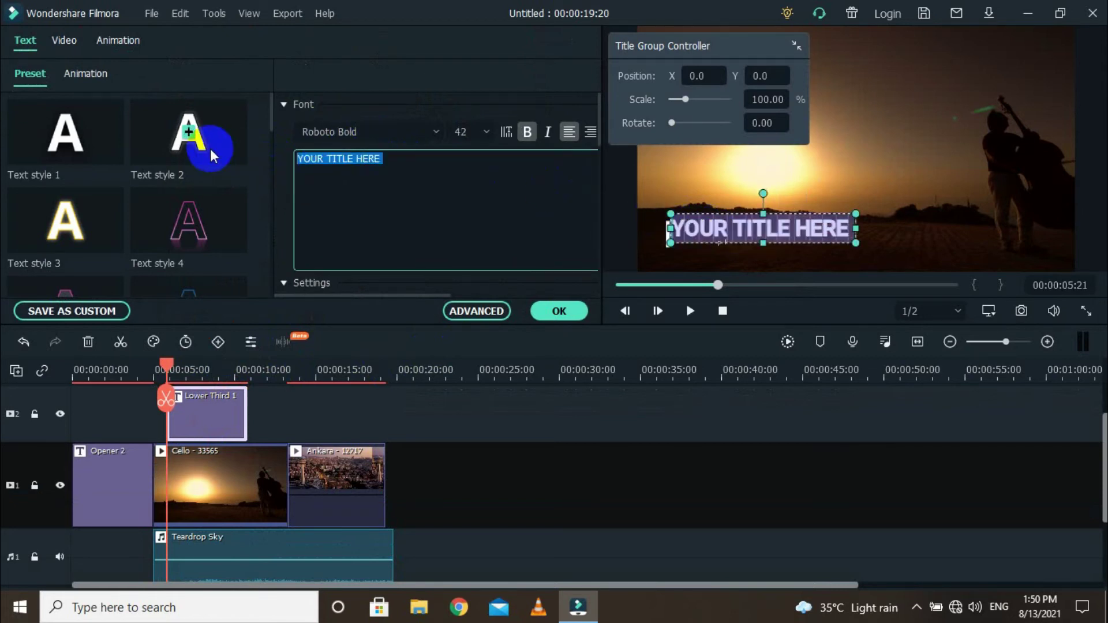
{"action": "type", "text": "produc"}
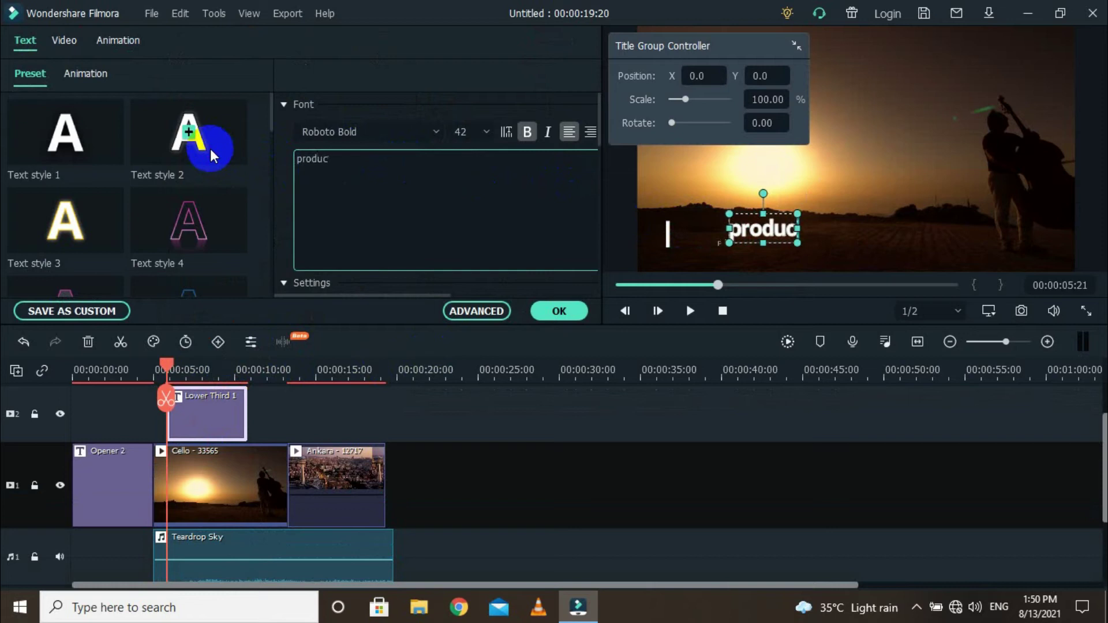
{"action": "type", "text": "er"}
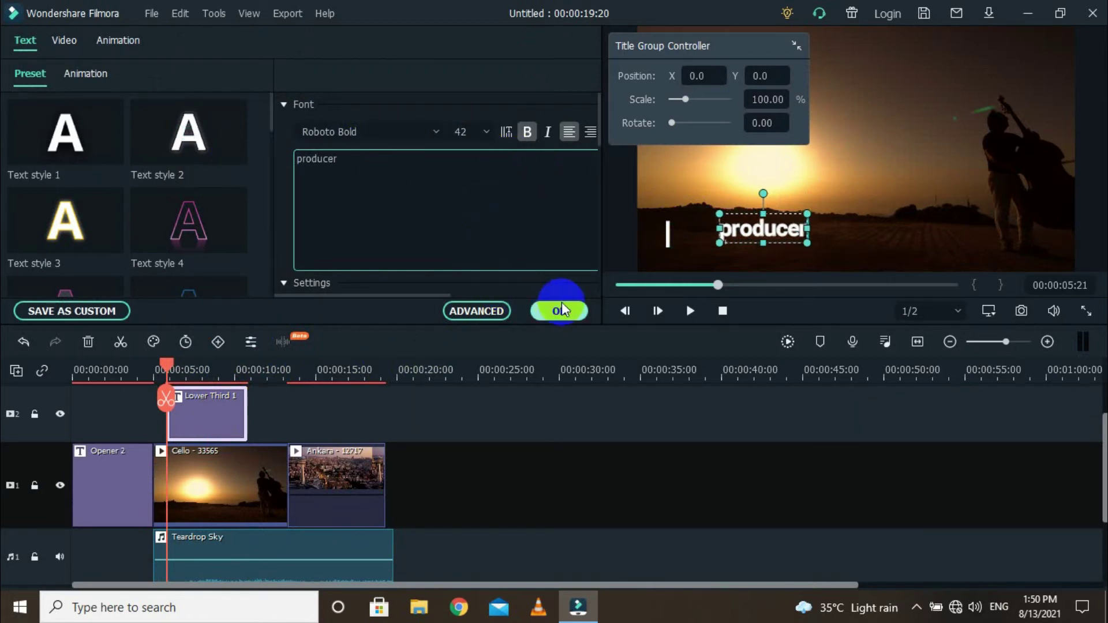
{"action": "left_click", "coordinate": [559, 310]}
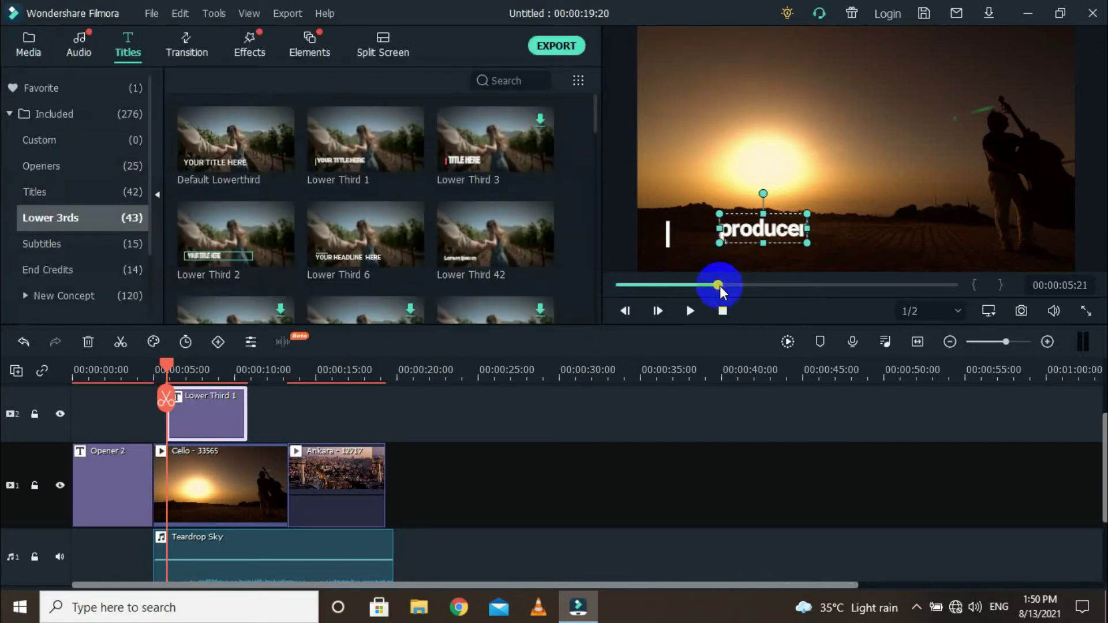
- Play back the start of the Cello clip to check the text lines of the Lower Third 1 title
{"action": "left_click_drag", "start_coordinate": [719, 286], "coordinate": [701, 288]}
{"action": "left_click", "coordinate": [690, 311]}
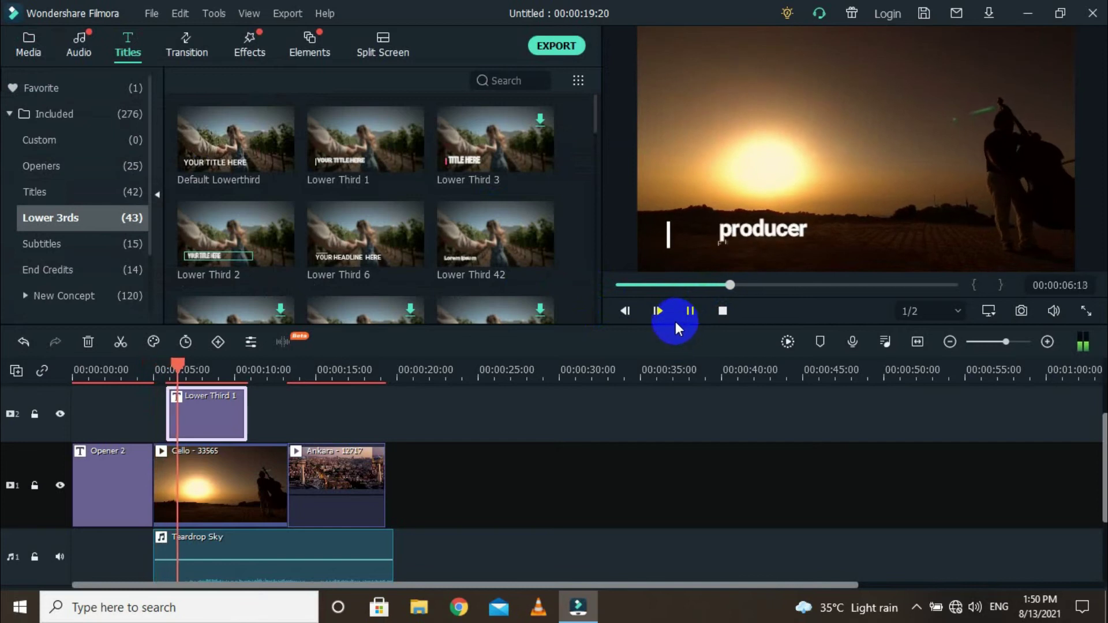
{"action": "left_click", "coordinate": [739, 242]}
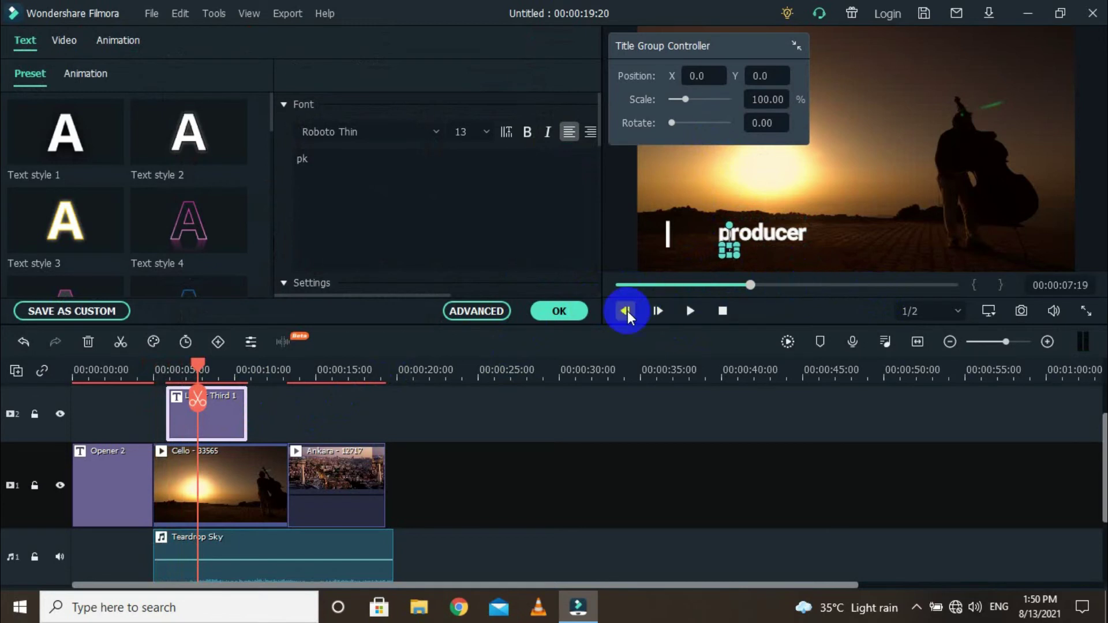
{"action": "left_click", "coordinate": [559, 310]}
{"action": "left_click", "coordinate": [890, 230]}
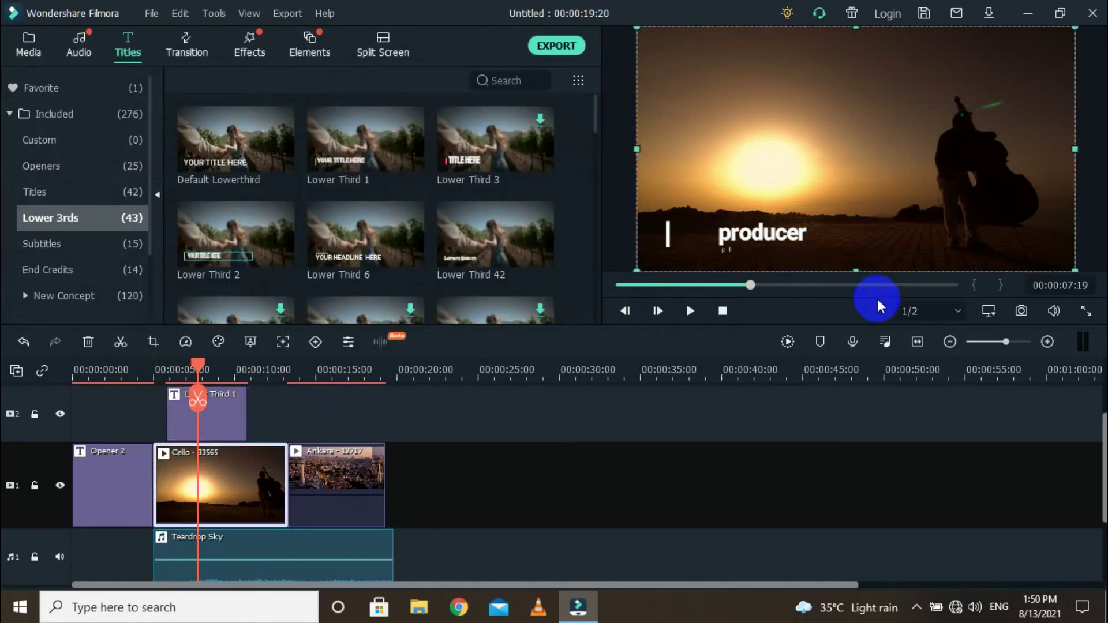
{"action": "key", "text": "space"}
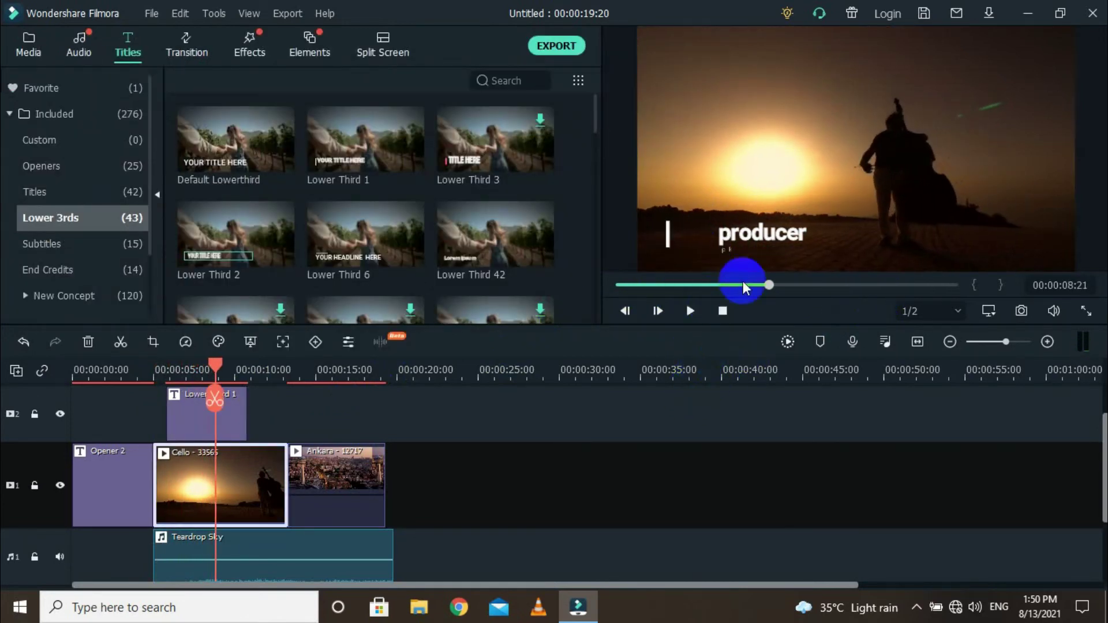
- Move the "producer" and "pk" text lines of the Lower Third 1 title left, close beside the vertical bar
{"action": "left_click", "coordinate": [753, 237]}
{"action": "left_click_drag", "start_coordinate": [753, 238], "coordinate": [691, 242]}
{"action": "left_click", "coordinate": [750, 261]}
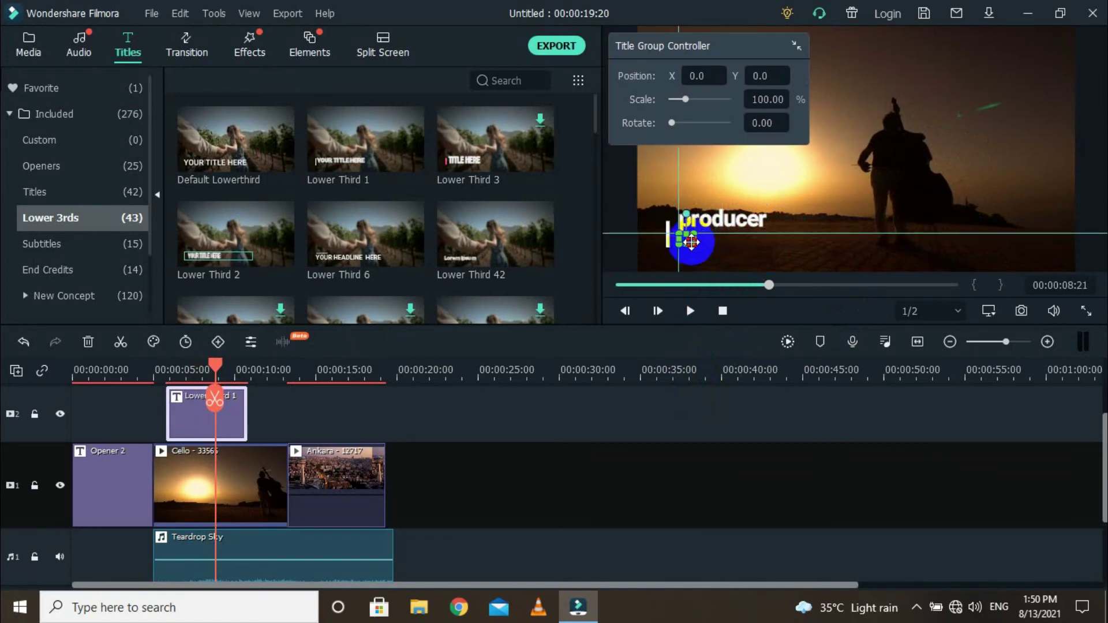
{"action": "left_click", "coordinate": [739, 248]}
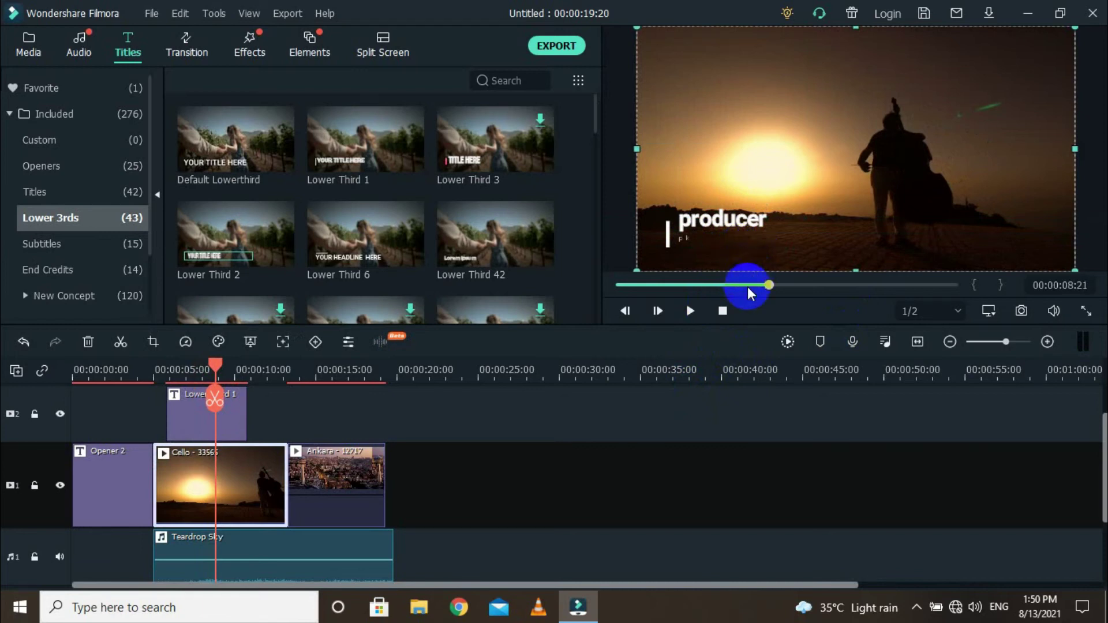
- Raise the vertical bar of the Lower Third 1 title slightly so it lines up with the two text lines
{"action": "left_click", "coordinate": [673, 241]}
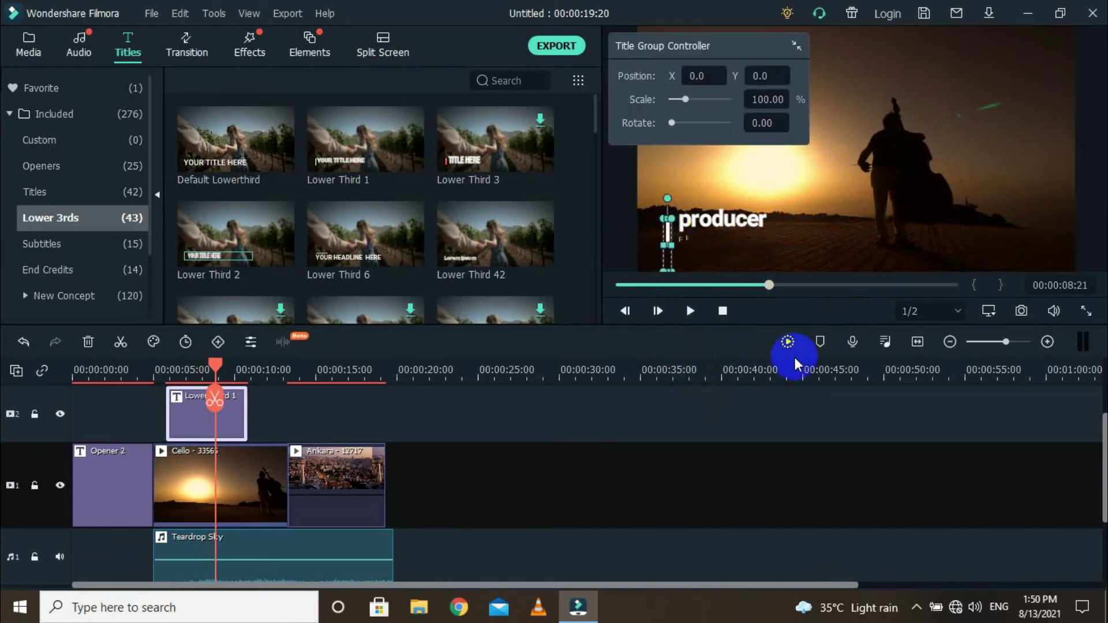
{"action": "left_click", "coordinate": [860, 263]}
{"action": "left_click", "coordinate": [683, 235]}
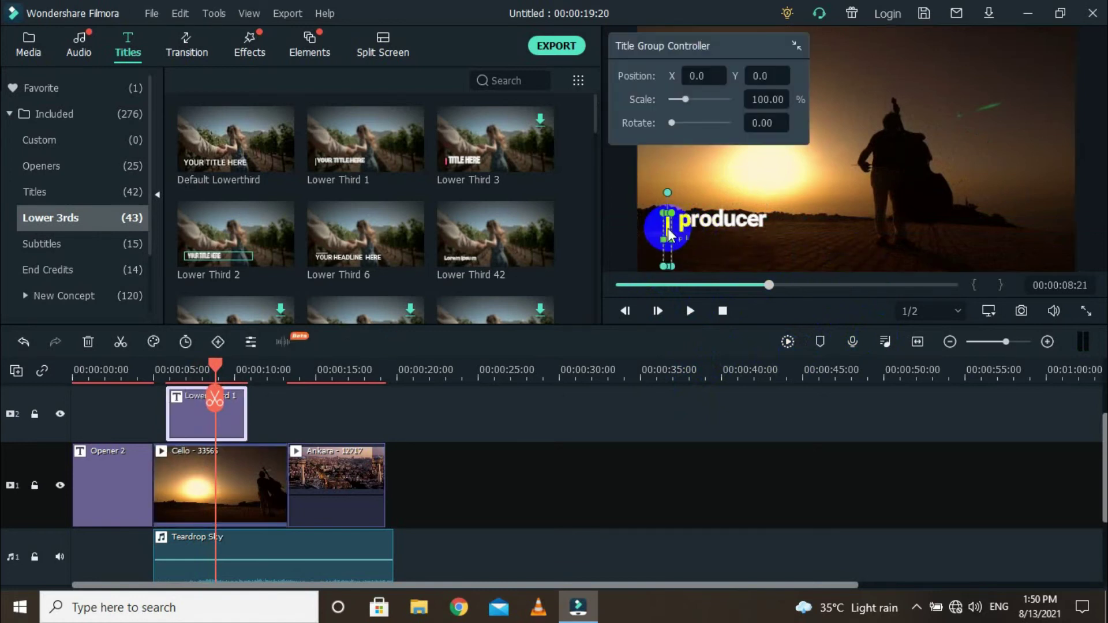
{"action": "left_click", "coordinate": [821, 235]}
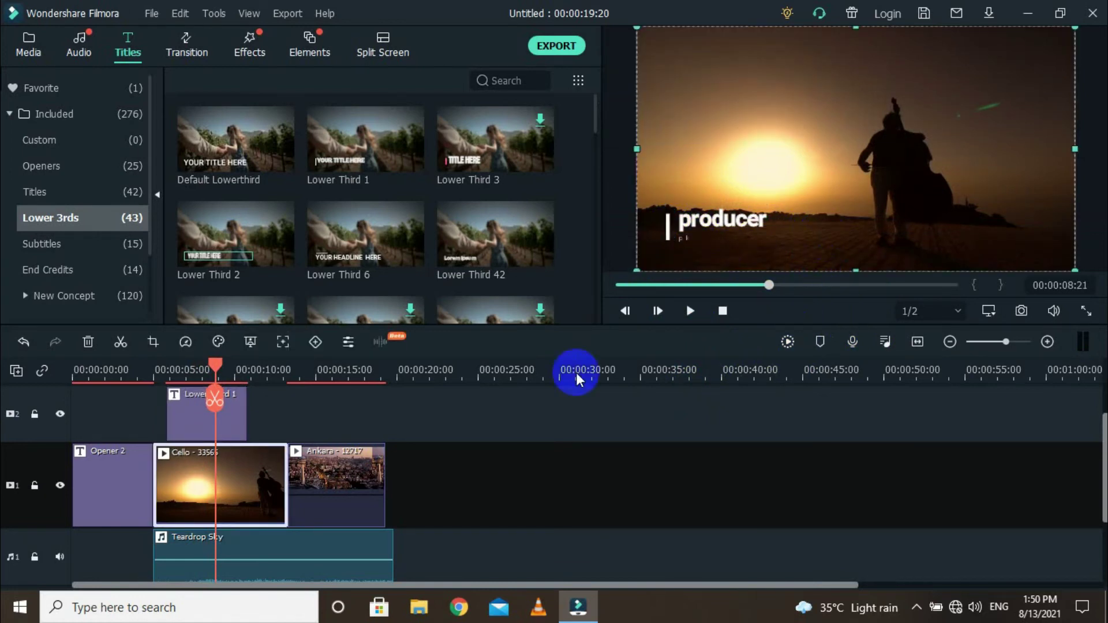
- Play back the rest of the Cello clip and replay from the opener to check both titles
{"action": "left_click", "coordinate": [687, 312]}
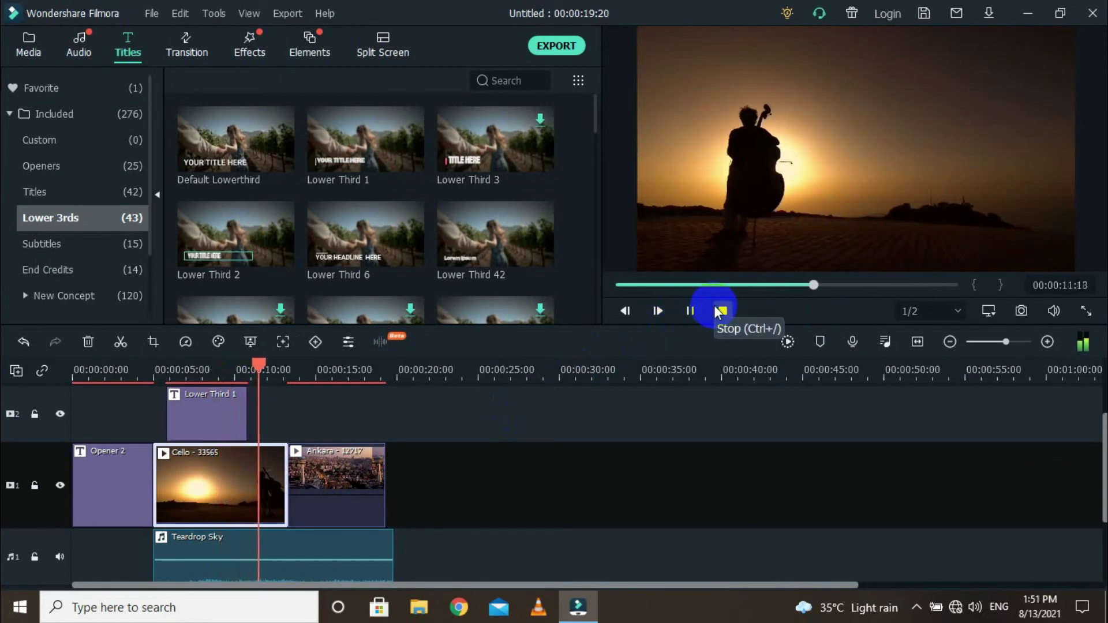
{"action": "key", "text": "space"}
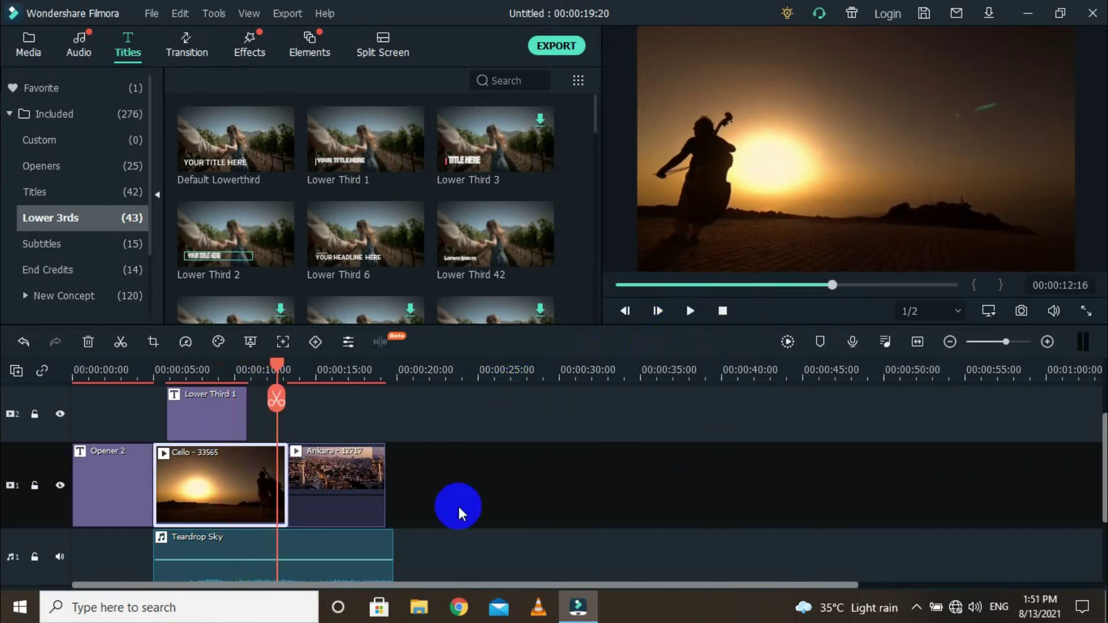
{"action": "left_click_drag", "start_coordinate": [277, 367], "coordinate": [99, 385]}
{"action": "key", "text": "space"}
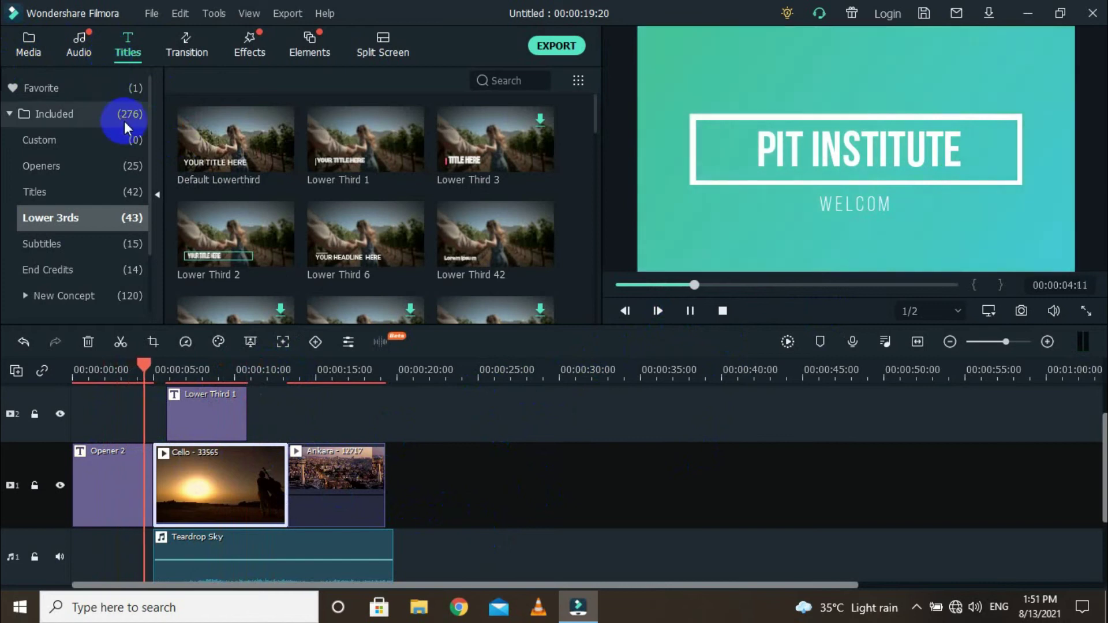
{"action": "left_click", "coordinate": [647, 223]}
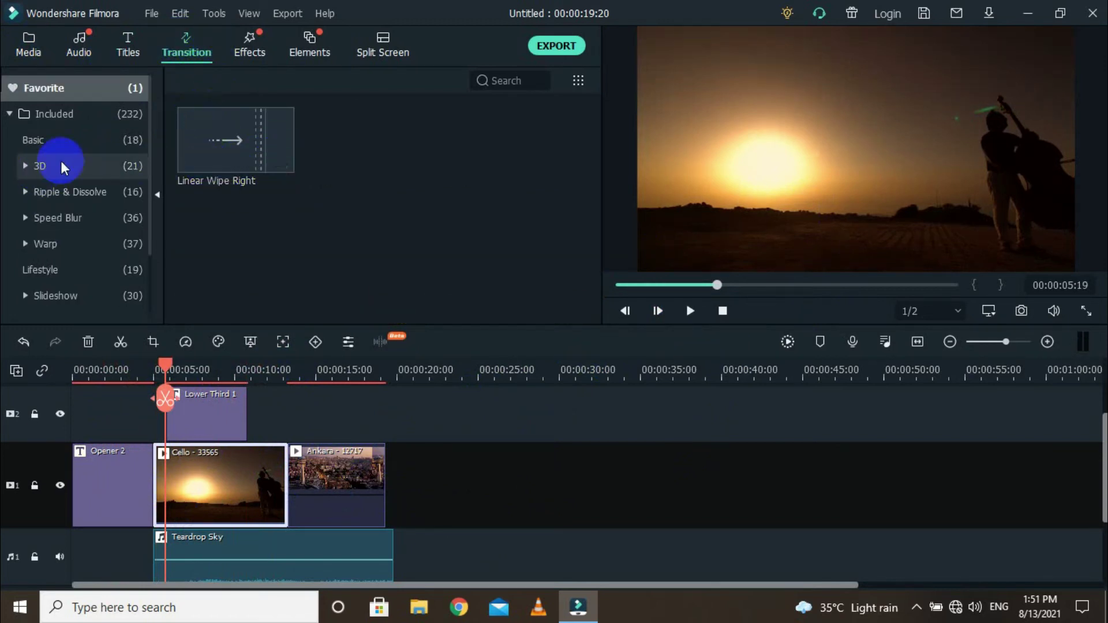
- Browse the Speed Blur and 3D transitions and add Fisheye Roll 5 between Opener 2 and the Cello clip
{"action": "left_click", "coordinate": [50, 218]}
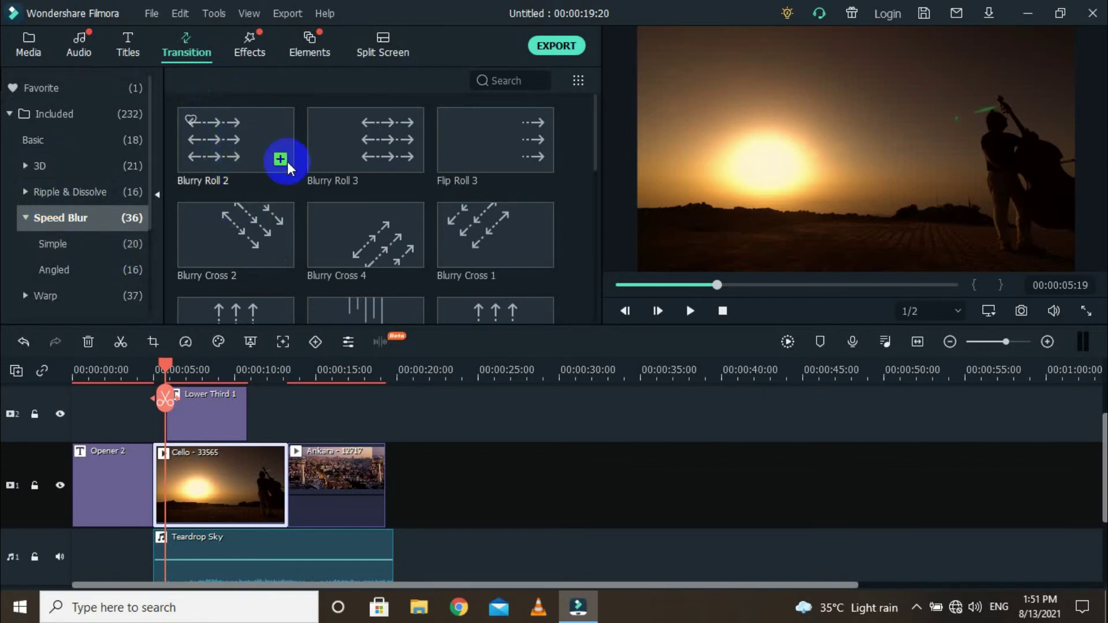
{"action": "left_click", "coordinate": [40, 167]}
{"action": "left_click", "coordinate": [60, 222]}
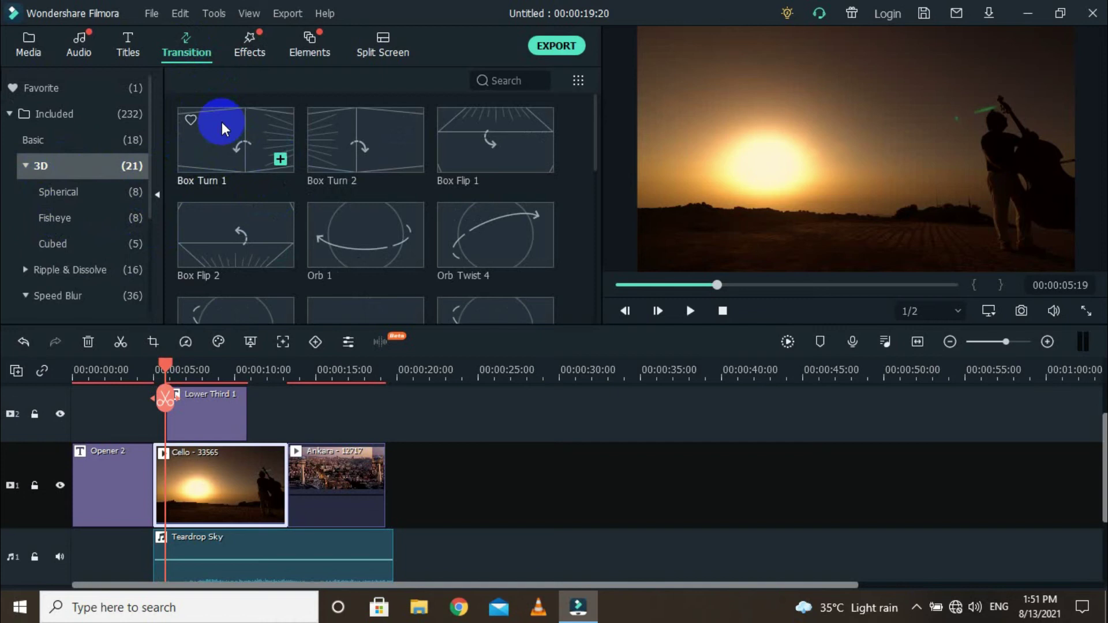
{"action": "scroll", "coordinate": [231, 138], "scroll_direction": "down", "scroll_amount": 5}
{"action": "left_click_drag", "start_coordinate": [235, 173], "coordinate": [145, 488]}
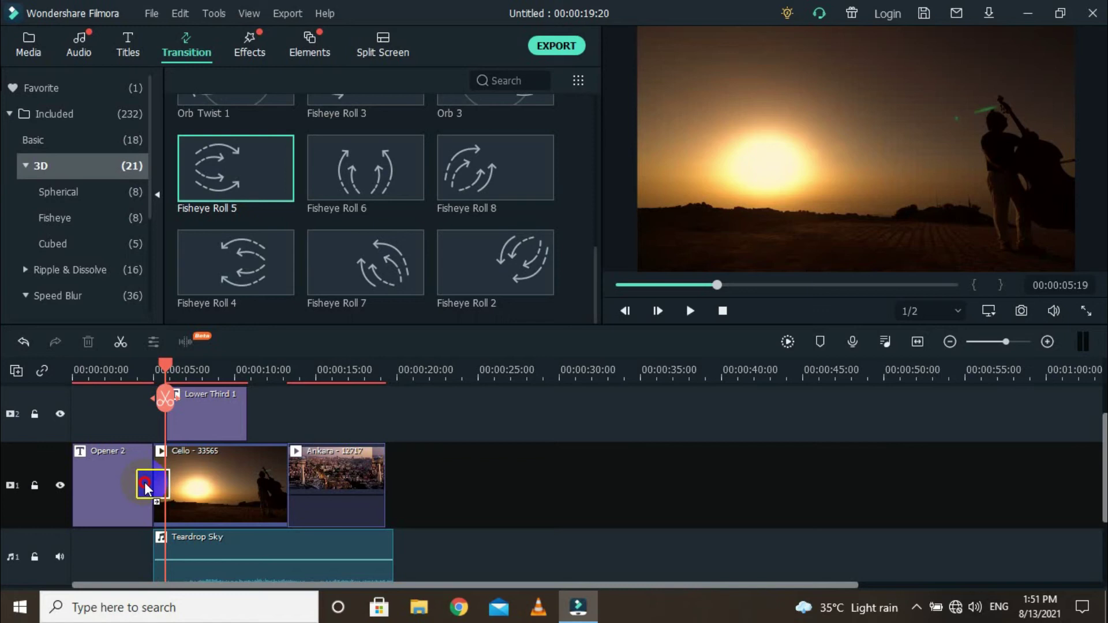
{"action": "left_click_drag", "start_coordinate": [144, 483], "coordinate": [144, 483]}
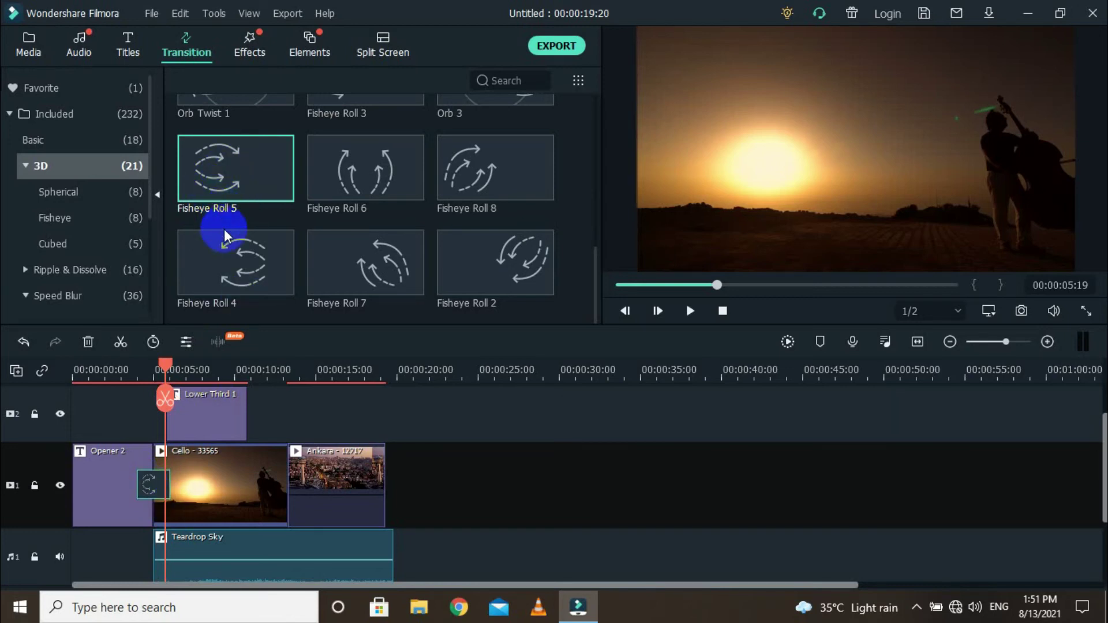
- Play the timeline from about 00:00:02:21 to preview the Fisheye Roll 5 transition and the following clips
{"action": "left_click_drag", "start_coordinate": [162, 368], "coordinate": [113, 369]}
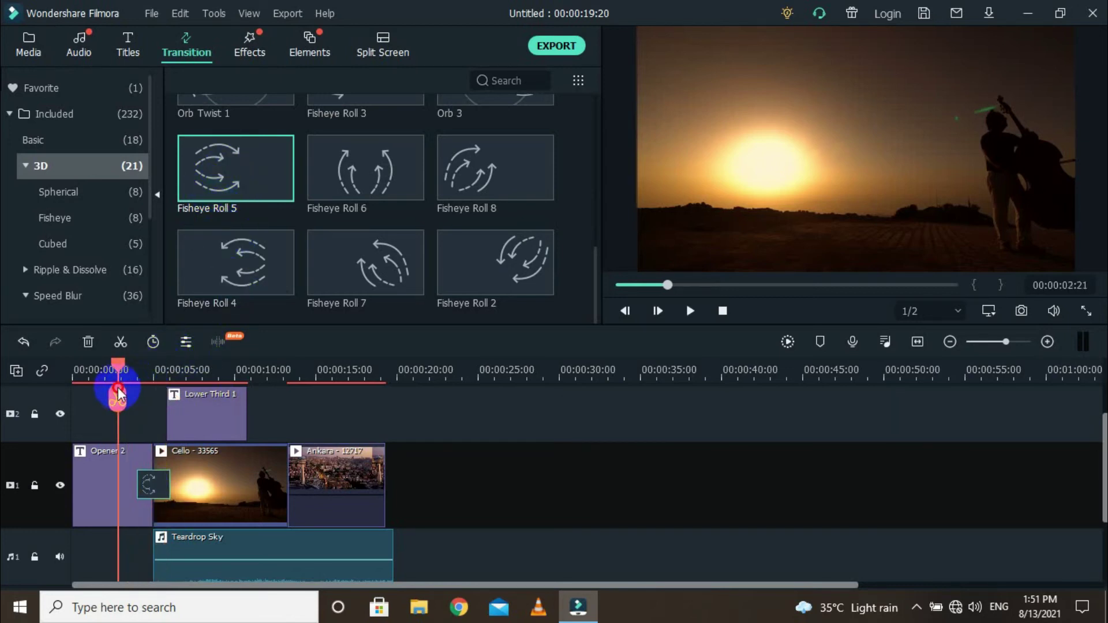
{"action": "left_click", "coordinate": [690, 310]}
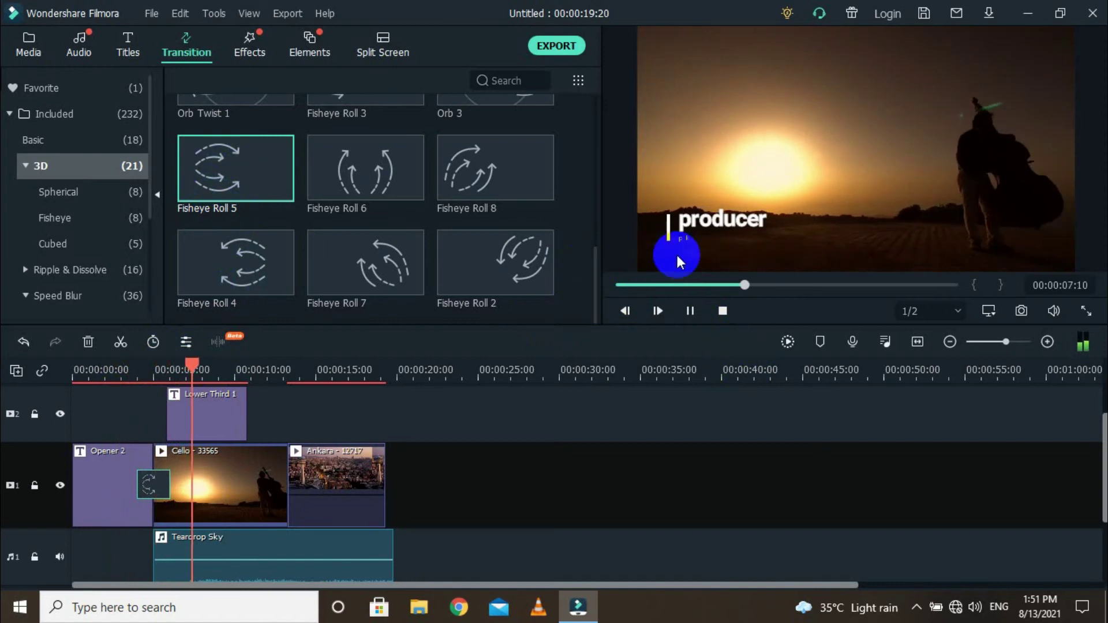
{"action": "left_click", "coordinate": [689, 312]}
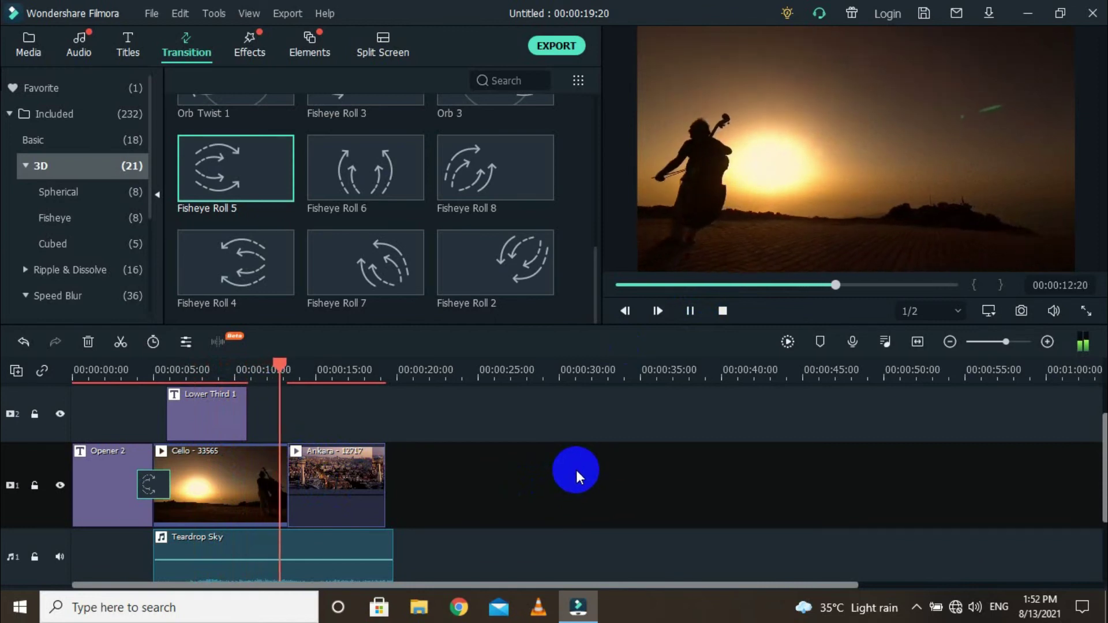
{"action": "key", "text": "space"}
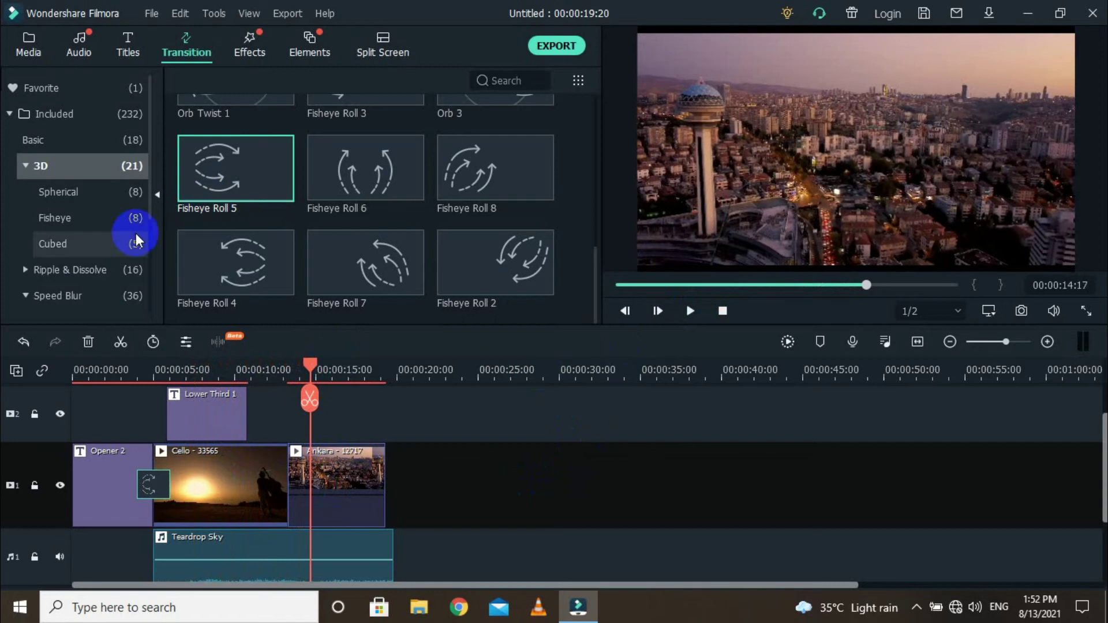
- Browse the other transition categories and add the Lifestyle transition Vertical Shutter between the Cello and Ankara clips
{"action": "scroll", "coordinate": [286, 256], "scroll_direction": "up", "scroll_amount": 5}
{"action": "left_click", "coordinate": [50, 200]}
{"action": "left_click", "coordinate": [70, 219]}
{"action": "left_click", "coordinate": [76, 244]}
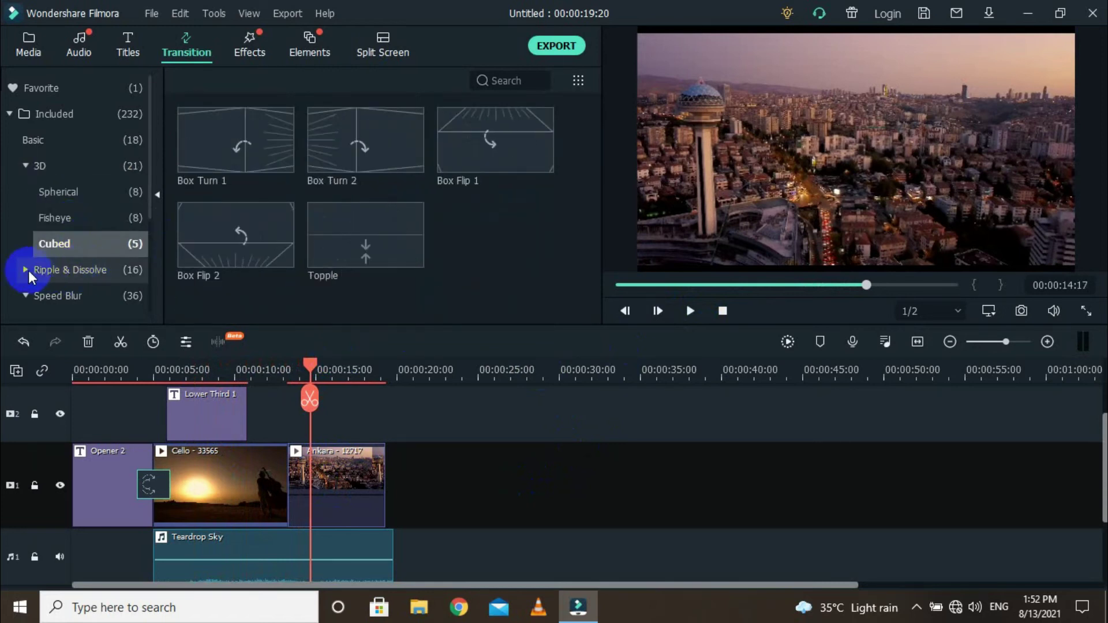
{"action": "left_click", "coordinate": [29, 270]}
{"action": "scroll", "coordinate": [115, 254], "scroll_direction": "down", "scroll_amount": 3}
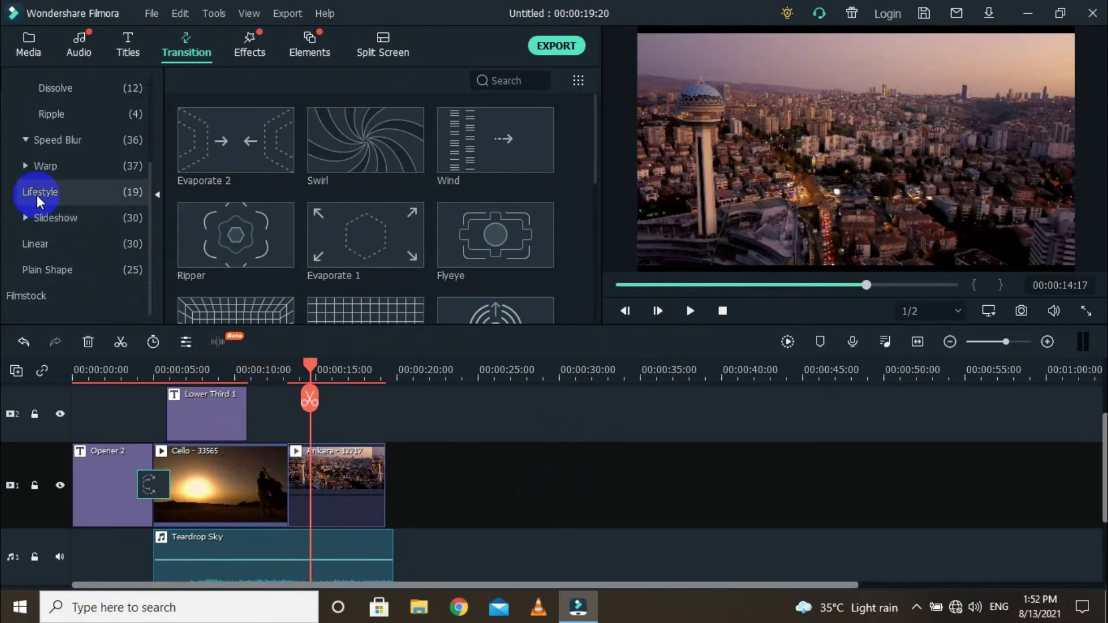
{"action": "left_click", "coordinate": [37, 192]}
{"action": "scroll", "coordinate": [269, 202], "scroll_direction": "down", "scroll_amount": 5}
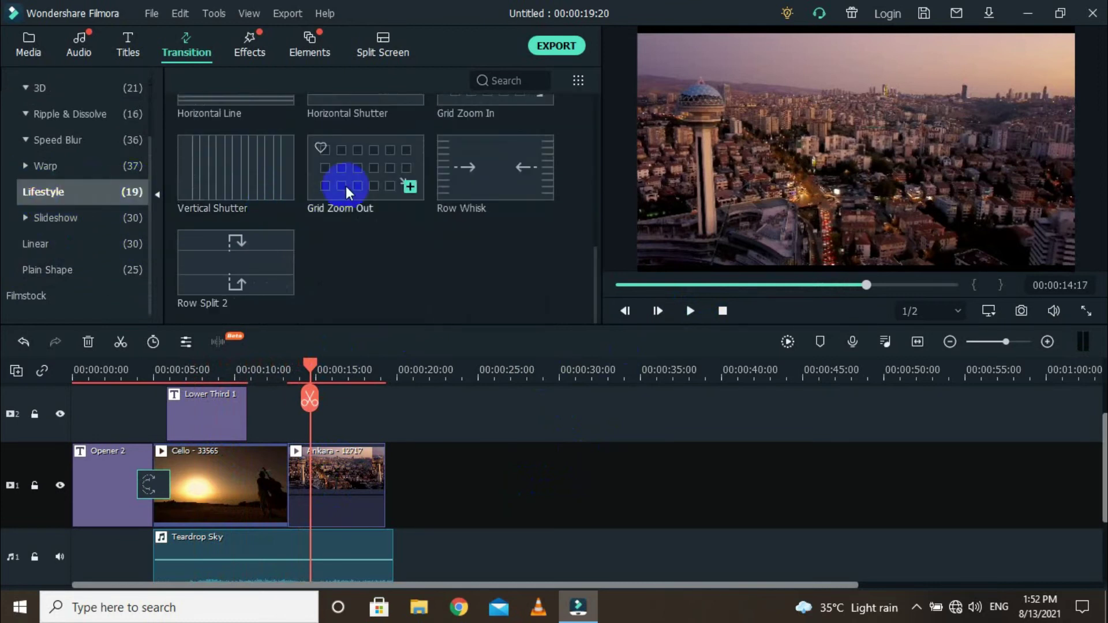
{"action": "left_click", "coordinate": [235, 166]}
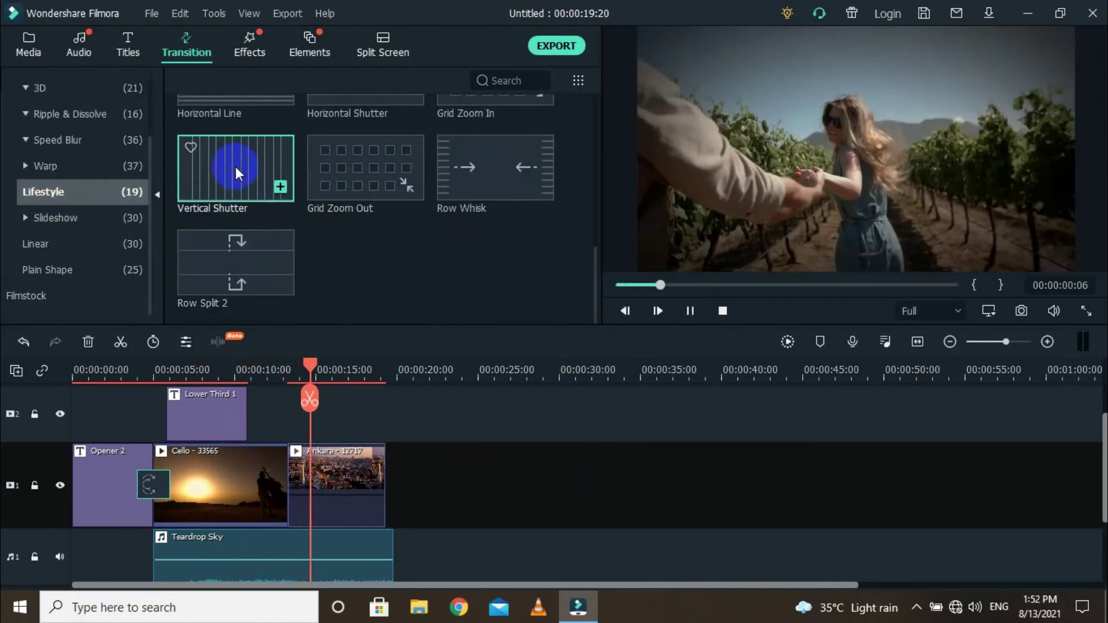
{"action": "left_click_drag", "start_coordinate": [235, 167], "coordinate": [317, 457]}
- Play the end of the Cello clip into the Ankara clip to preview the Vertical Shutter transition
{"action": "left_click_drag", "start_coordinate": [310, 366], "coordinate": [250, 373]}
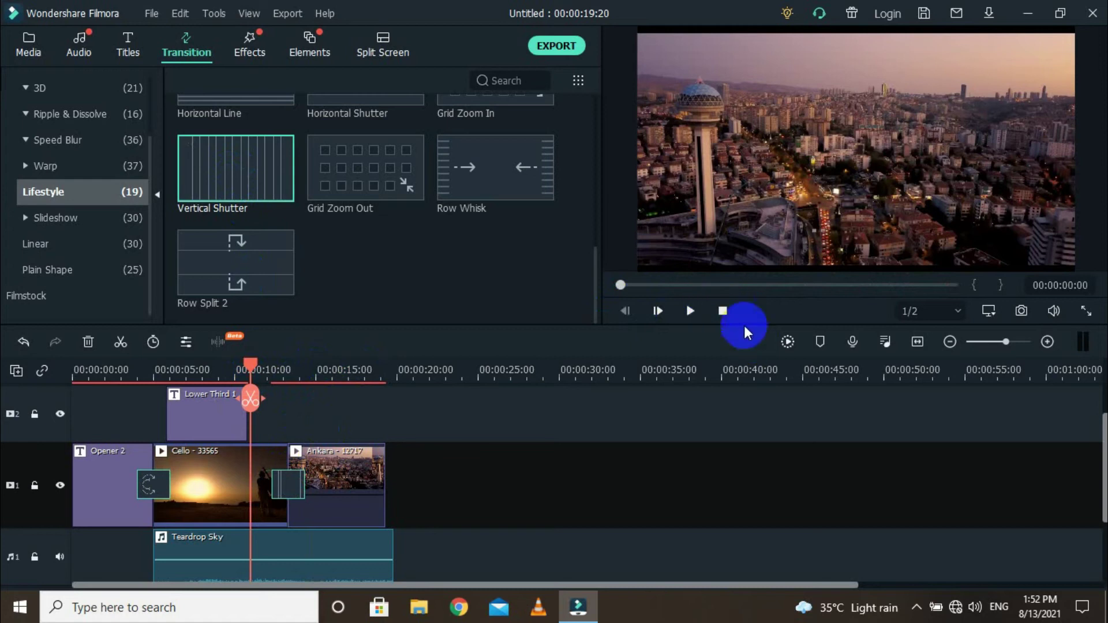
{"action": "left_click", "coordinate": [692, 311]}
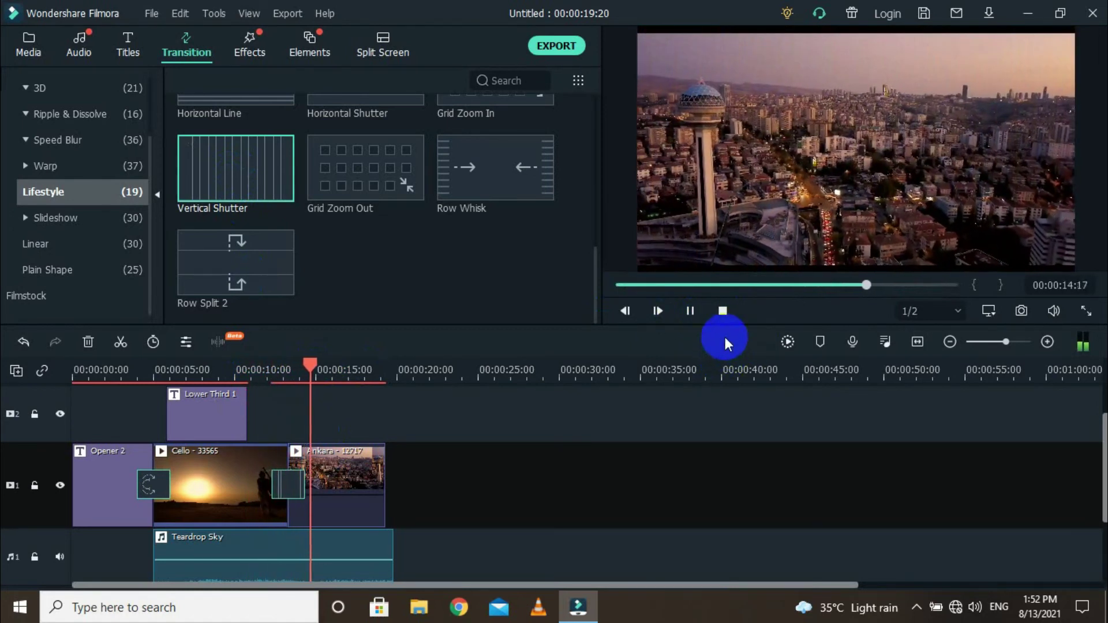
{"action": "key", "text": "space"}
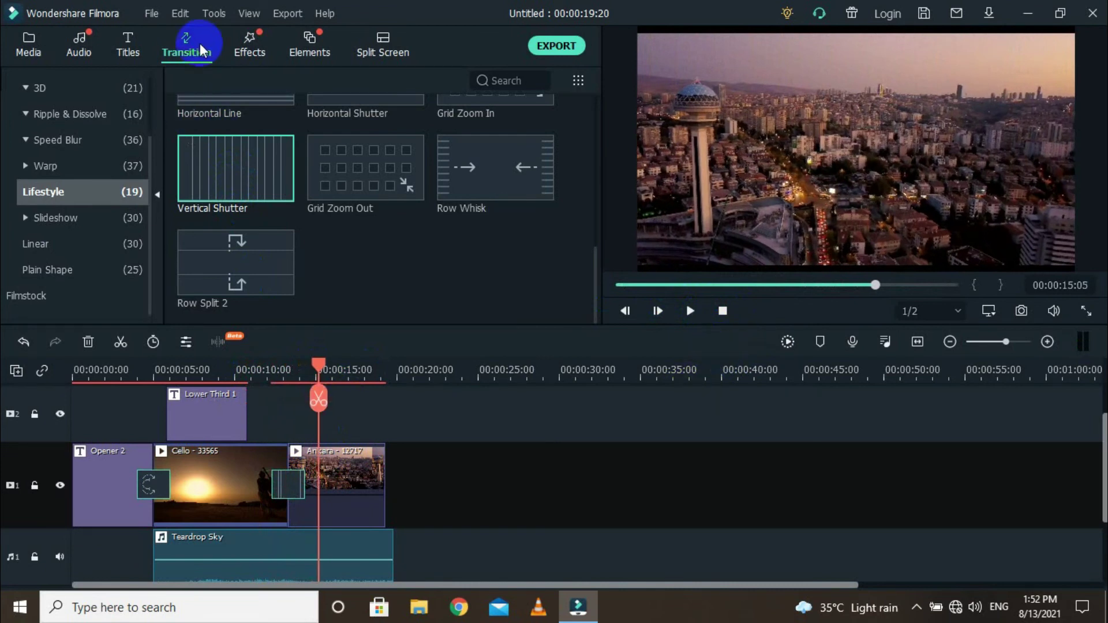
- Browse the effects library and apply the Camera Viewfinder 01 effect to the Cello clip
{"action": "scroll", "coordinate": [69, 233], "scroll_direction": "up", "scroll_amount": 3}
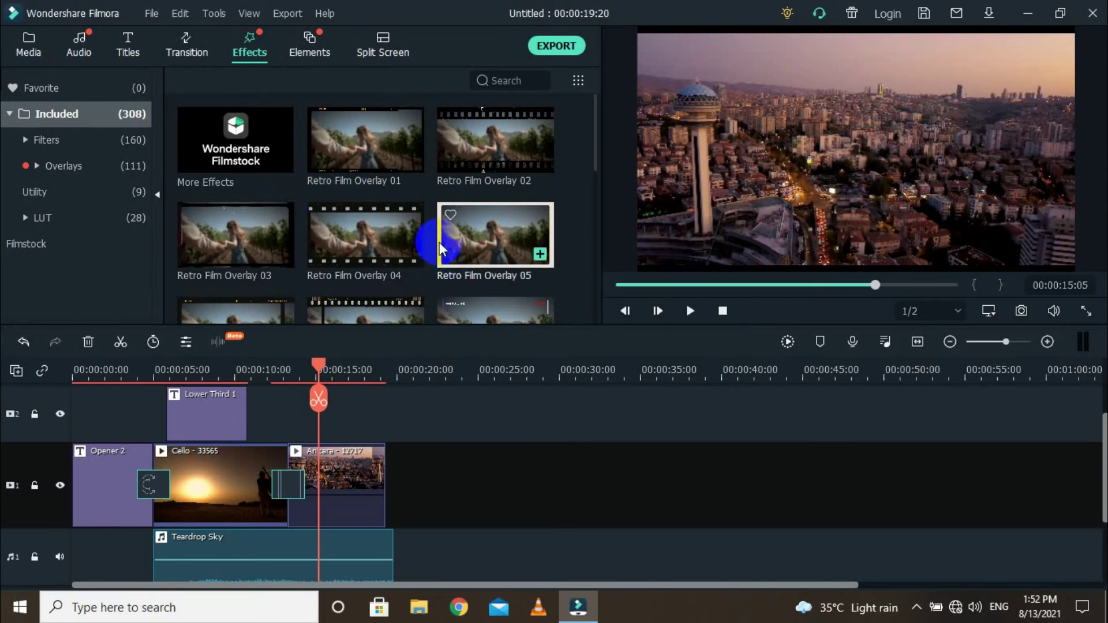
{"action": "left_click", "coordinate": [305, 47]}
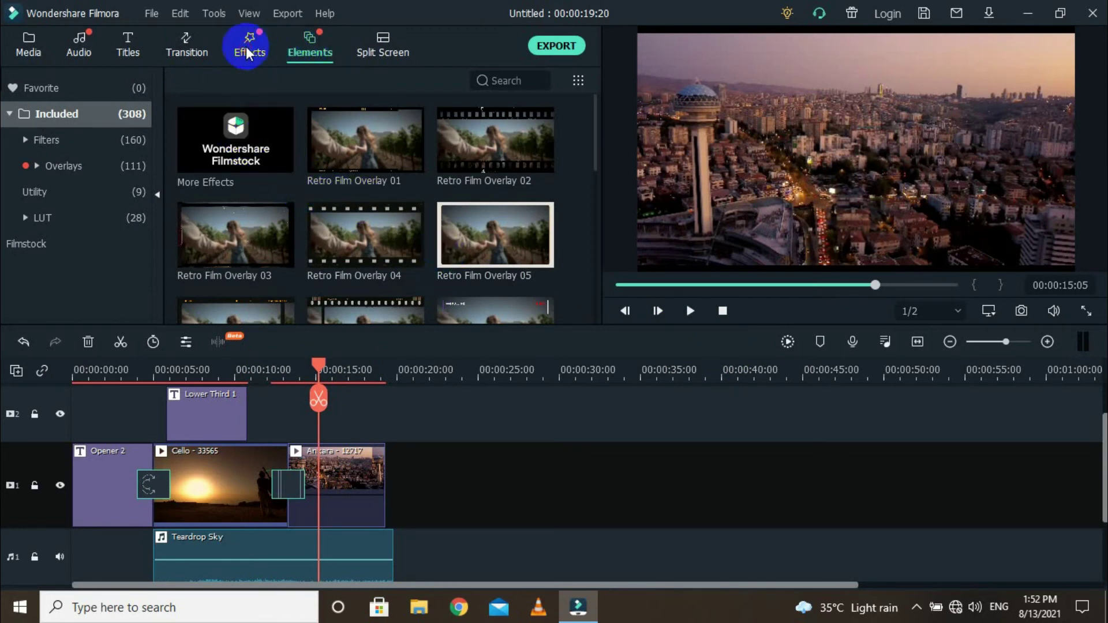
{"action": "scroll", "coordinate": [231, 164], "scroll_direction": "down", "scroll_amount": 5}
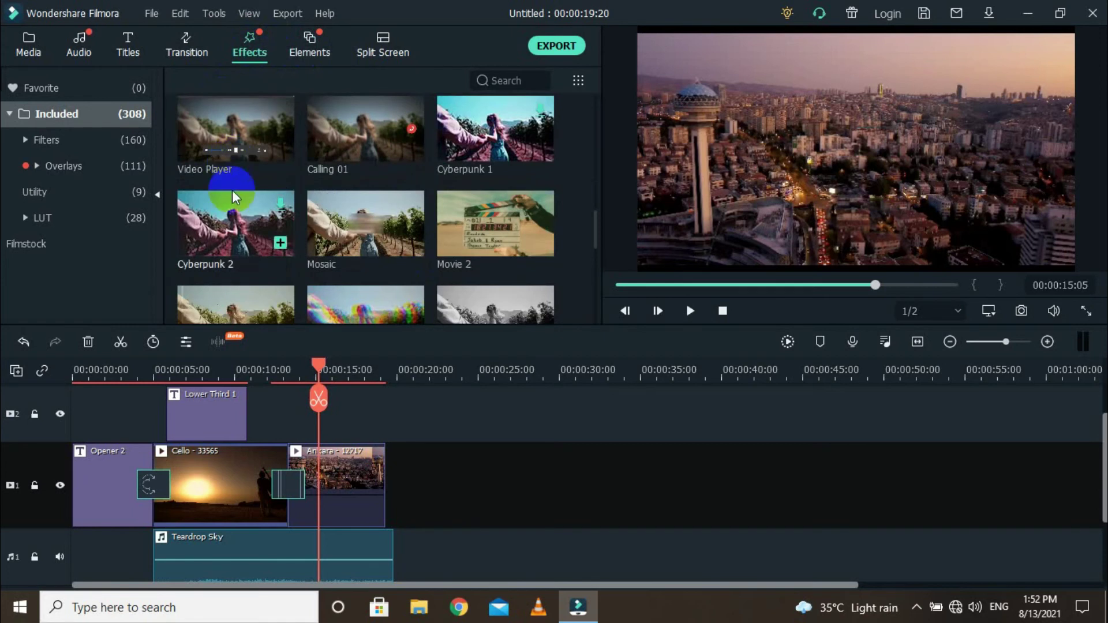
{"action": "scroll", "coordinate": [288, 168], "scroll_direction": "down", "scroll_amount": 5}
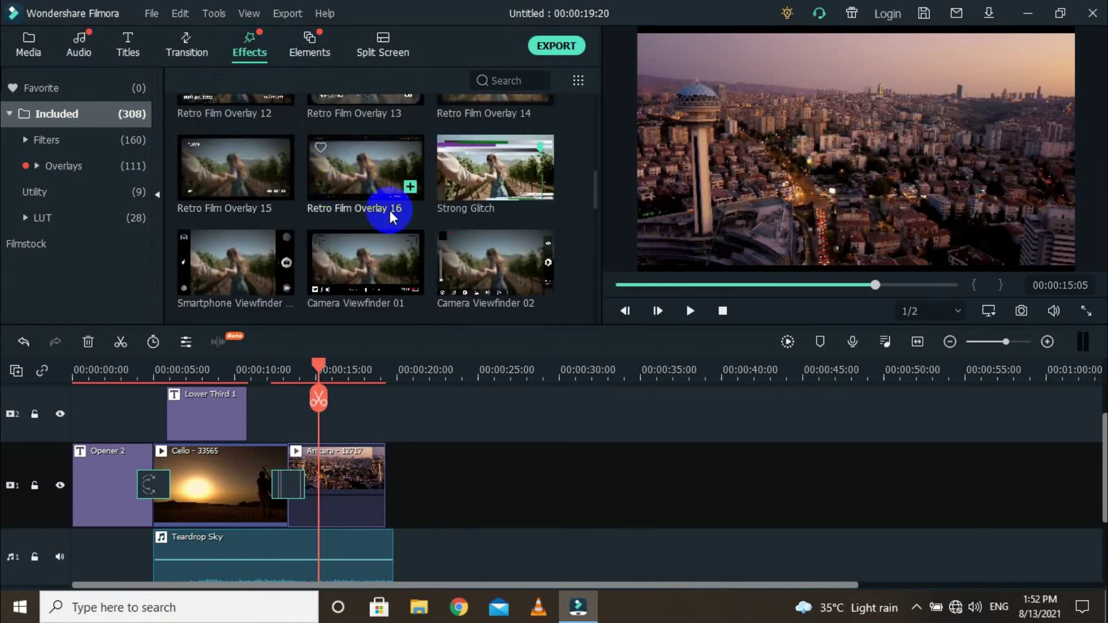
{"action": "left_click", "coordinate": [375, 277]}
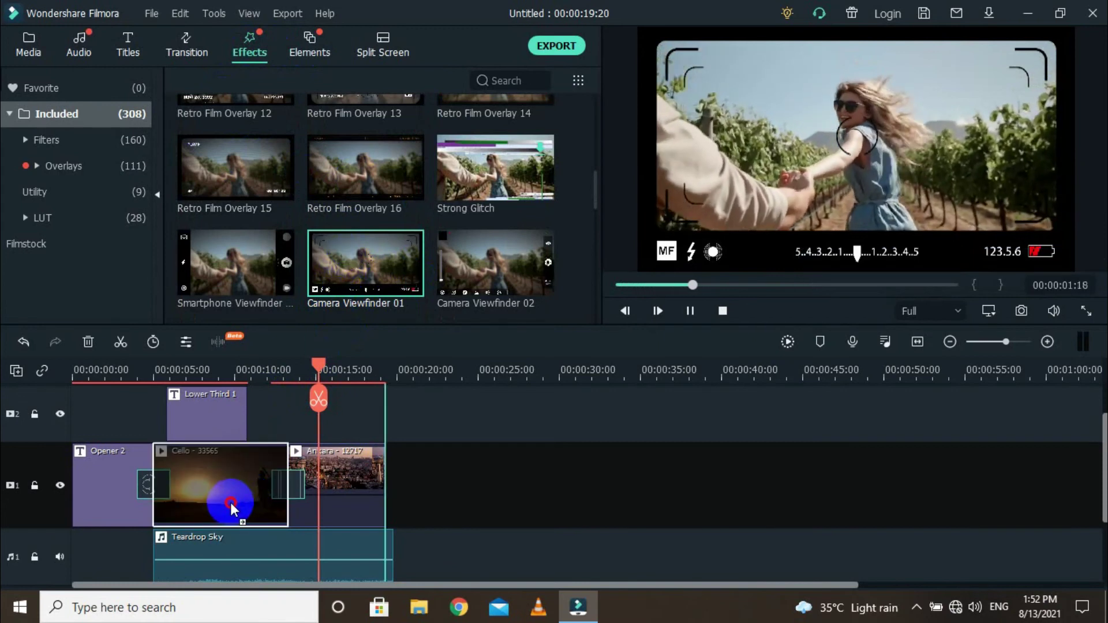
{"action": "left_click", "coordinate": [272, 488]}
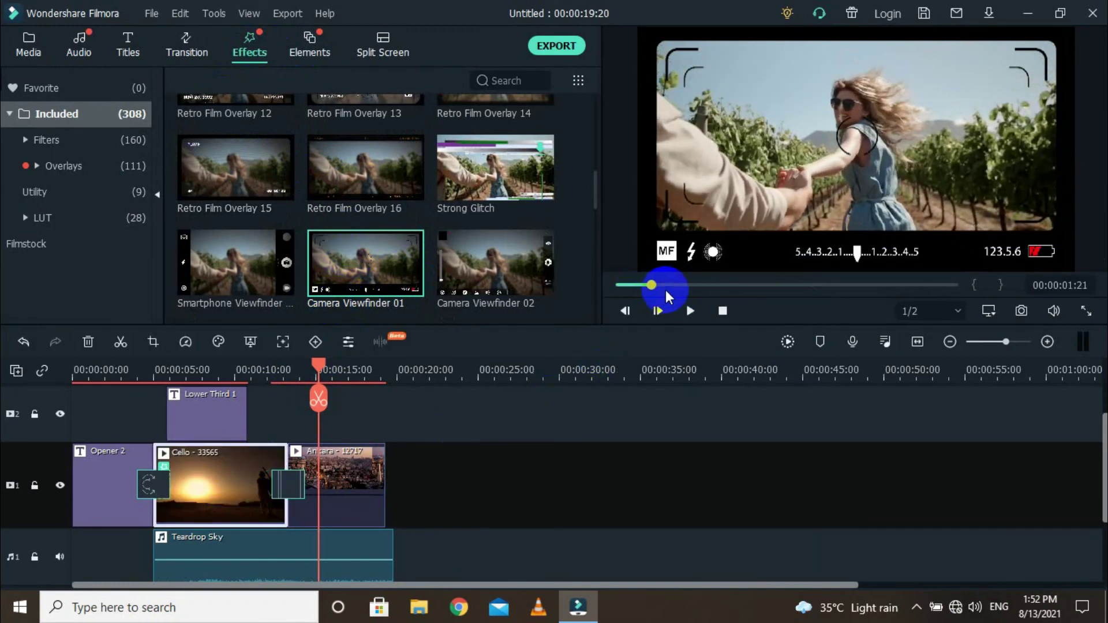
- Play the Cello clip into the Ankara clip to preview the Camera Viewfinder 01 effect
{"action": "left_click", "coordinate": [691, 310]}
{"action": "left_click_drag", "start_coordinate": [330, 368], "coordinate": [191, 404]}
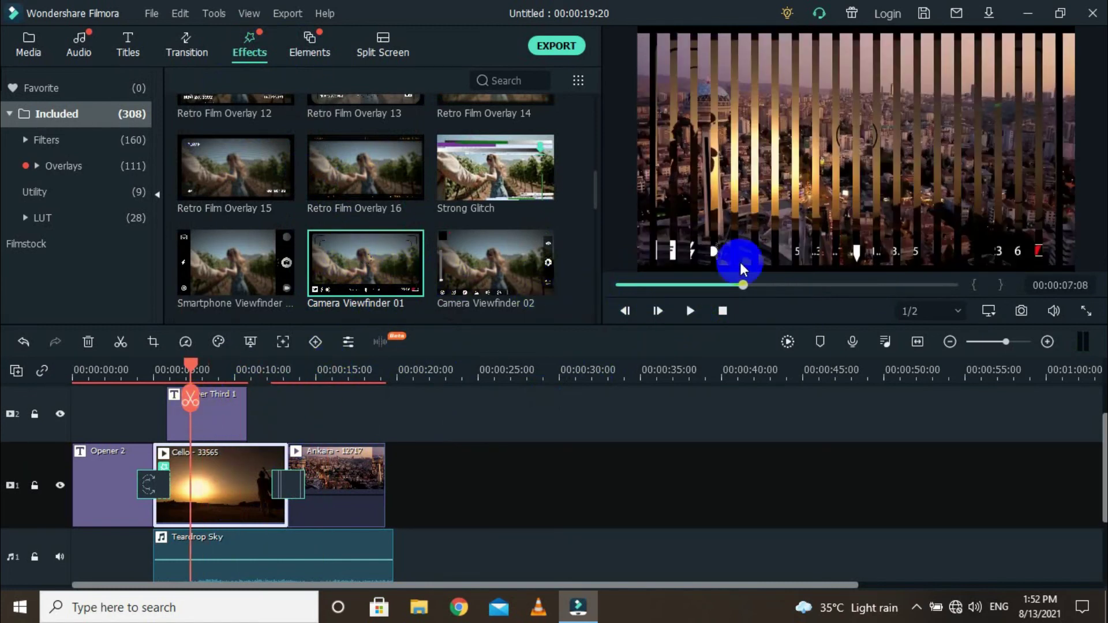
{"action": "left_click", "coordinate": [689, 316]}
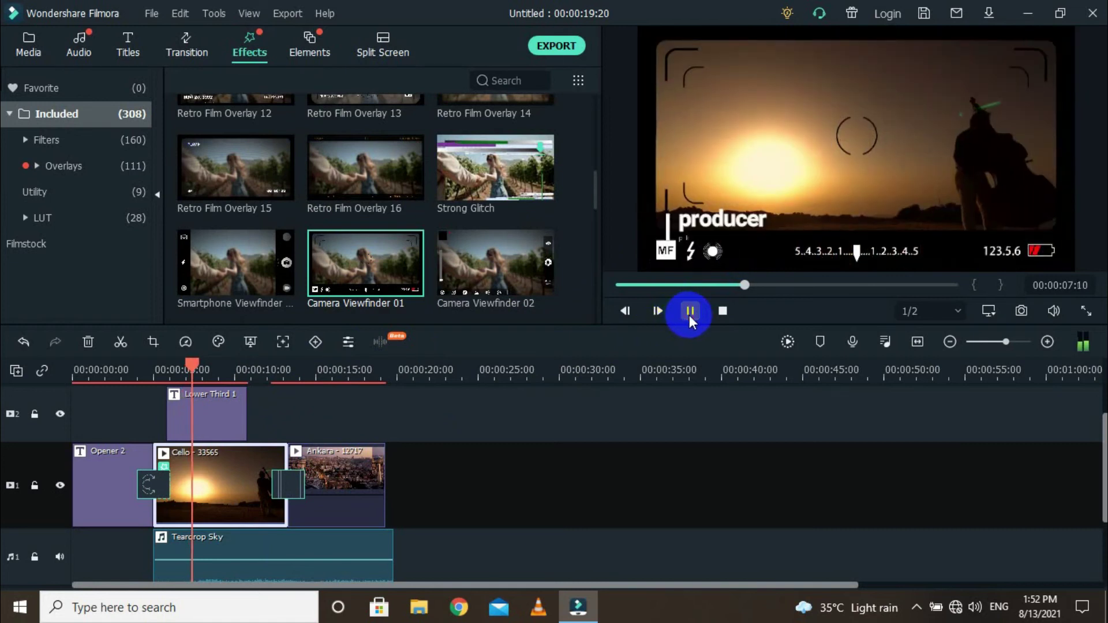
{"action": "left_click", "coordinate": [689, 315]}
- Try the Ash filter on the Cello clip and undo it together with the Camera Viewfinder 01 effect
{"action": "scroll", "coordinate": [409, 269], "scroll_direction": "down", "scroll_amount": 8}
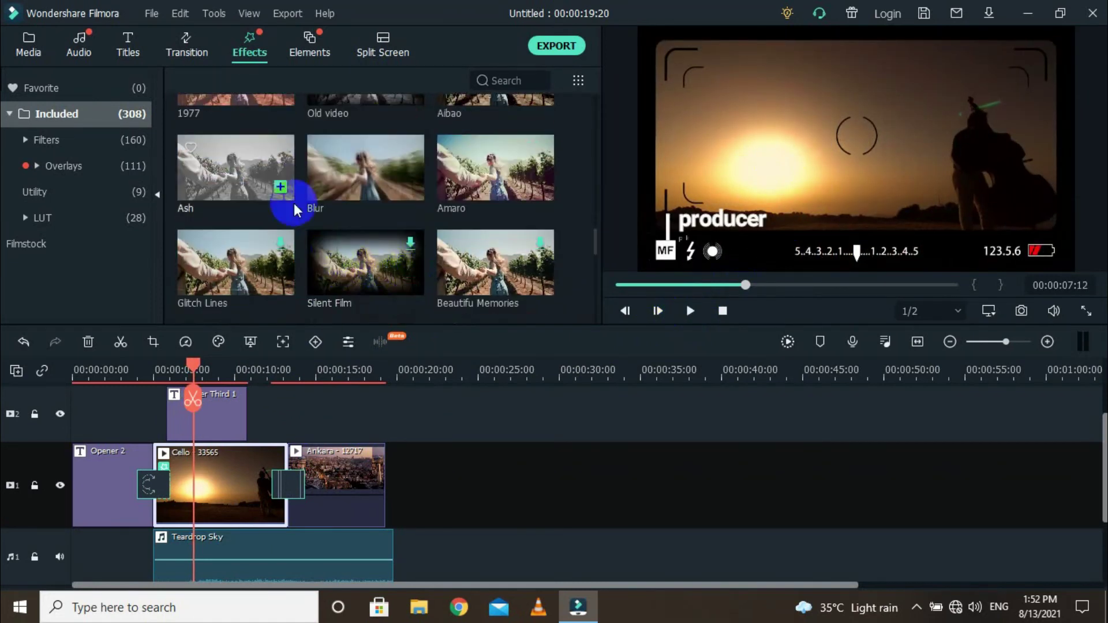
{"action": "left_click_drag", "start_coordinate": [255, 172], "coordinate": [235, 484]}
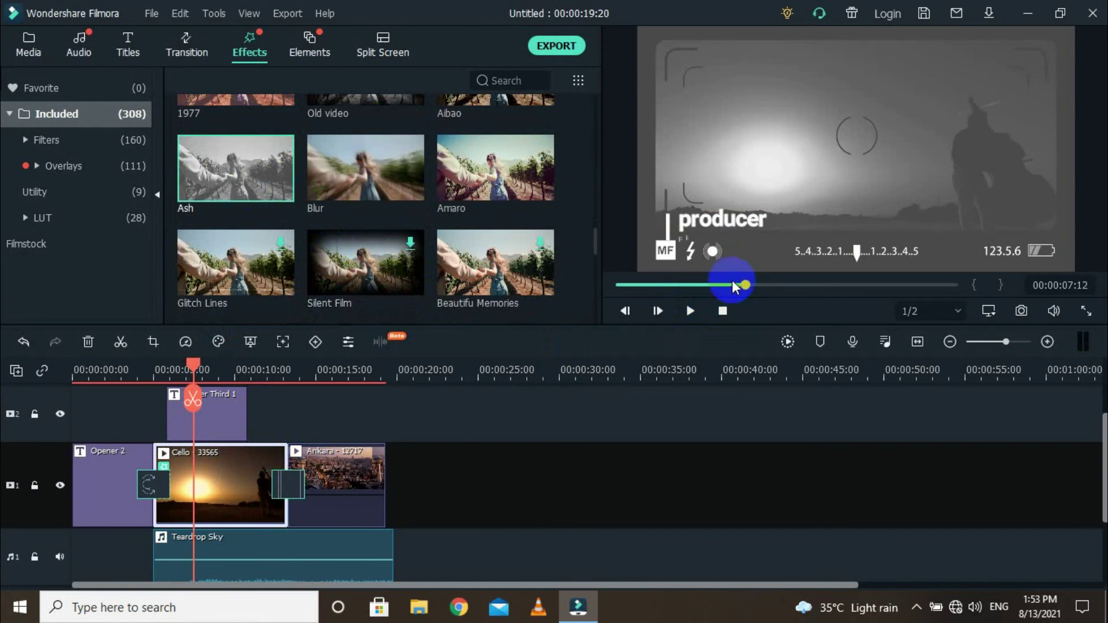
{"action": "key", "text": "ctrl+z"}
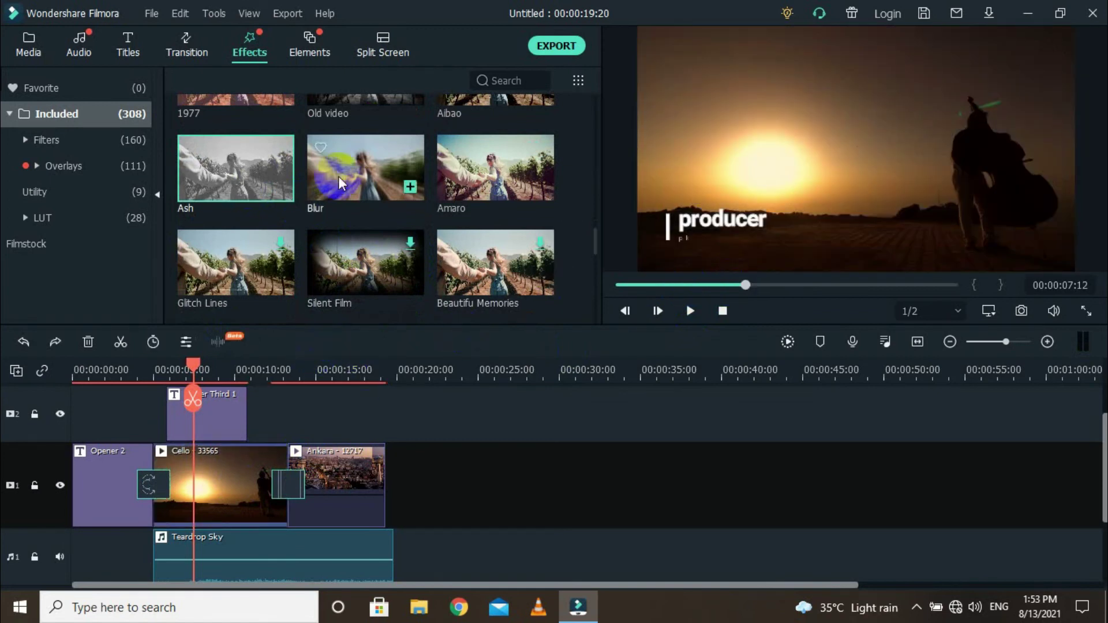
- Add Element Love 2 from the Love elements to video track 2, directly after Lower Third 1
{"action": "left_click", "coordinate": [301, 46]}
{"action": "left_click", "coordinate": [39, 141]}
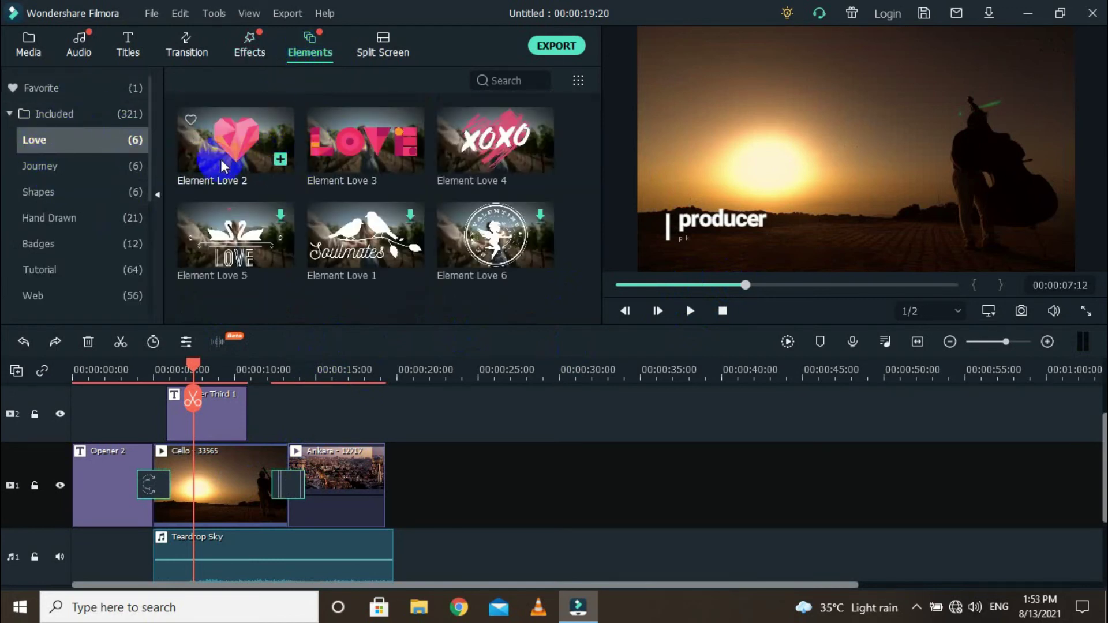
{"action": "left_click_drag", "start_coordinate": [207, 155], "coordinate": [280, 404]}
- Preview the heart element, shrink it, and place it in the upper-left corner of the video frame
{"action": "left_click_drag", "start_coordinate": [192, 362], "coordinate": [272, 379]}
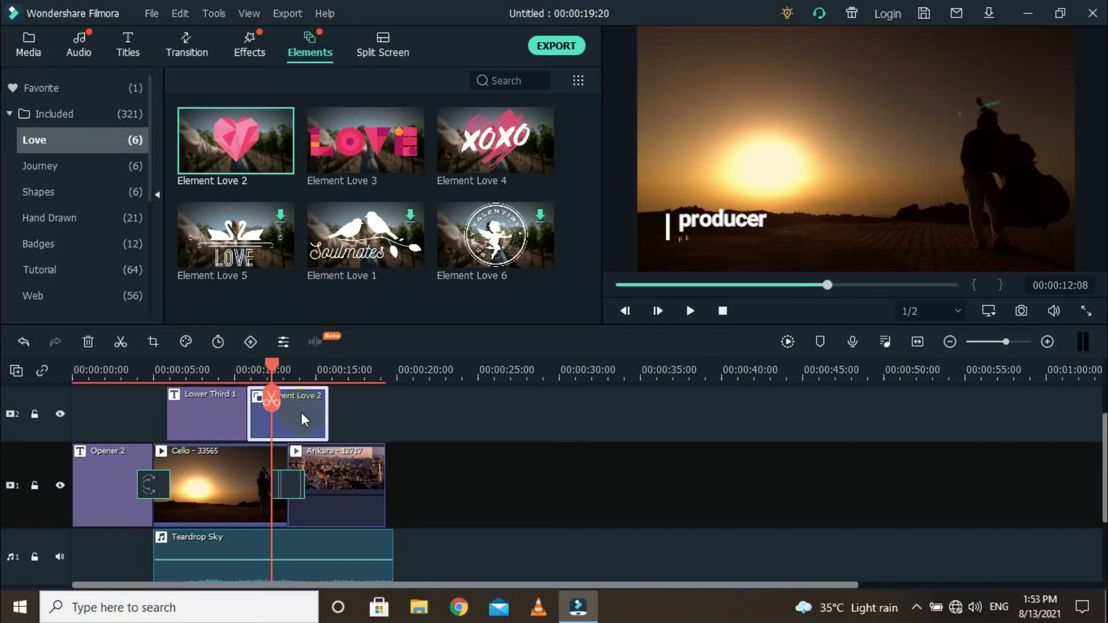
{"action": "key", "text": "space"}
{"action": "key", "text": "space"}
{"action": "left_click", "coordinate": [802, 162]}
{"action": "left_click_drag", "start_coordinate": [731, 26], "coordinate": [989, 216]}
{"action": "left_click_drag", "start_coordinate": [946, 246], "coordinate": [653, 58]}
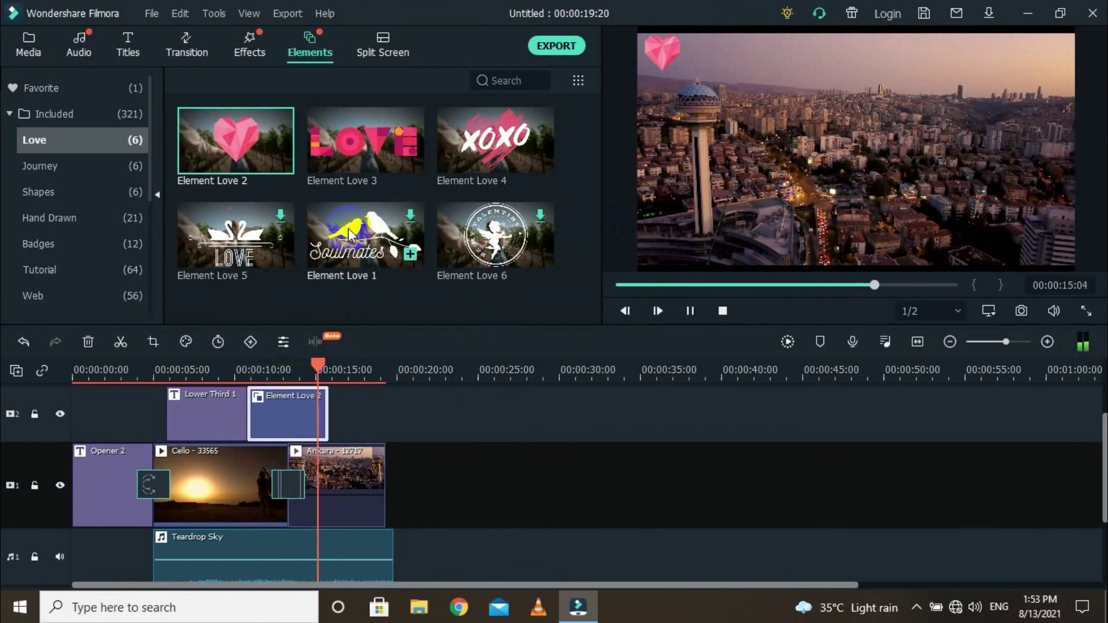
- Browse the Journey, Shapes and Hand Drawn element categories and the split screen layouts
{"action": "left_click", "coordinate": [31, 168]}
{"action": "left_click", "coordinate": [37, 193]}
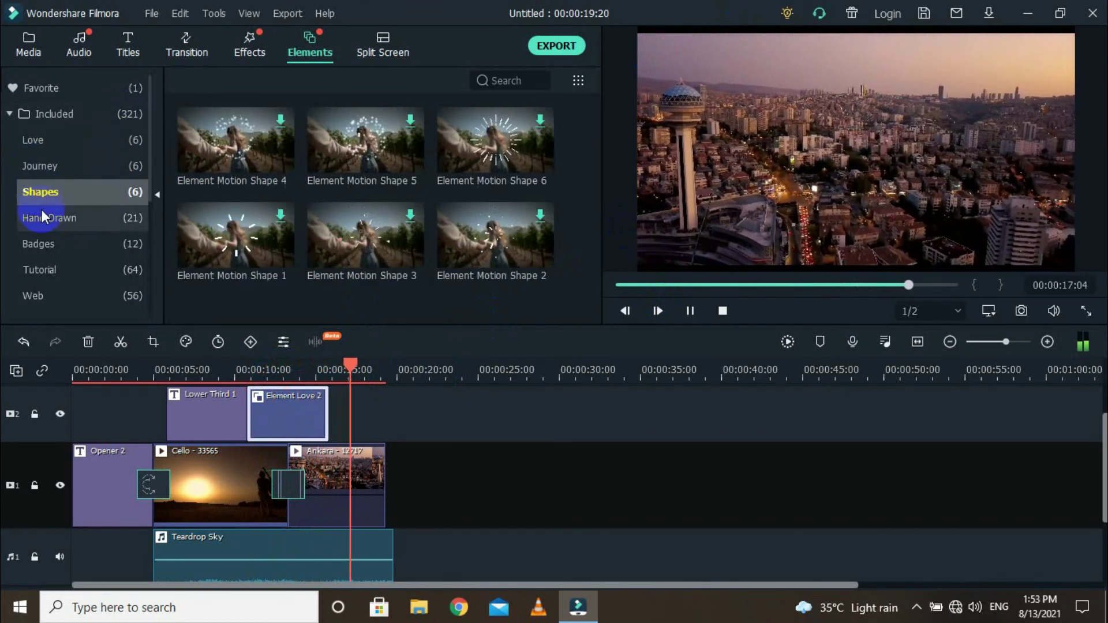
{"action": "left_click", "coordinate": [41, 213]}
{"action": "left_click", "coordinate": [369, 46]}
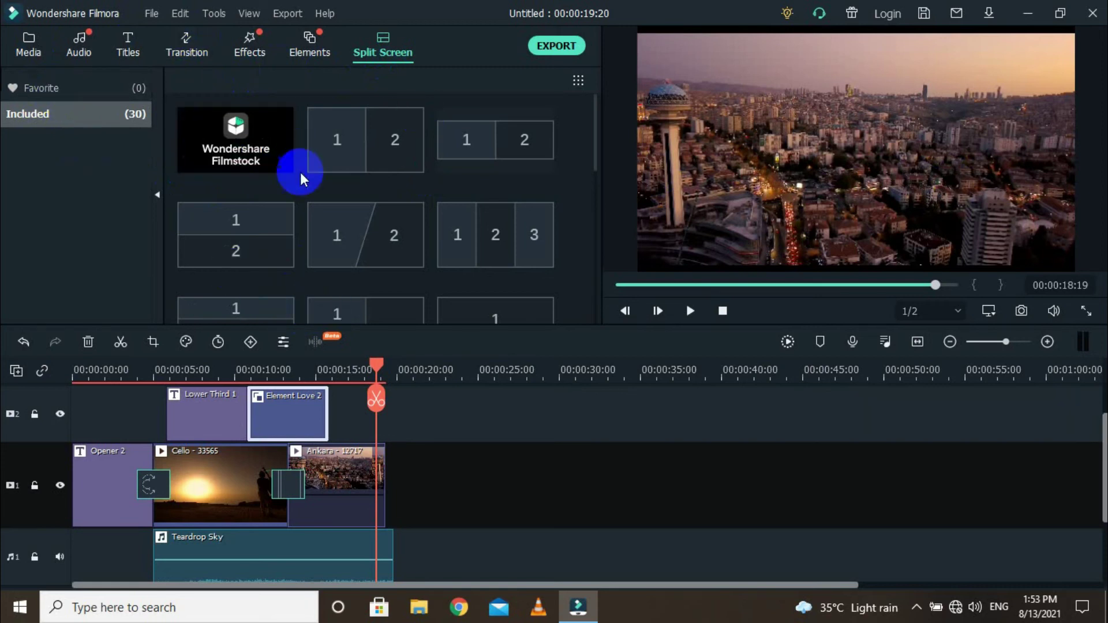
{"action": "scroll", "coordinate": [404, 314], "scroll_direction": "down", "scroll_amount": 9}
{"action": "scroll", "coordinate": [347, 399], "scroll_direction": "down", "scroll_amount": 1}
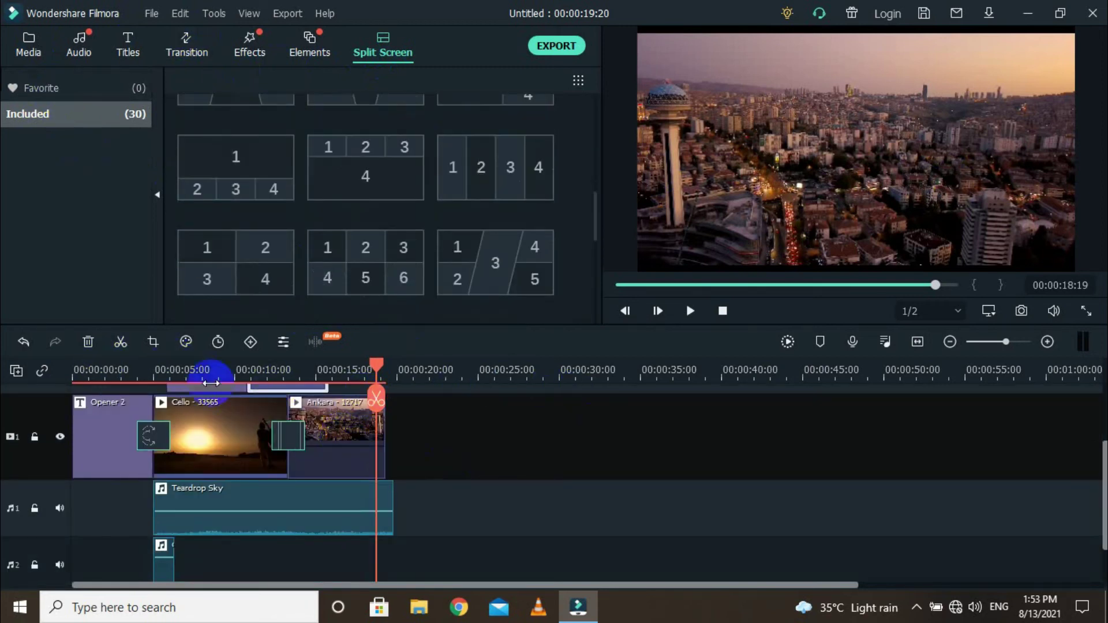
- Play the opening into the Cello clip and set that clip's playback speed to fast 2x
{"action": "left_click_drag", "start_coordinate": [377, 367], "coordinate": [106, 435]}
{"action": "left_click", "coordinate": [691, 311]}
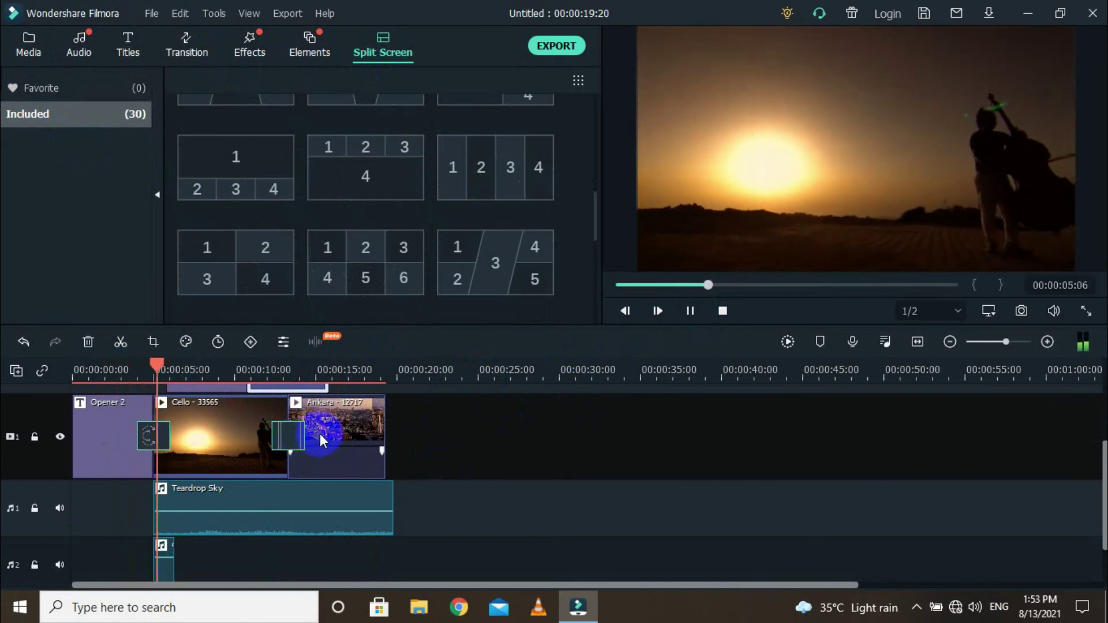
{"action": "left_click", "coordinate": [230, 434]}
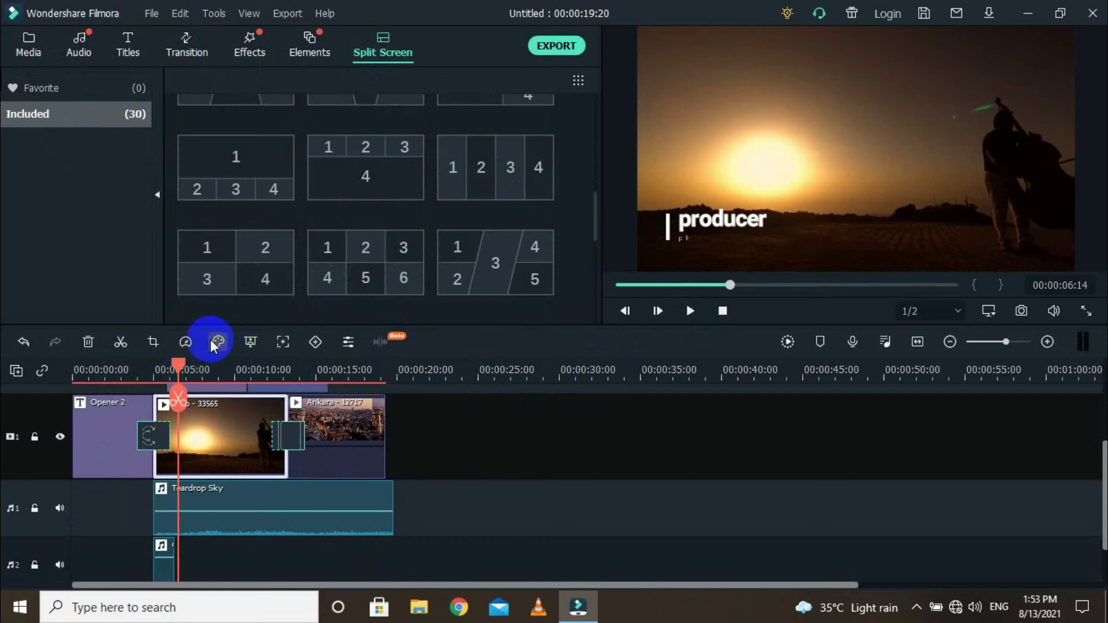
{"action": "left_click", "coordinate": [181, 346]}
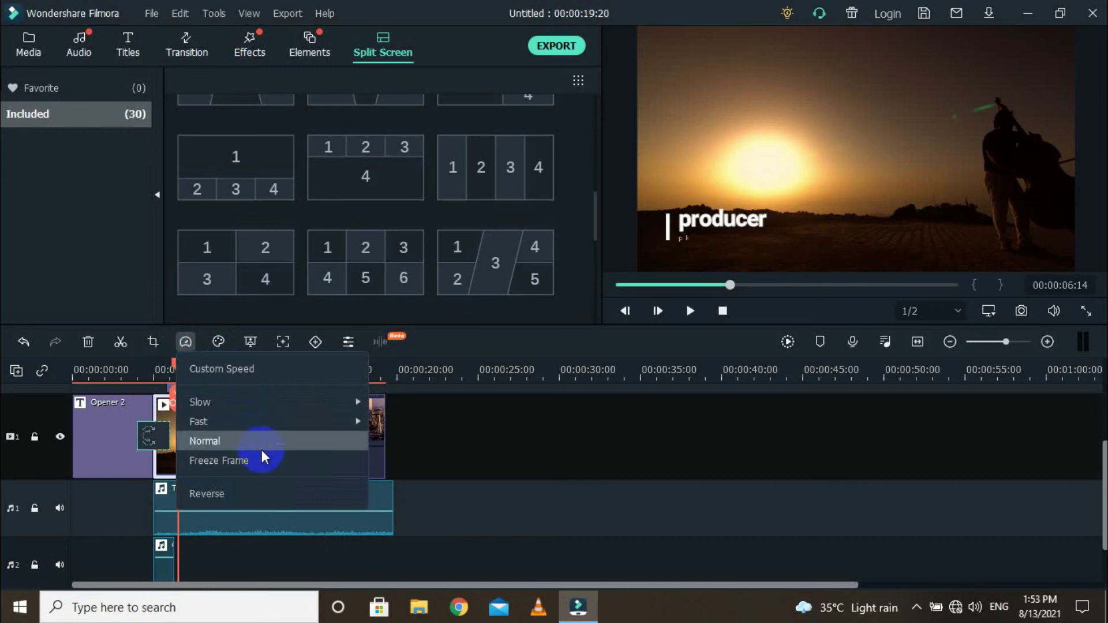
{"action": "mouse_move", "coordinate": [267, 399]}
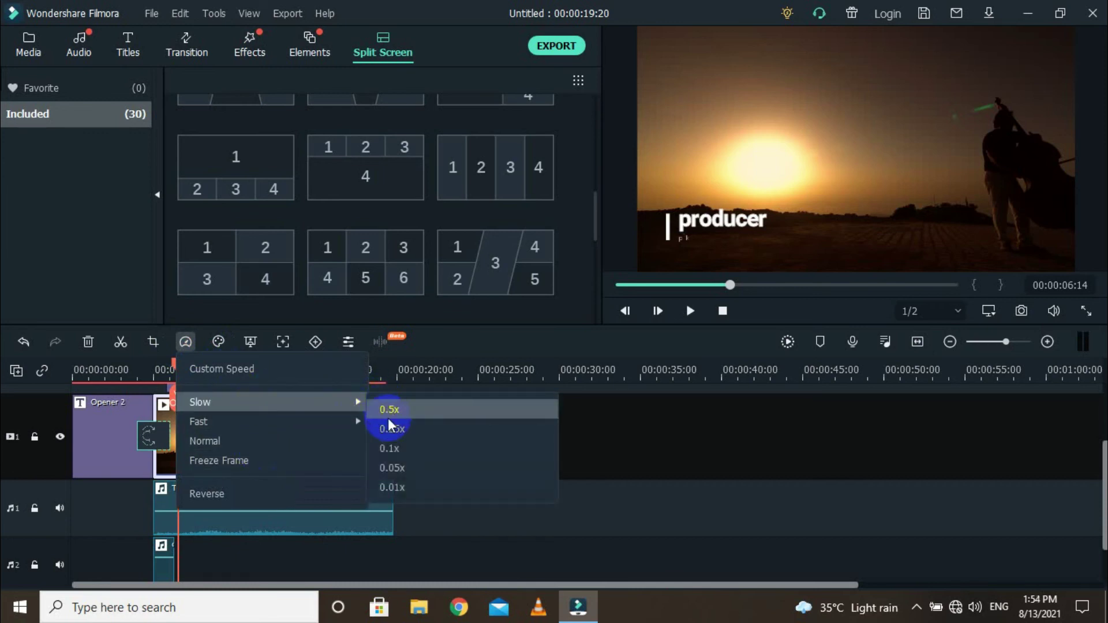
{"action": "mouse_move", "coordinate": [344, 427]}
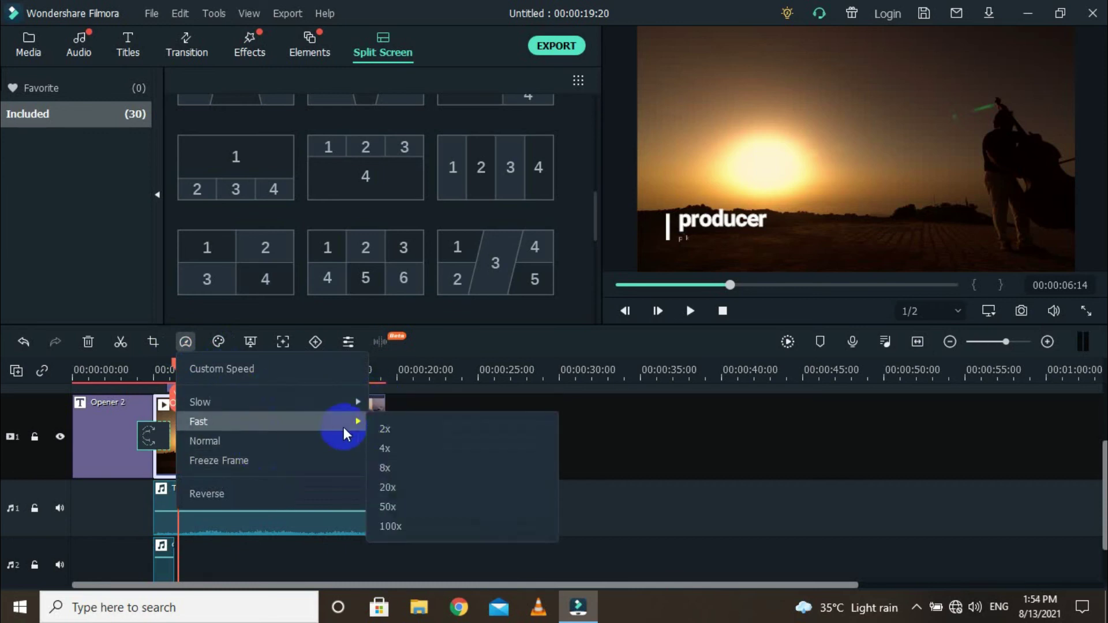
{"action": "left_click", "coordinate": [382, 439]}
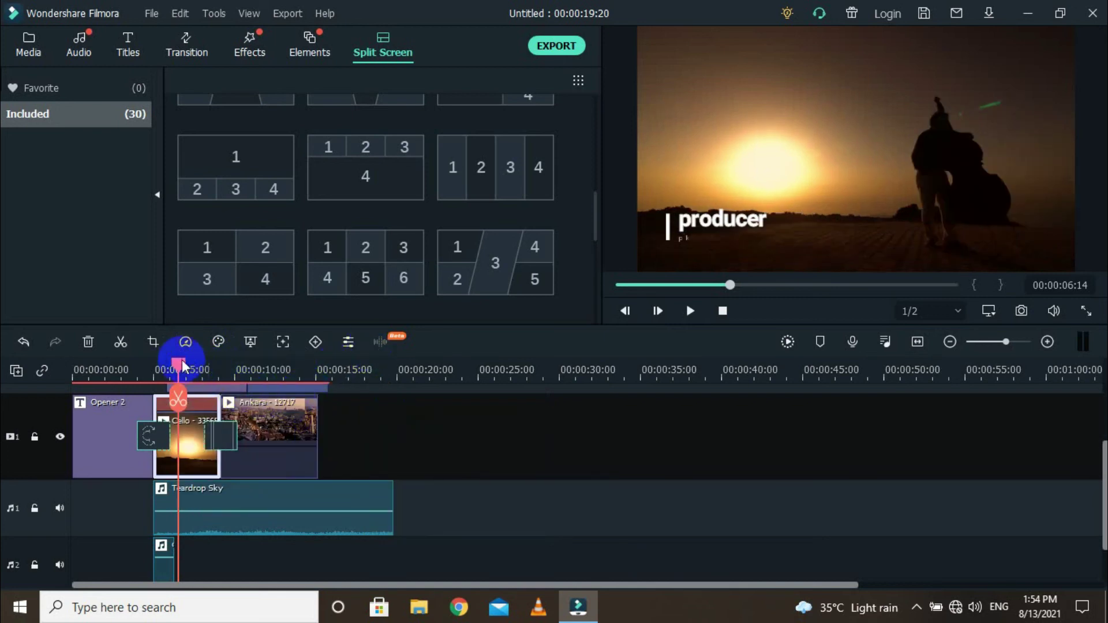
- Play from about 00:00:04:18 to preview the sped-up Cello clip
{"action": "left_click_drag", "start_coordinate": [174, 365], "coordinate": [149, 372]}
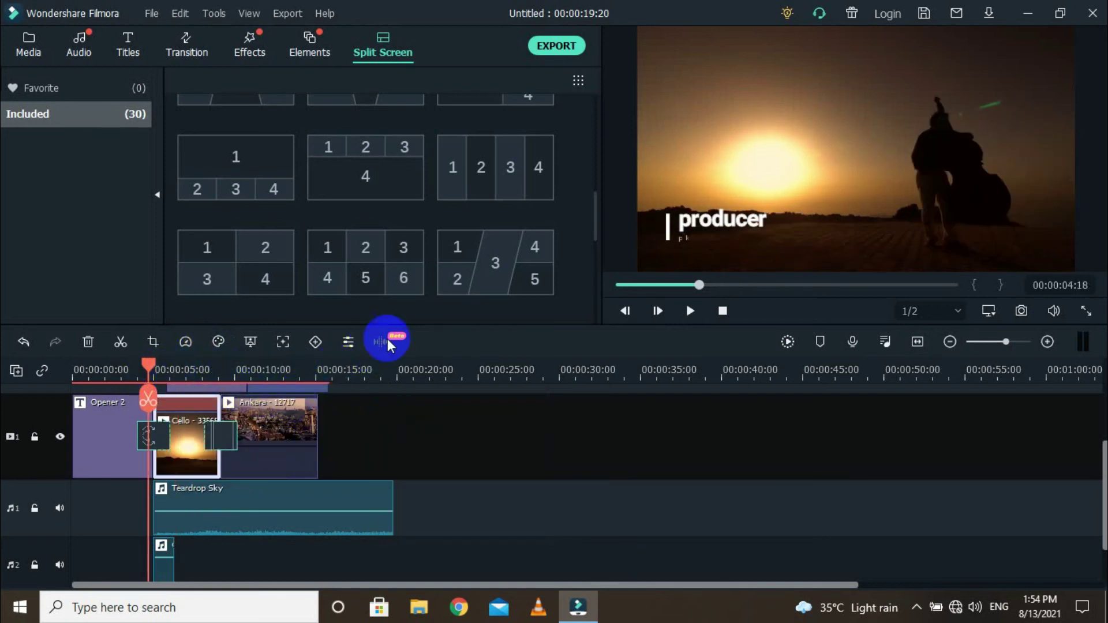
{"action": "left_click", "coordinate": [693, 311]}
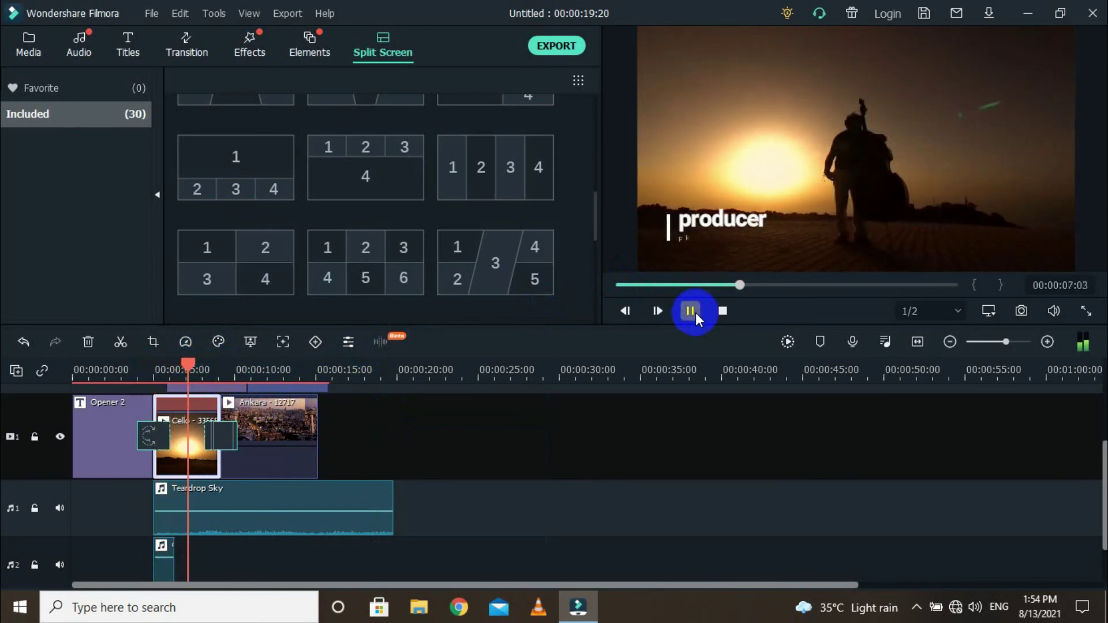
{"action": "left_click", "coordinate": [676, 312]}
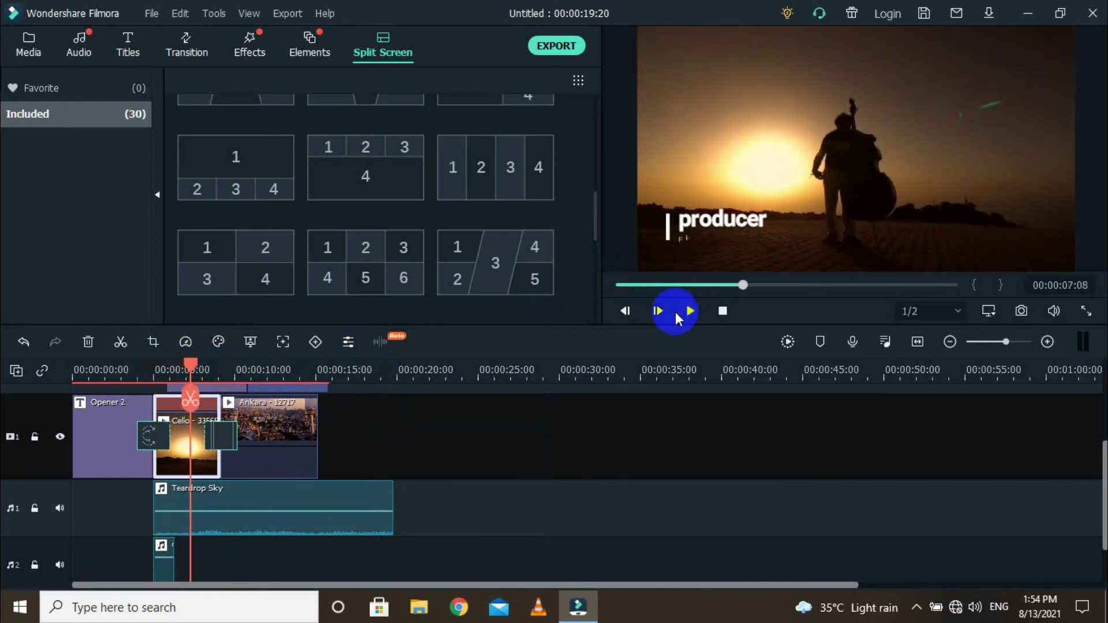
- Reverse the Cello clip without creating a proxy file, and play the reversed footage
{"action": "left_click", "coordinate": [187, 343]}
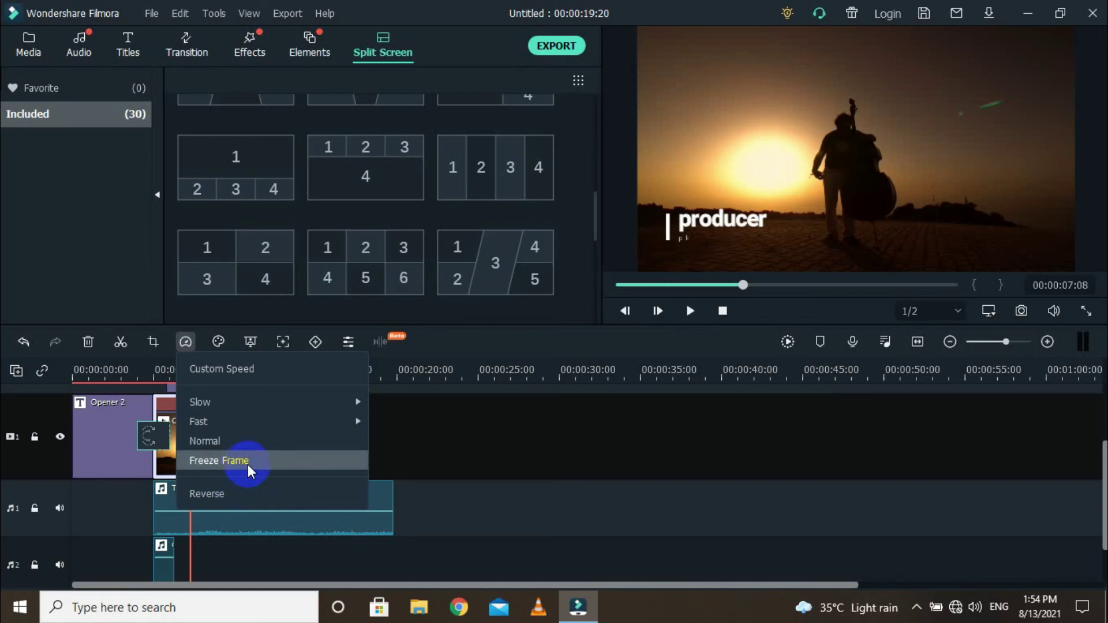
{"action": "left_click", "coordinate": [224, 497]}
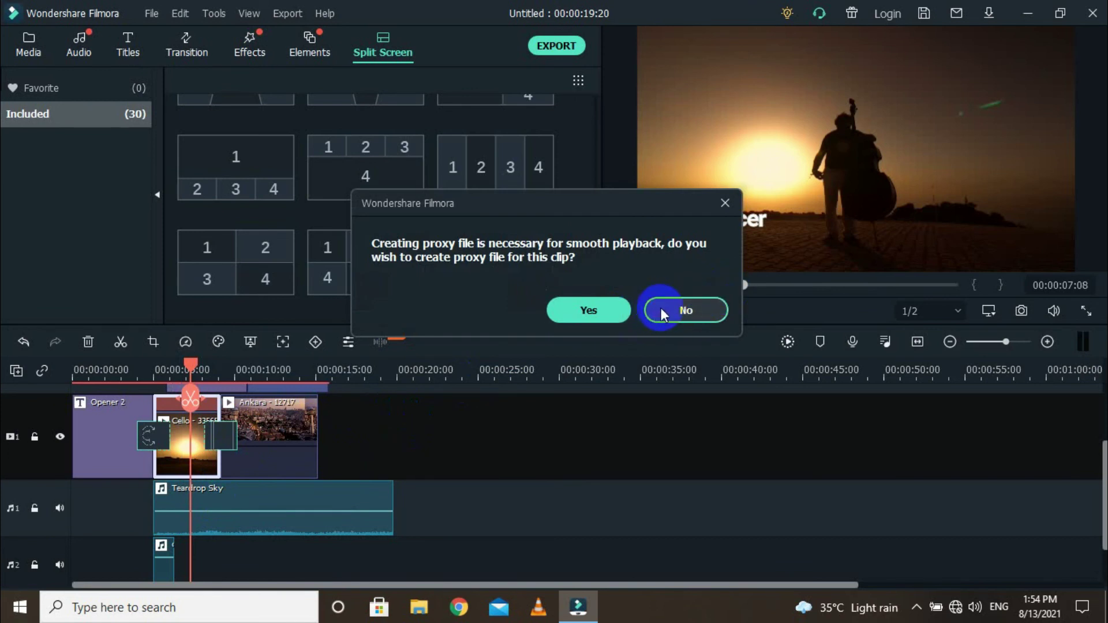
{"action": "left_click", "coordinate": [686, 313]}
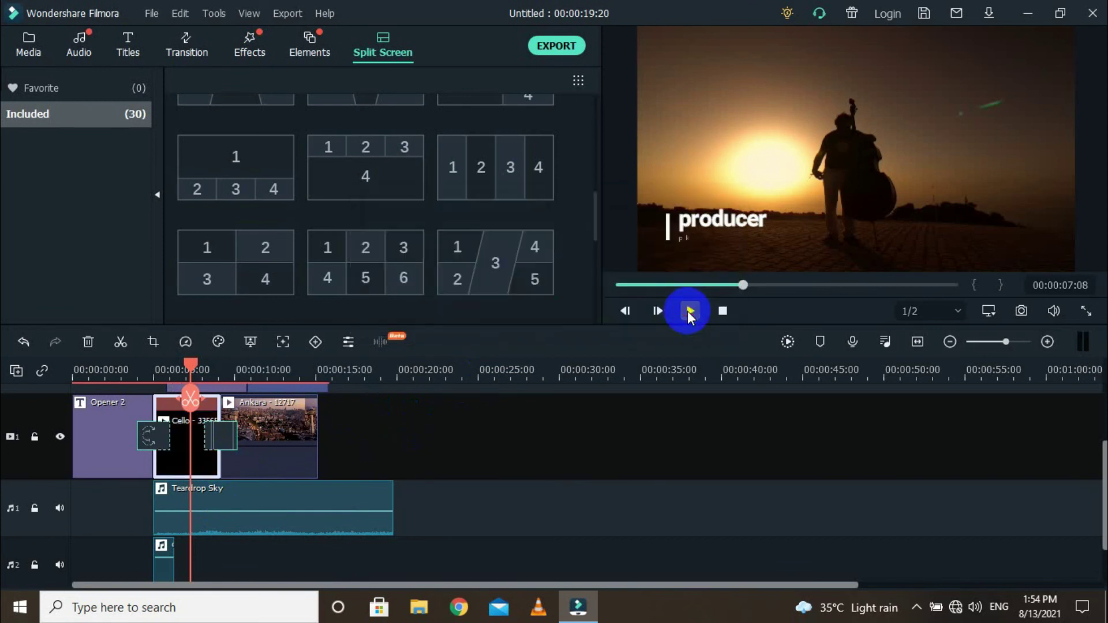
{"action": "left_click", "coordinate": [689, 312]}
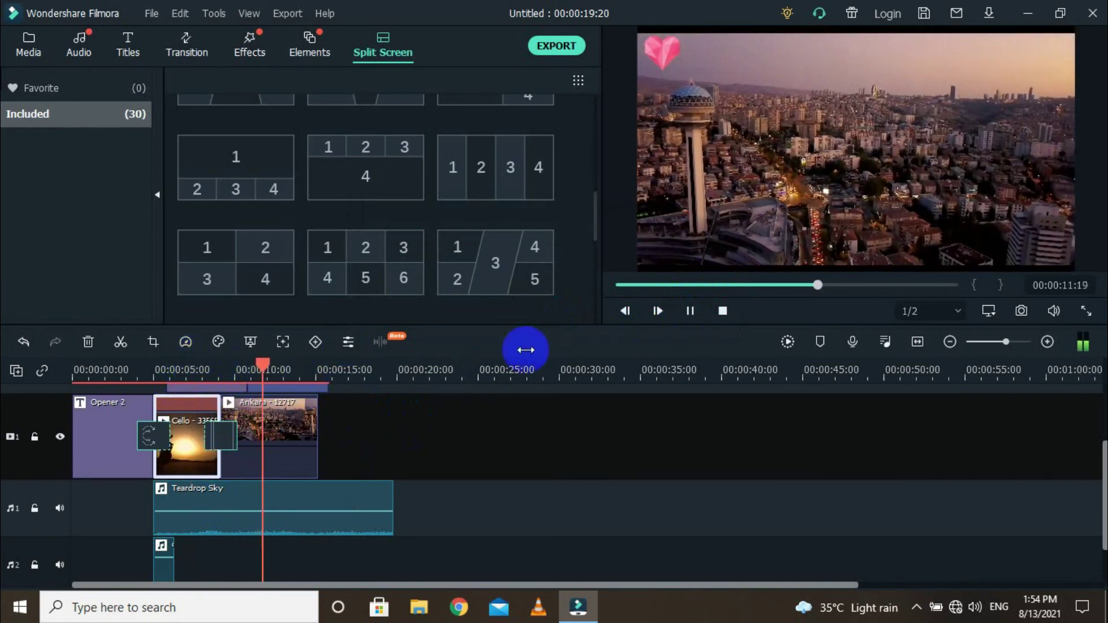
{"action": "left_click", "coordinate": [689, 311]}
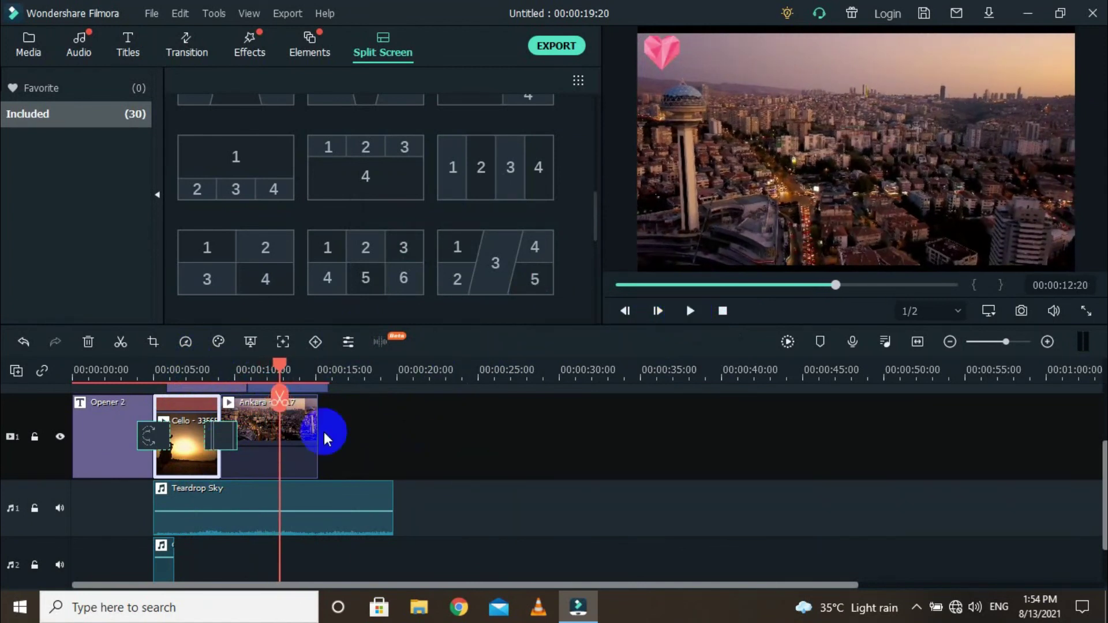
- Split the Teardrop Sky music at 00:00:15:08, just past the Ankara clip's end, and delete the remainder
{"action": "left_click_drag", "start_coordinate": [279, 365], "coordinate": [322, 467]}
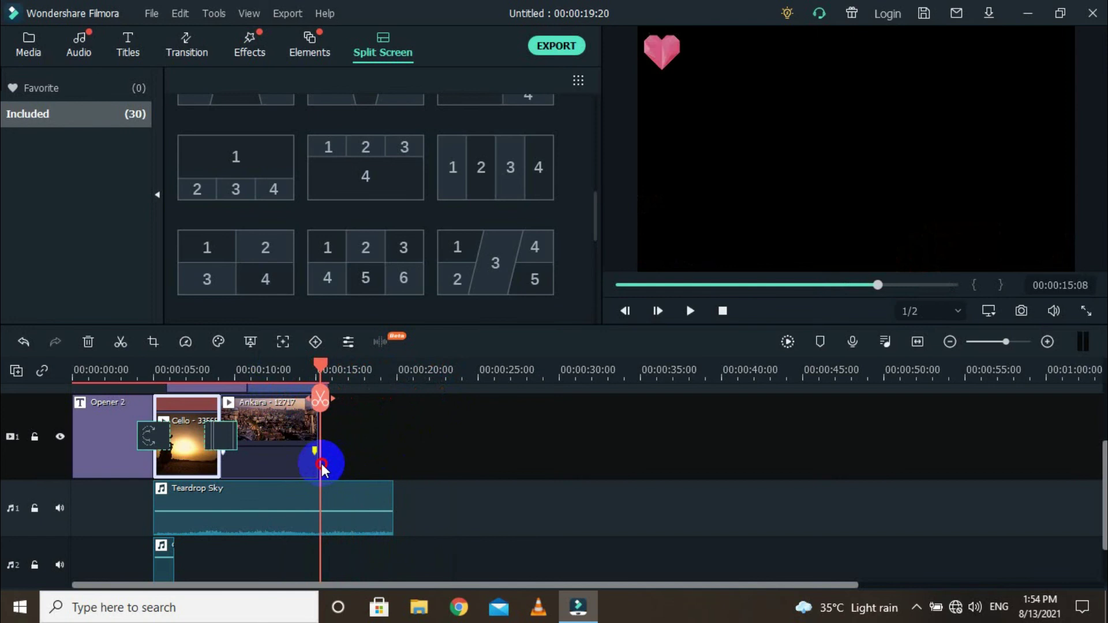
{"action": "left_click", "coordinate": [120, 341]}
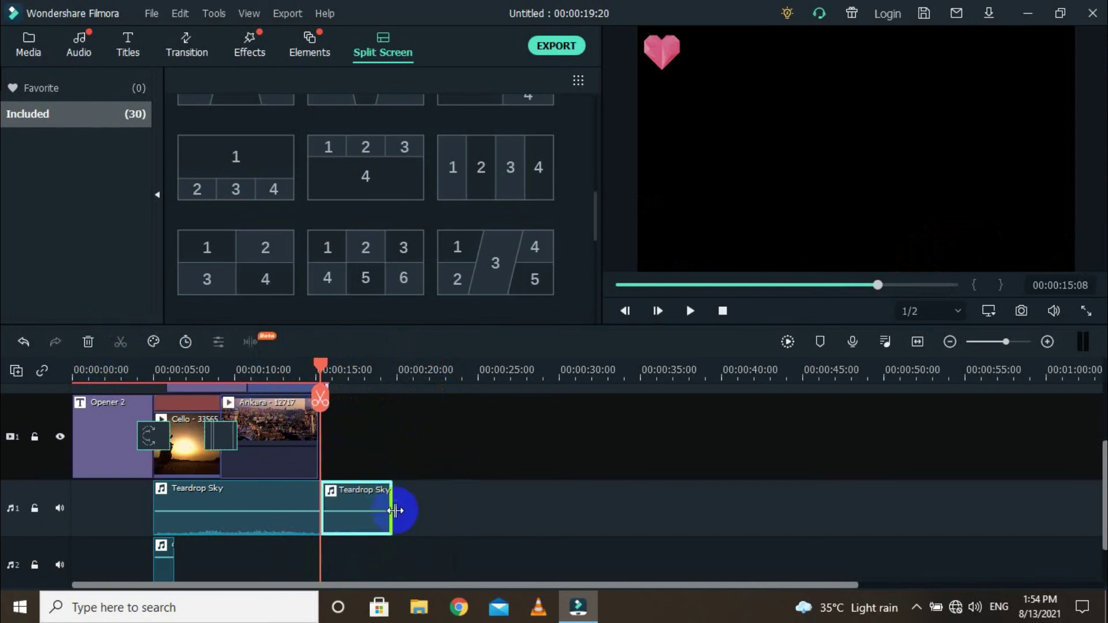
{"action": "key", "text": "Delete"}
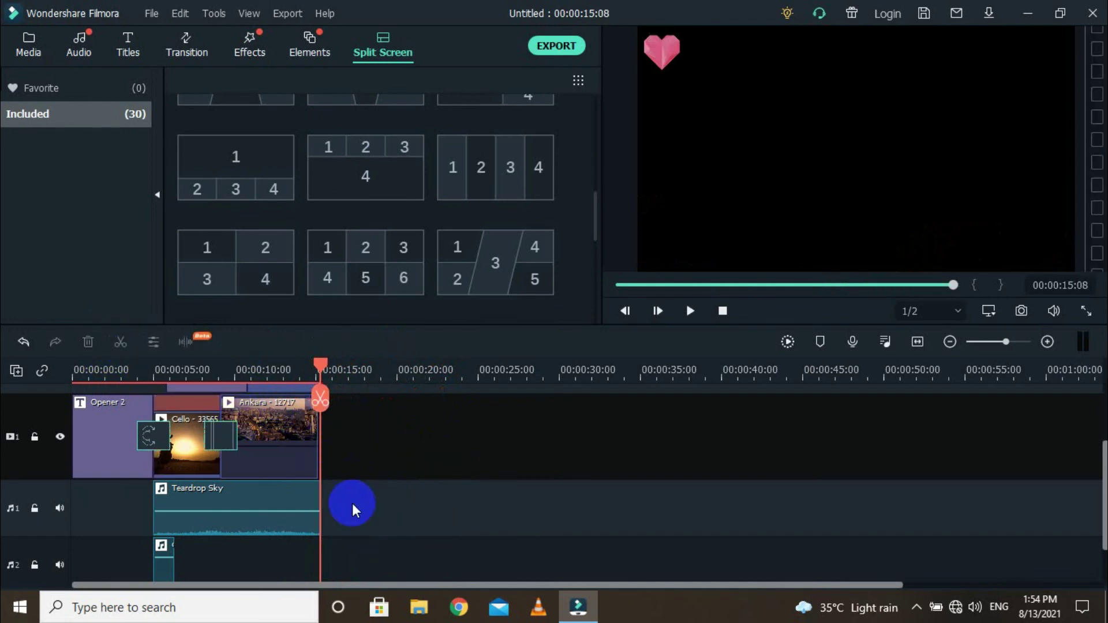
- Browse the End Credits titles, add Credit 10 after the Ankara clip at 00:00:15:08, and open it for text editing
{"action": "left_click", "coordinate": [127, 43]}
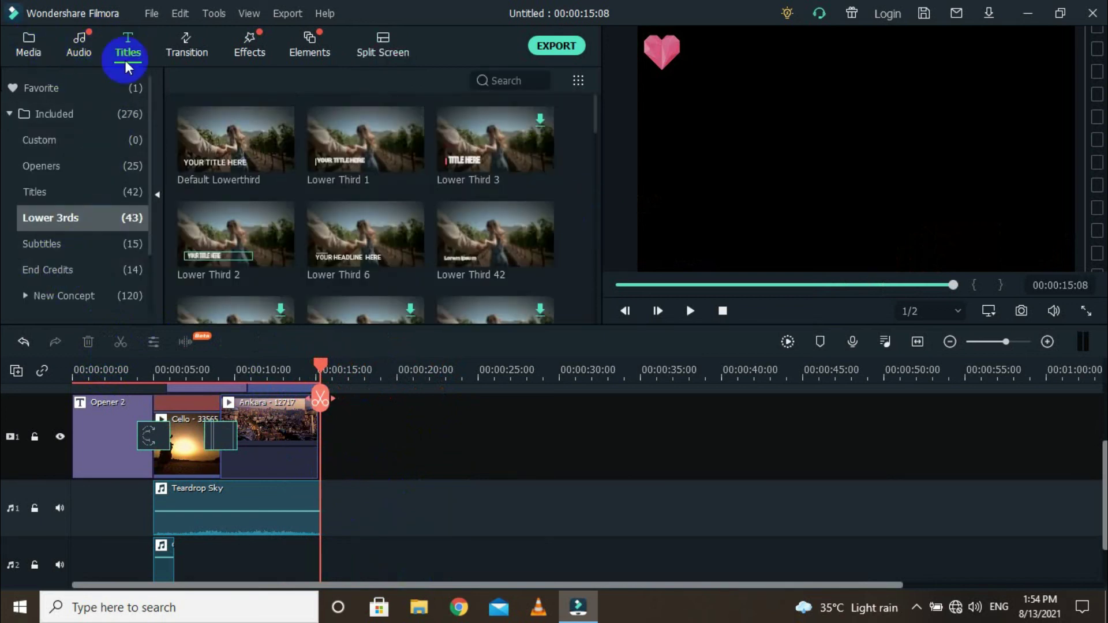
{"action": "left_click", "coordinate": [58, 271]}
{"action": "scroll", "coordinate": [230, 219], "scroll_direction": "down", "scroll_amount": 5}
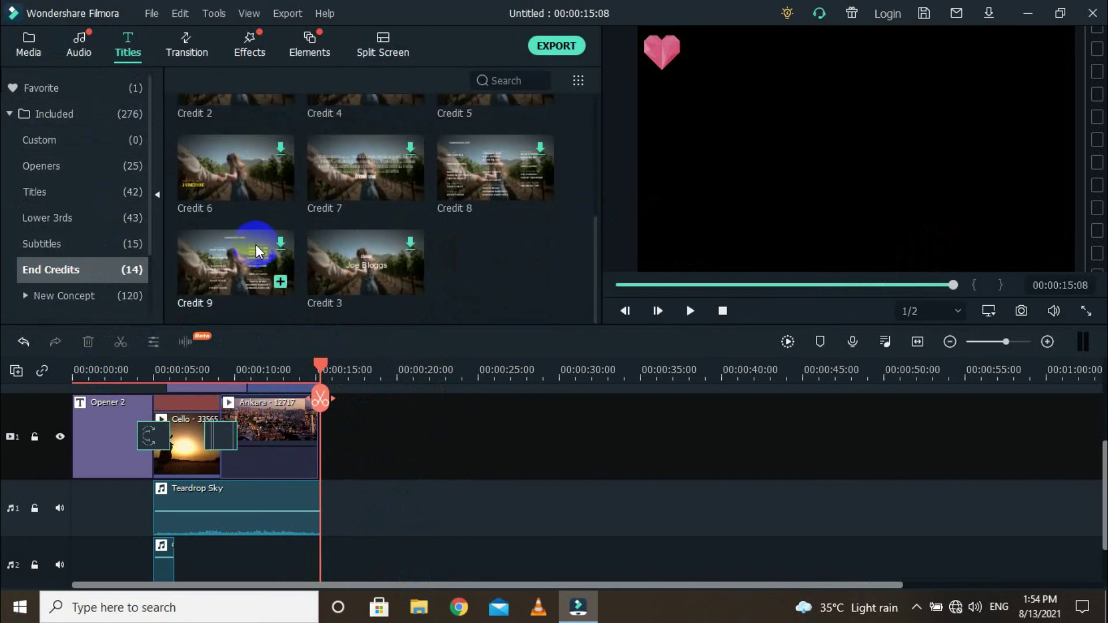
{"action": "scroll", "coordinate": [404, 159], "scroll_direction": "up", "scroll_amount": 5}
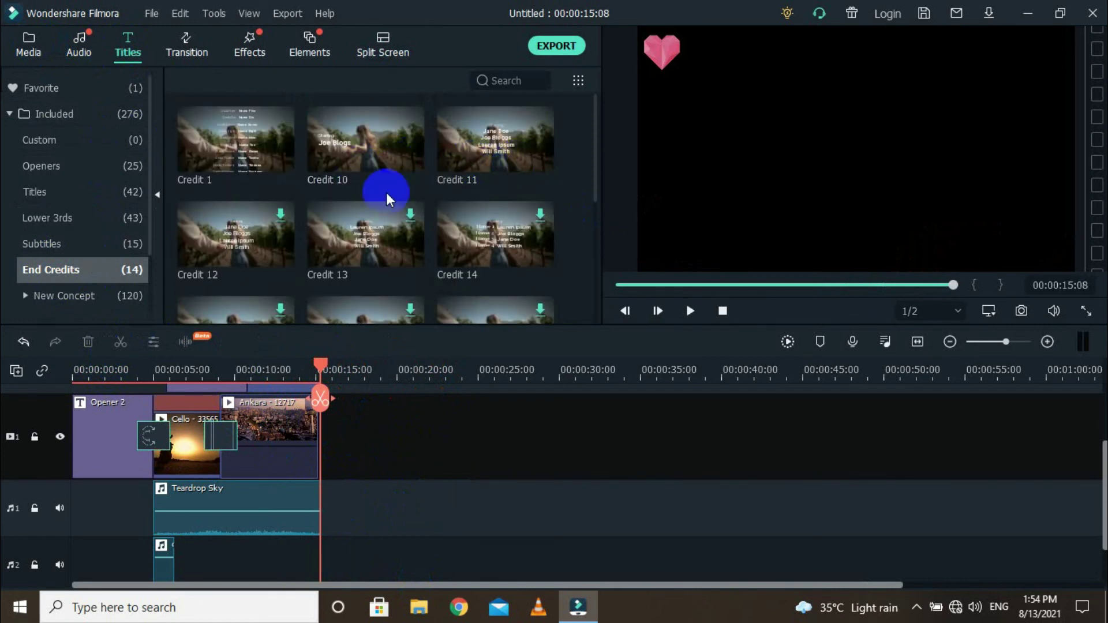
{"action": "left_click", "coordinate": [354, 151]}
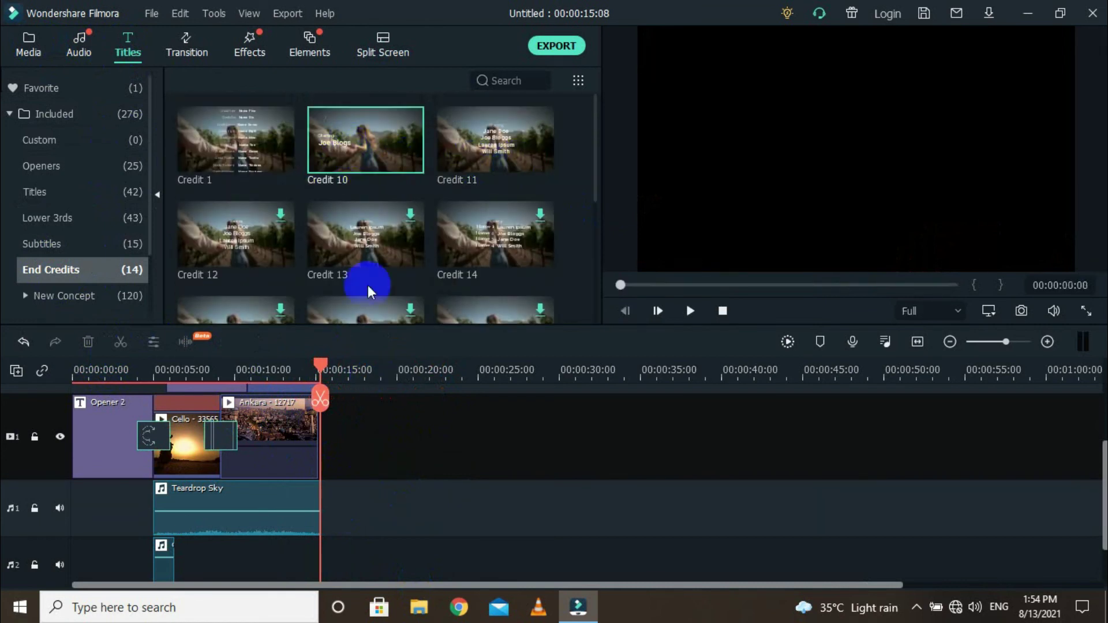
{"action": "scroll", "coordinate": [482, 230], "scroll_direction": "down", "scroll_amount": 5}
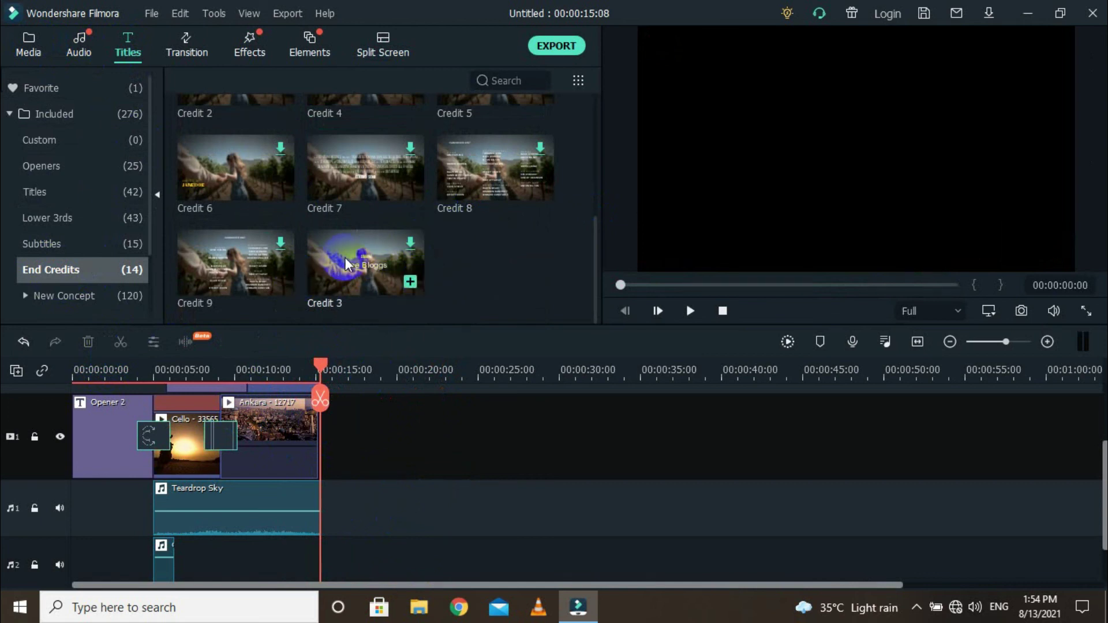
{"action": "scroll", "coordinate": [389, 238], "scroll_direction": "up", "scroll_amount": 5}
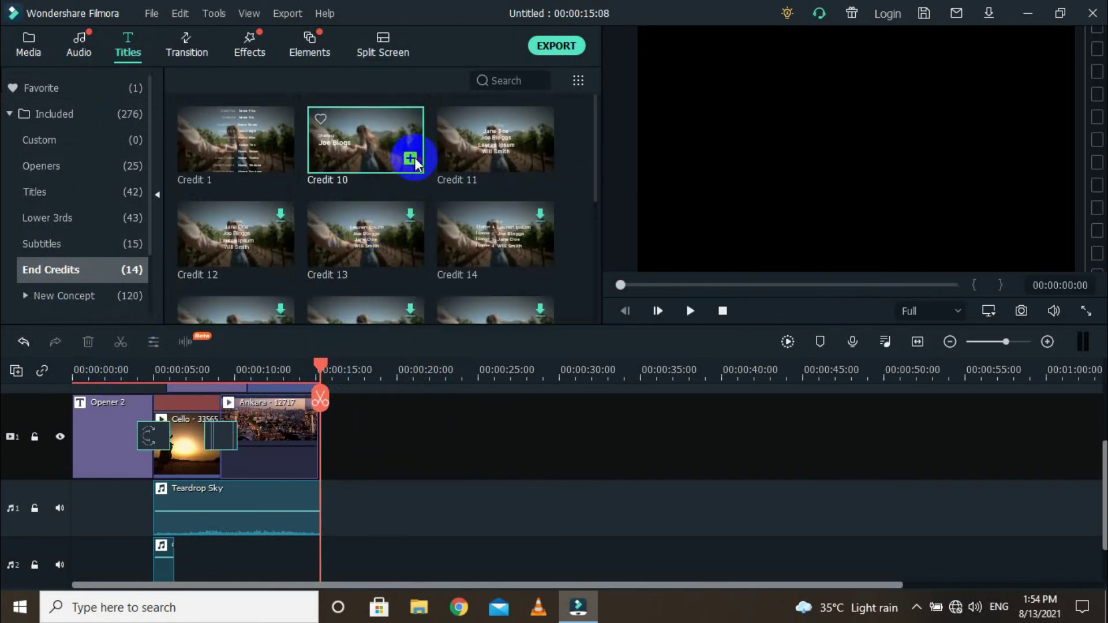
{"action": "left_click", "coordinate": [411, 158]}
{"action": "double_click", "coordinate": [372, 431]}
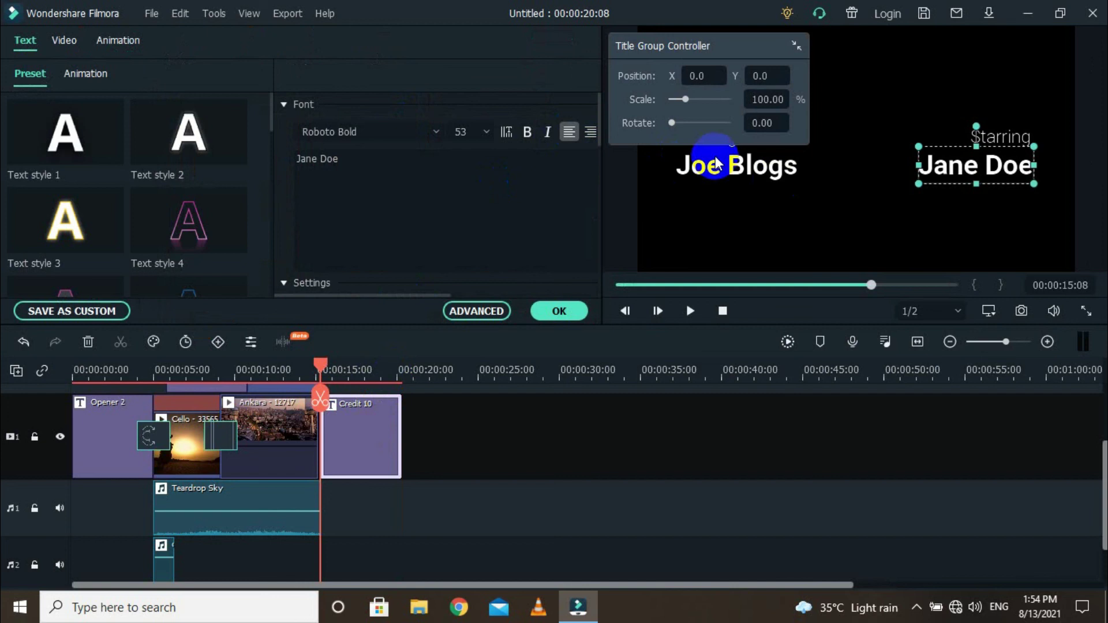
- Replace both placeholder names under "Starring" in the Credit 10 title with the performers' names and apply the text changes
{"action": "left_click", "coordinate": [356, 168]}
{"action": "left_click_drag", "start_coordinate": [375, 170], "coordinate": [265, 143]}
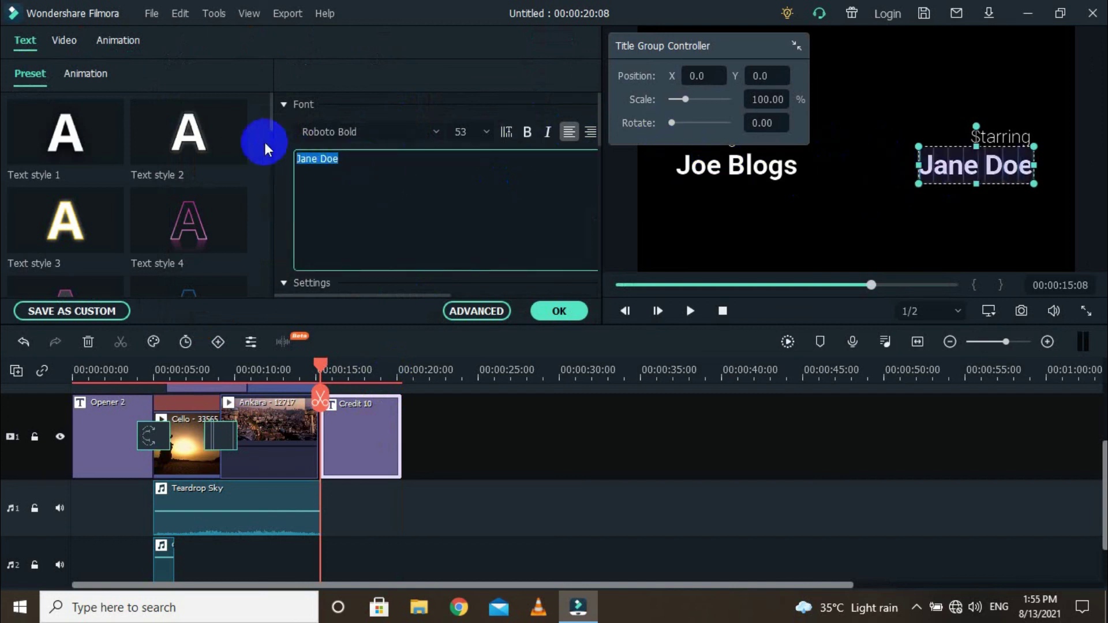
{"action": "type", "text": "khan"}
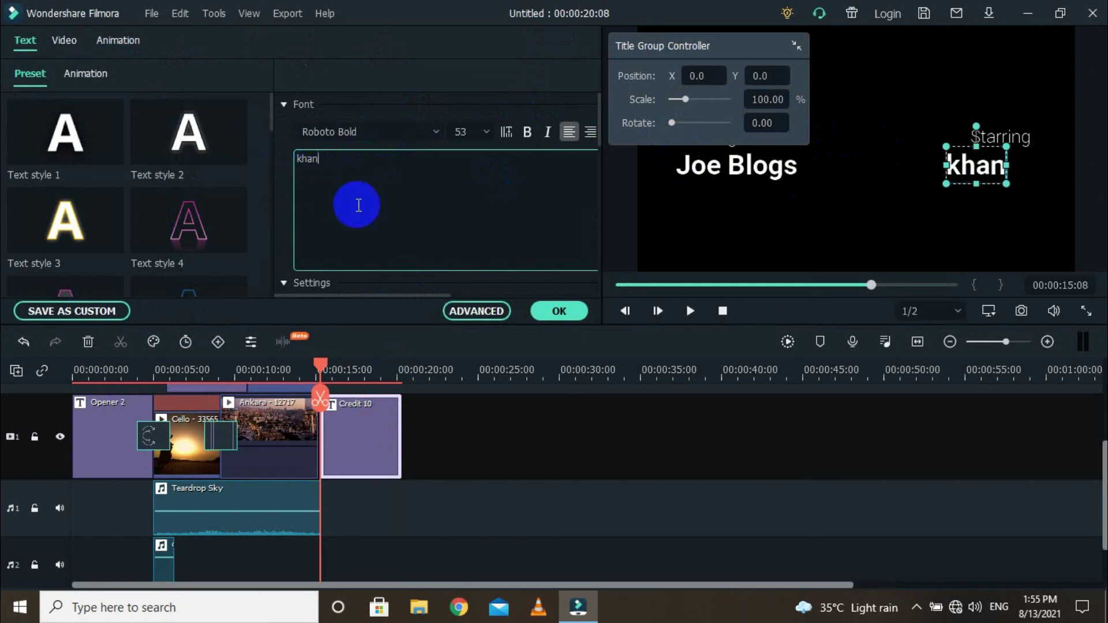
{"action": "left_click", "coordinate": [749, 173]}
{"action": "left_click_drag", "start_coordinate": [771, 42], "coordinate": [512, 10]}
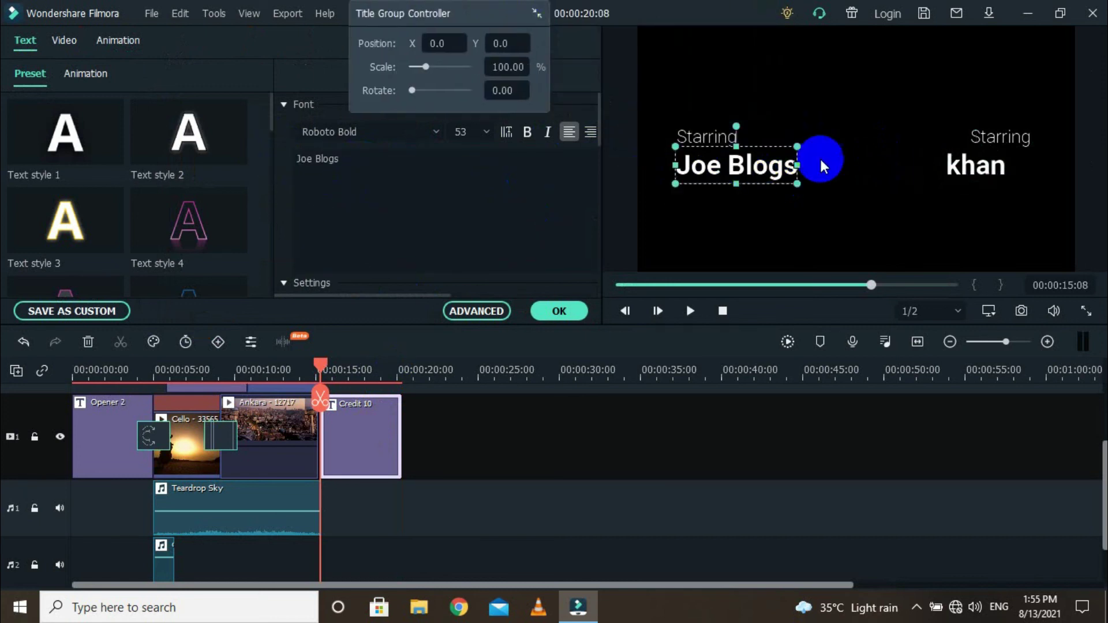
{"action": "left_click", "coordinate": [371, 173]}
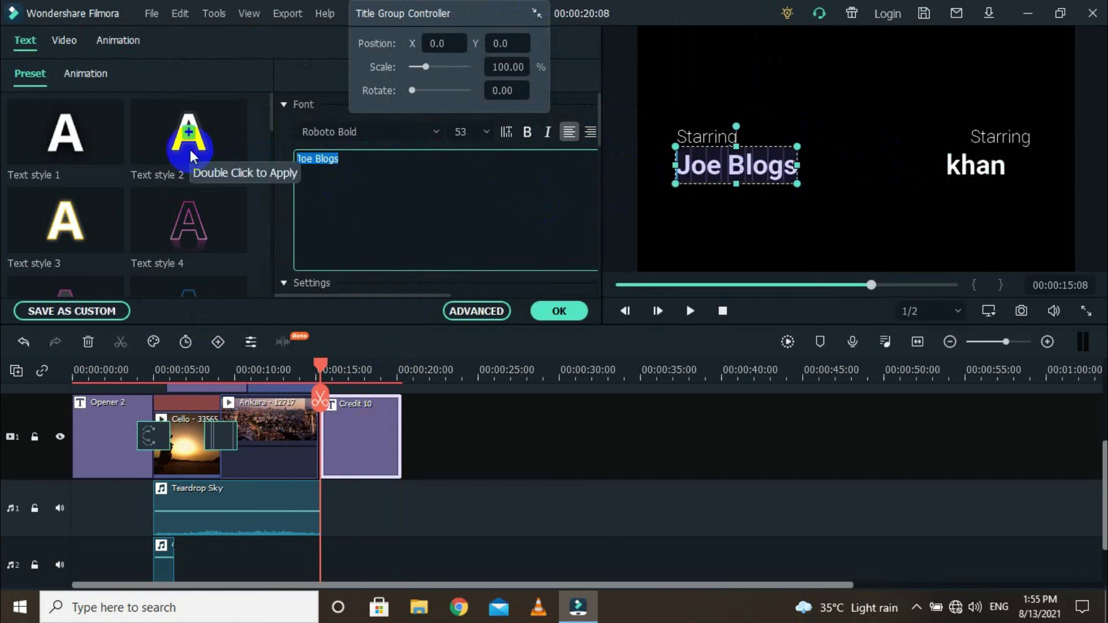
{"action": "type", "text": "ALi"}
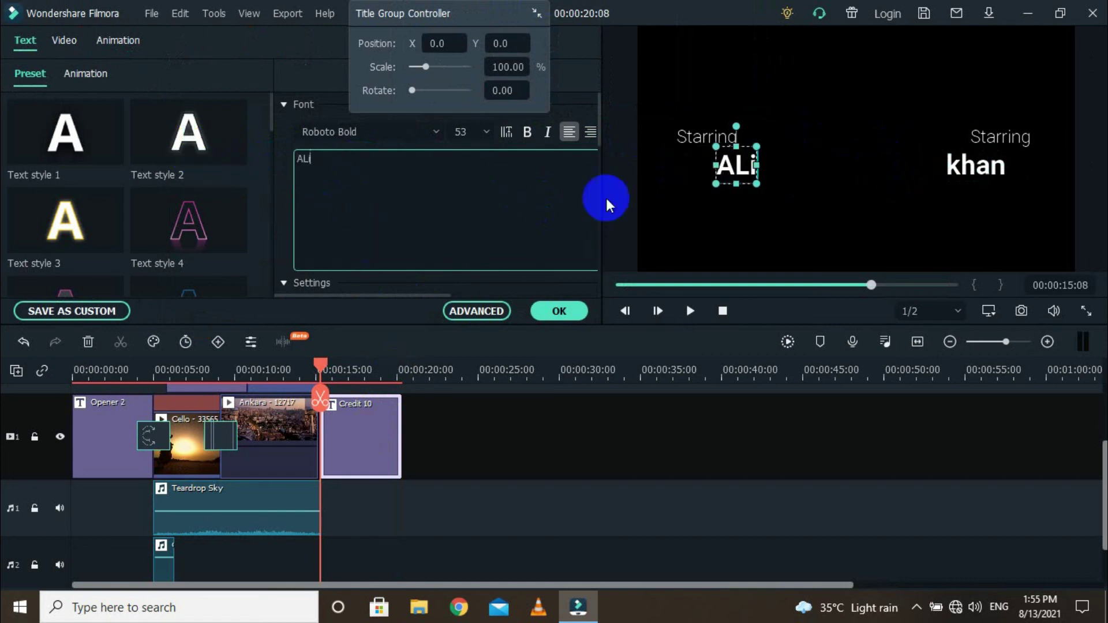
{"action": "left_click", "coordinate": [544, 316]}
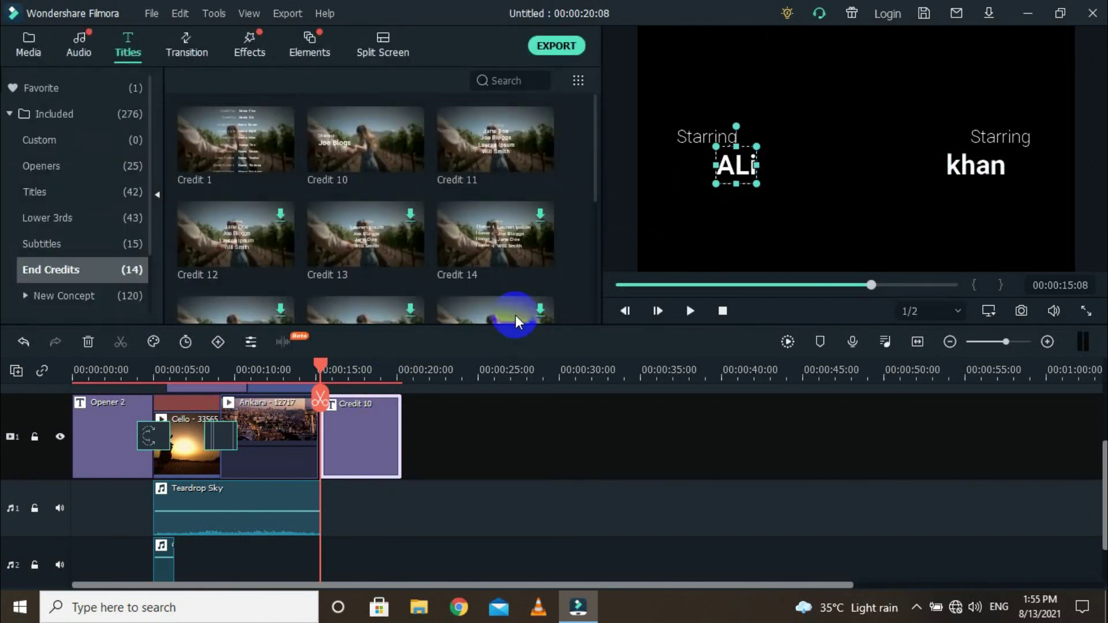
- Play from 00:00:13:20 to preview the edited end credits, and look through the other End Credits titles
{"action": "left_click_drag", "start_coordinate": [322, 371], "coordinate": [296, 368]}
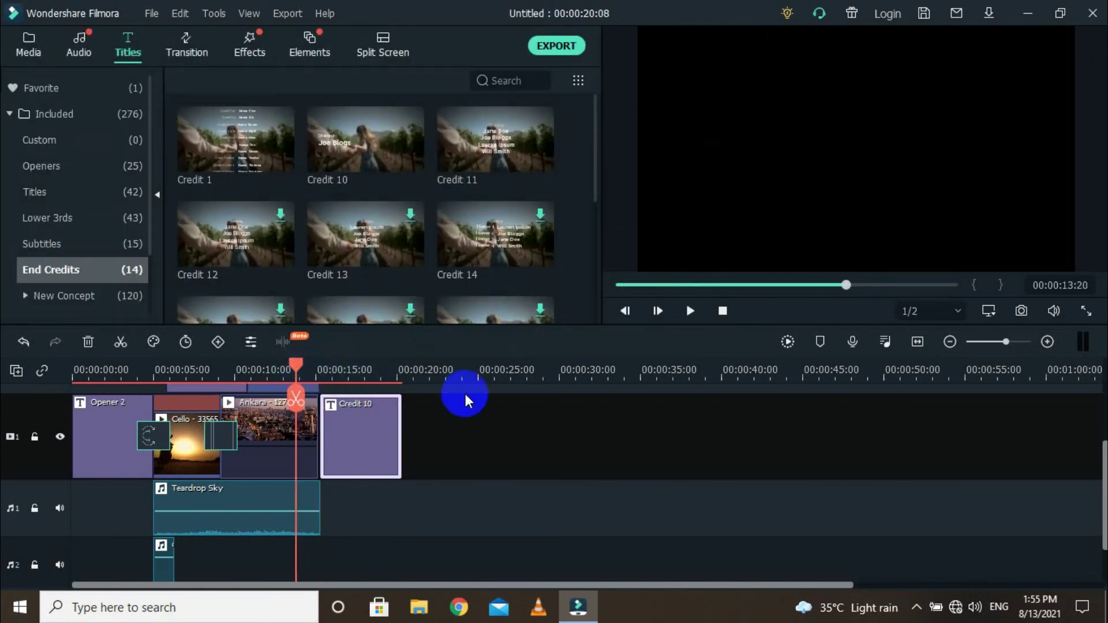
{"action": "left_click", "coordinate": [690, 312]}
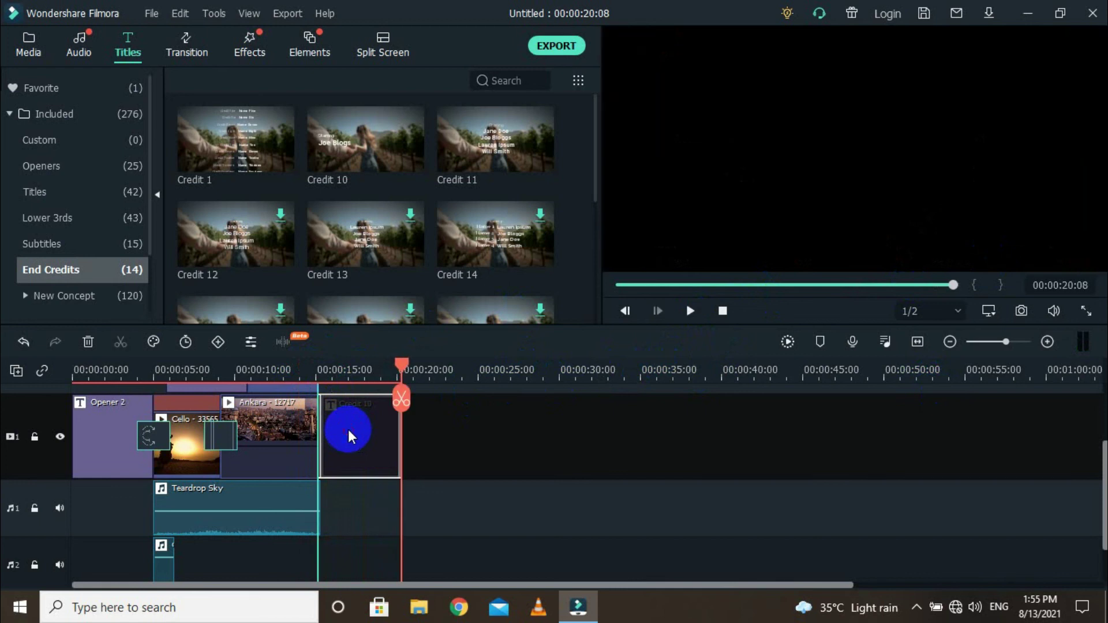
{"action": "left_click", "coordinate": [231, 131]}
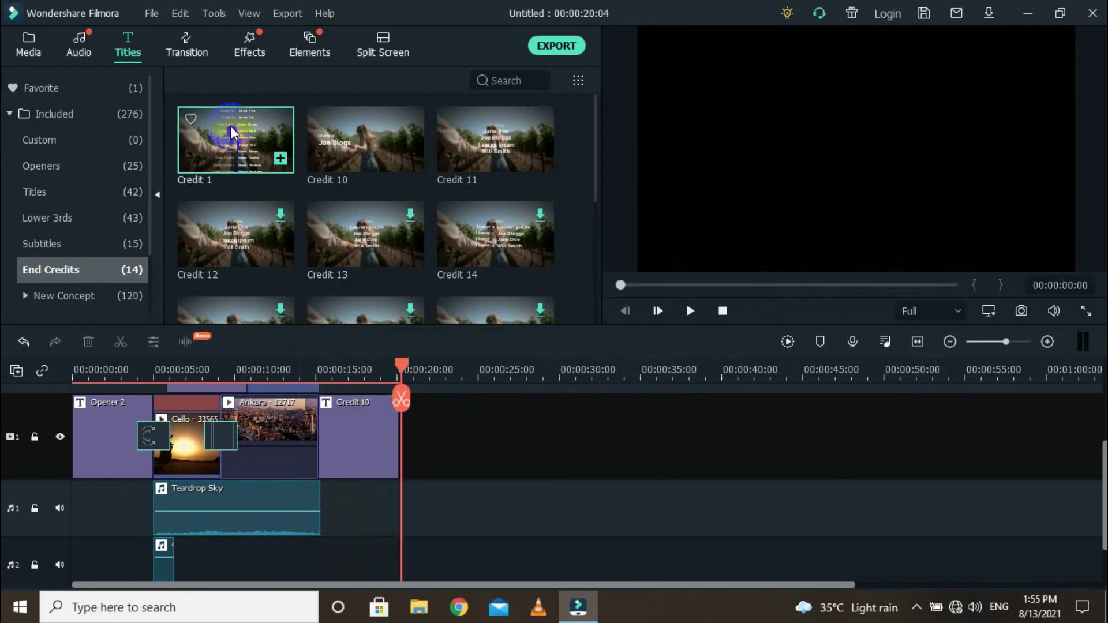
{"action": "scroll", "coordinate": [239, 141], "scroll_direction": "down", "scroll_amount": 4}
{"action": "scroll", "coordinate": [255, 156], "scroll_direction": "up", "scroll_amount": 4}
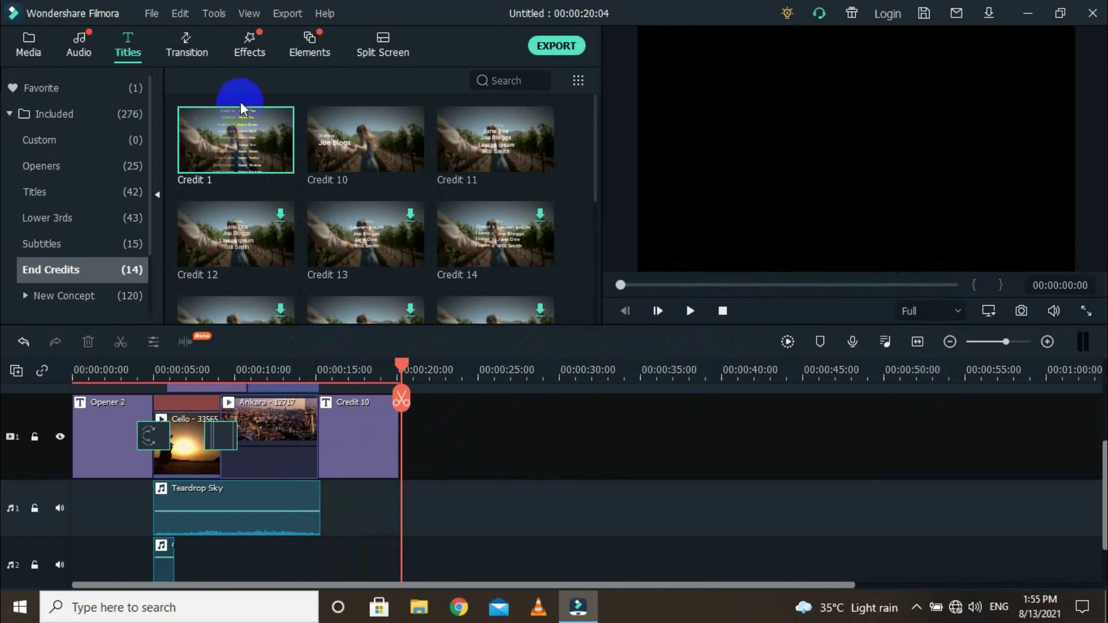
{"action": "scroll", "coordinate": [301, 212], "scroll_direction": "down", "scroll_amount": 4}
{"action": "scroll", "coordinate": [315, 204], "scroll_direction": "up", "scroll_amount": 4}
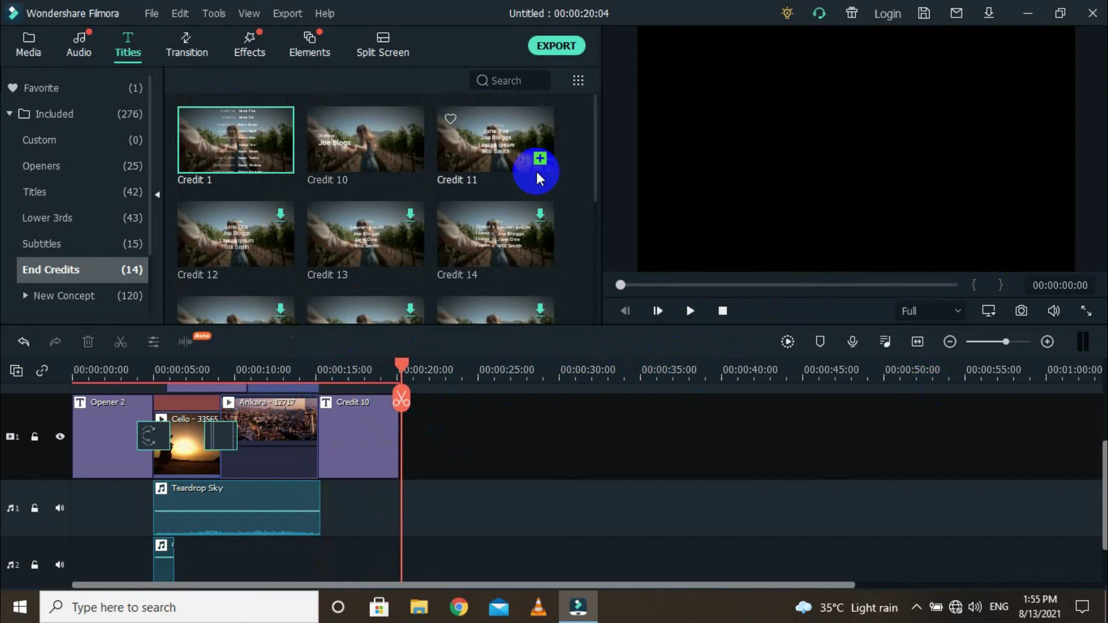
- Play the project from the beginning to review the opener and the Cello clip
{"action": "left_click_drag", "start_coordinate": [403, 374], "coordinate": [51, 430]}
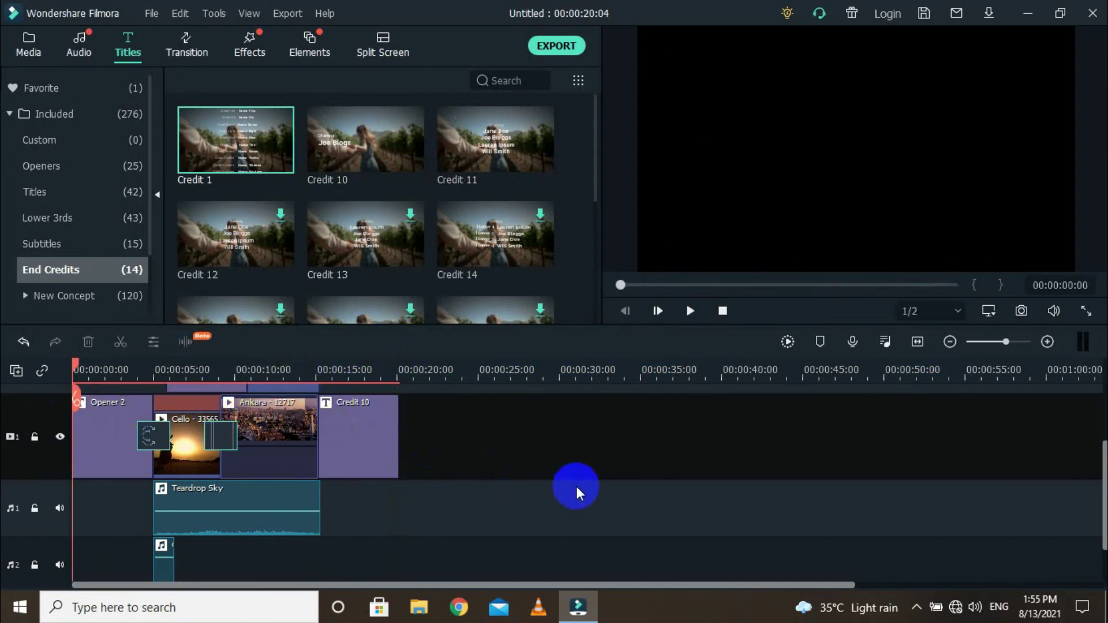
{"action": "scroll", "coordinate": [557, 470], "scroll_direction": "up", "scroll_amount": 2}
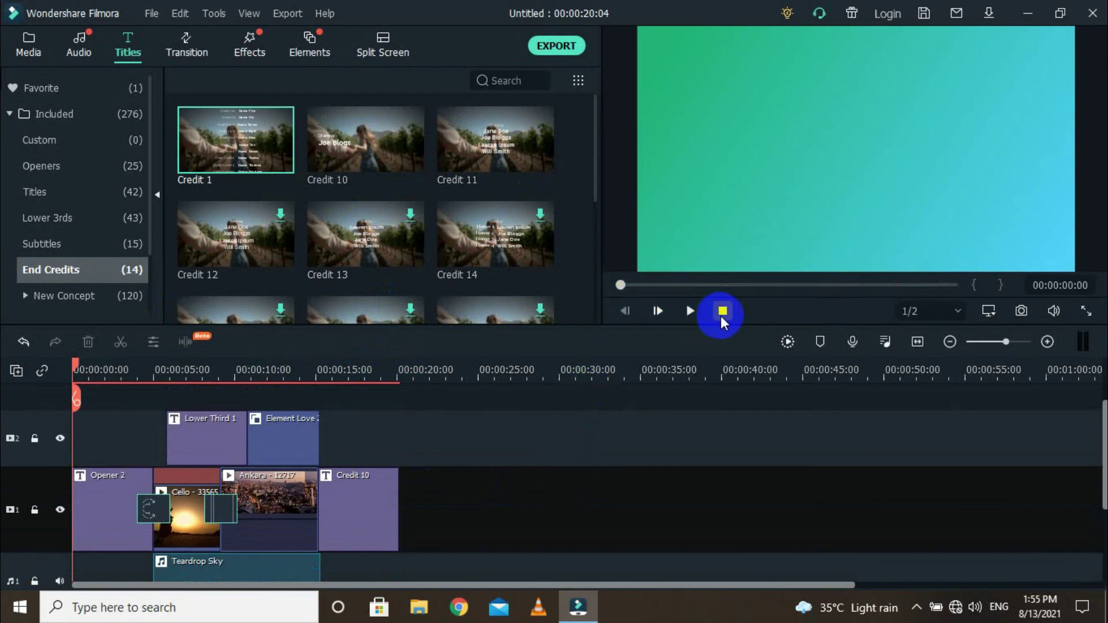
{"action": "left_click", "coordinate": [688, 314]}
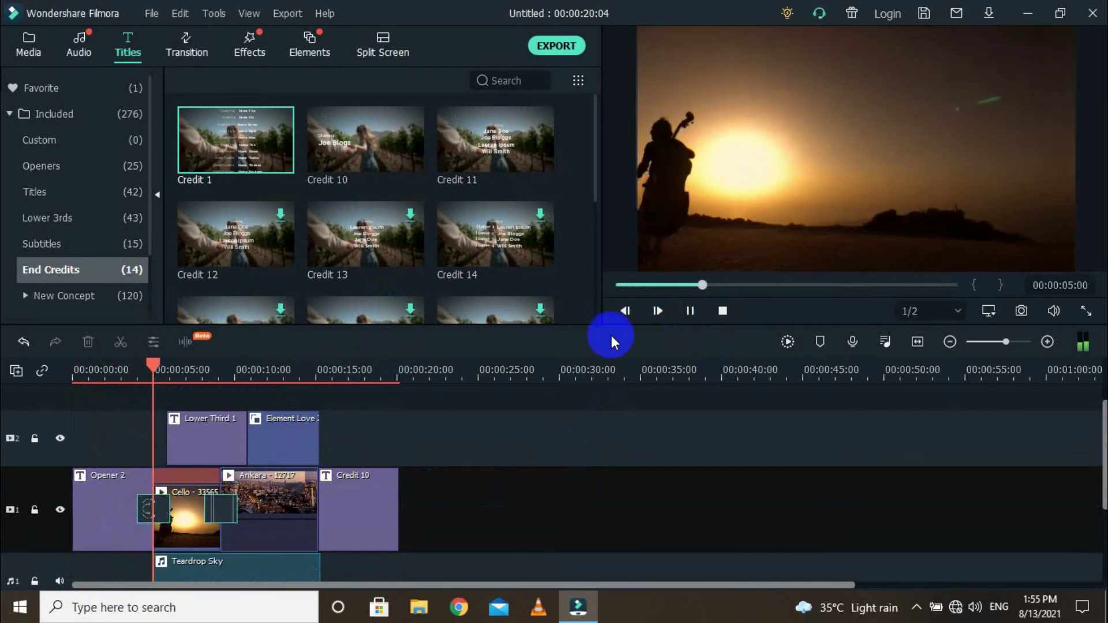
- Correct the Opener 2 subtitle to read "welcome" and apply the text change
{"action": "scroll", "coordinate": [125, 433], "scroll_direction": "down", "scroll_amount": 3}
{"action": "scroll", "coordinate": [151, 460], "scroll_direction": "up", "scroll_amount": 1}
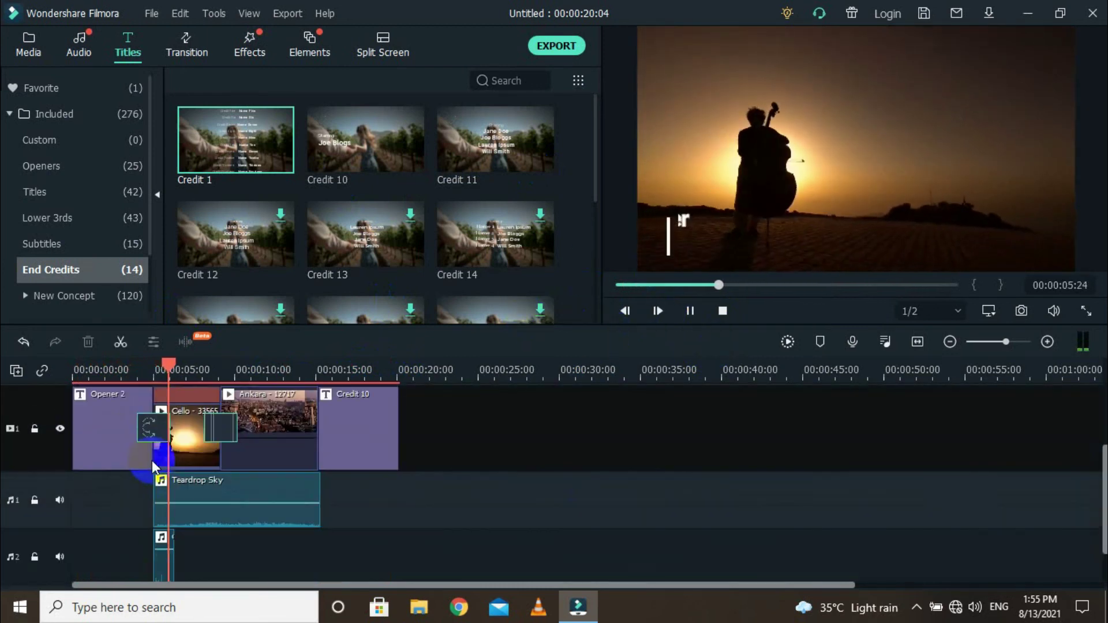
{"action": "double_click", "coordinate": [151, 460]}
{"action": "left_click", "coordinate": [338, 172]}
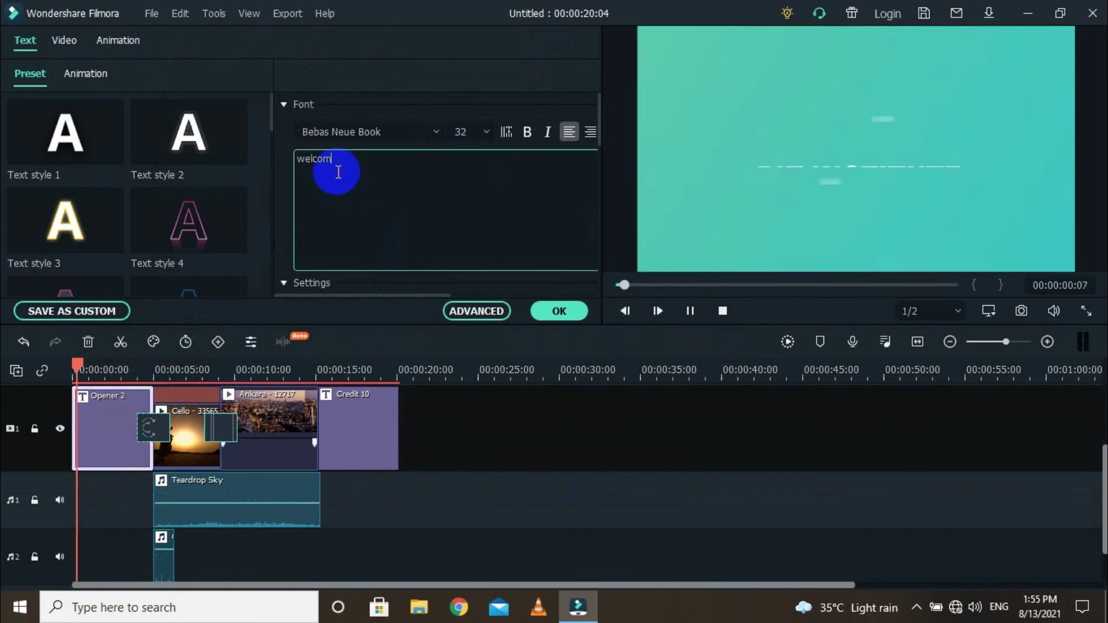
{"action": "type", "text": "e"}
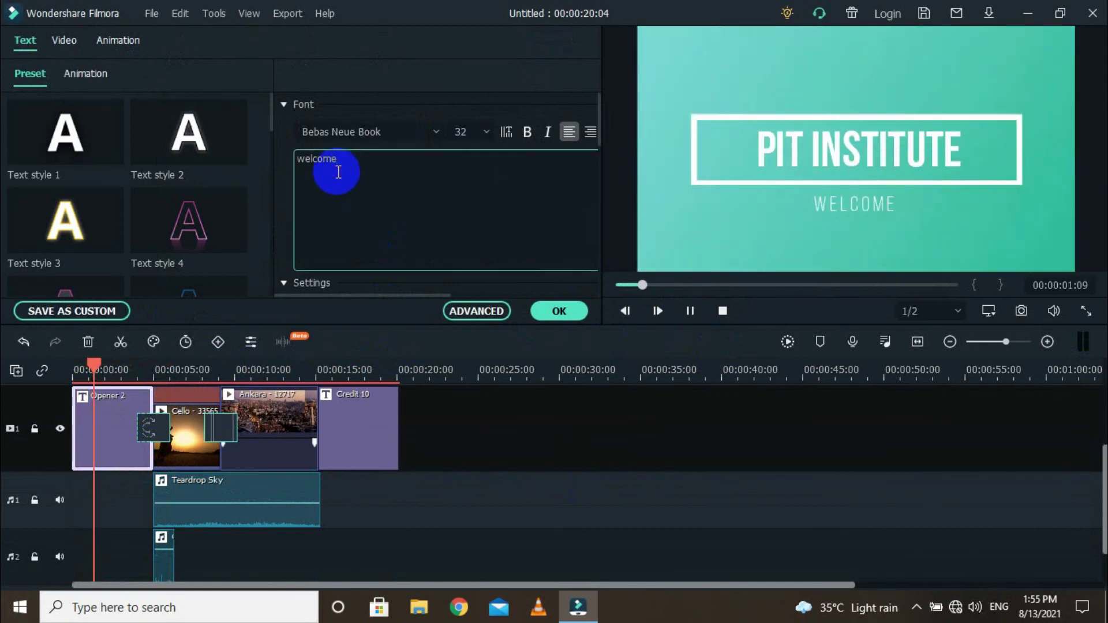
{"action": "left_click", "coordinate": [559, 319]}
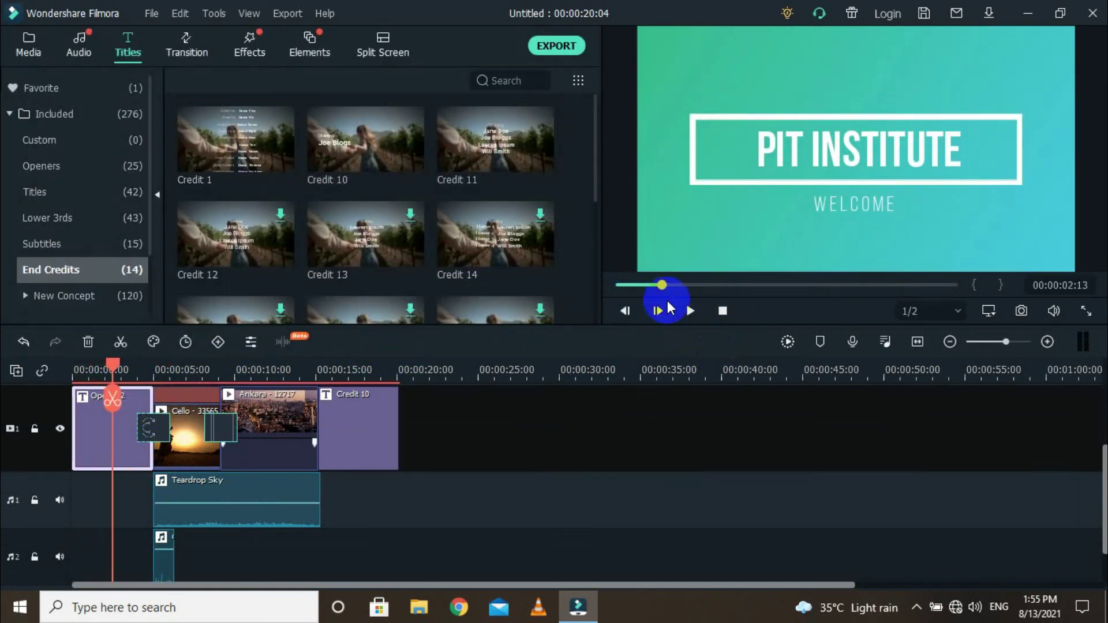
- Play the project on from the corrected opener into the end credits, pause there and clear the clip selection
{"action": "left_click", "coordinate": [691, 311]}
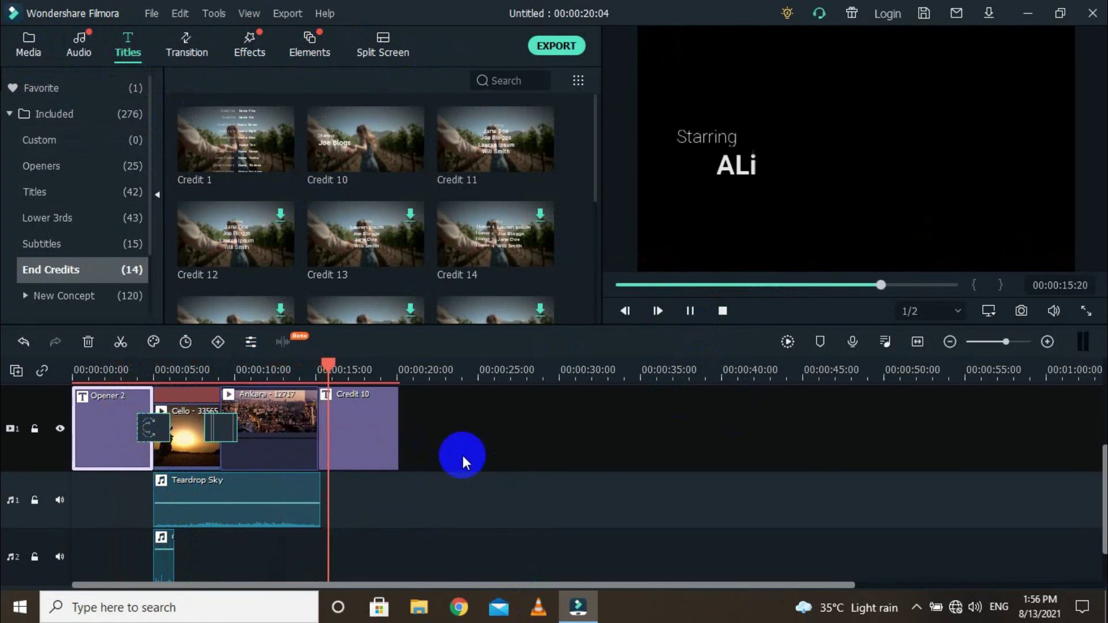
{"action": "left_click", "coordinate": [376, 437]}
{"action": "key", "text": "space"}
{"action": "left_click", "coordinate": [450, 420]}
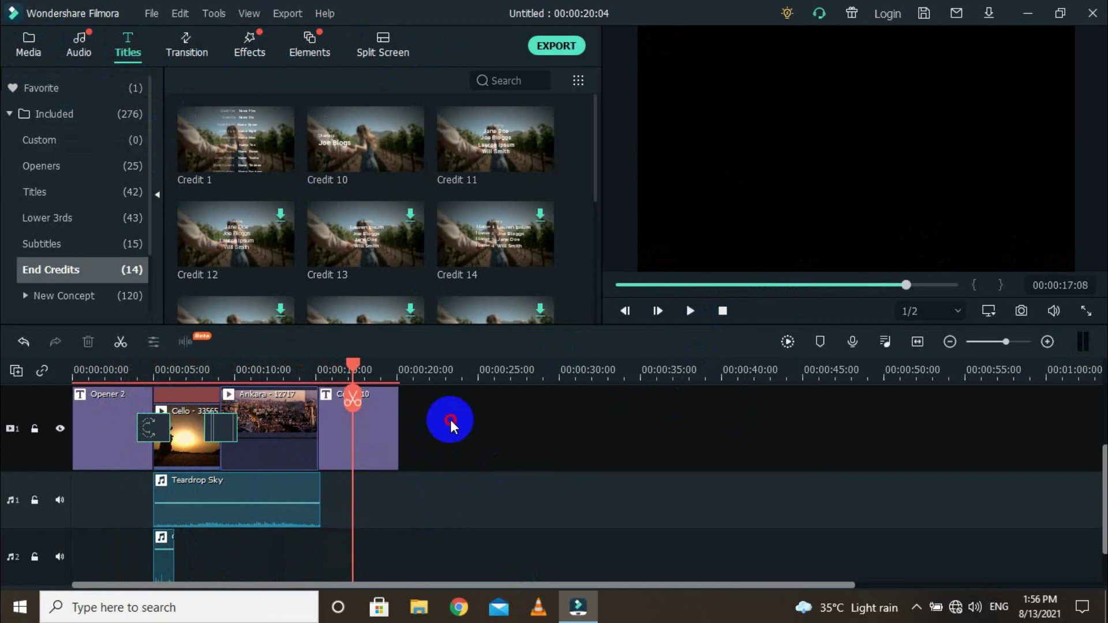
- Add the 3D transition Orb 1 between the Ankara clip and Credit 10, and play it from 00:00:13:20
{"action": "left_click", "coordinate": [186, 43]}
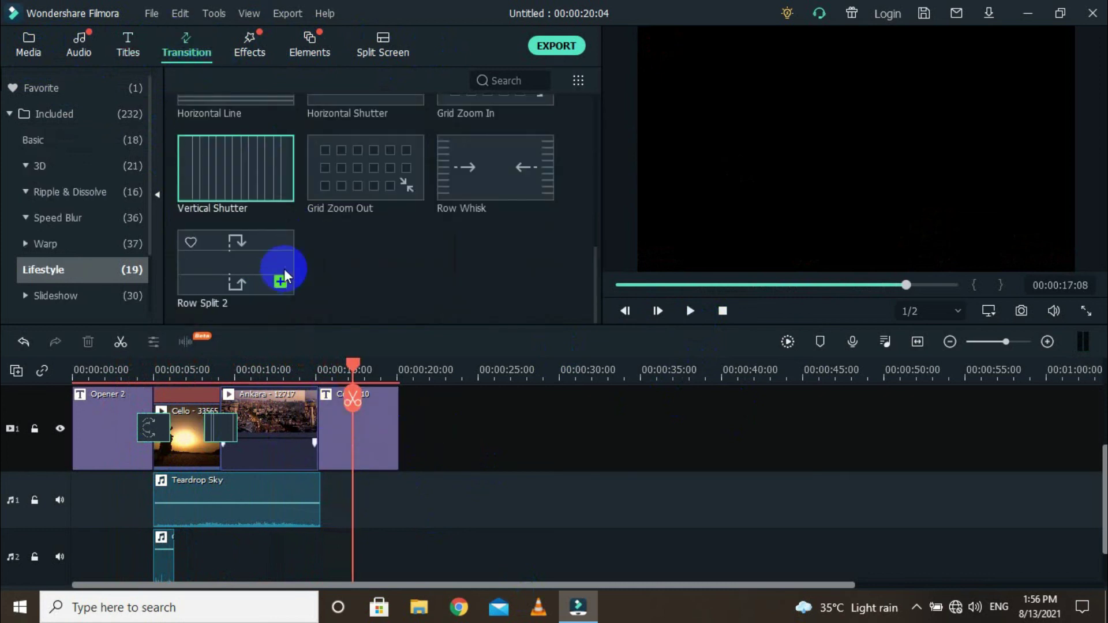
{"action": "scroll", "coordinate": [300, 260], "scroll_direction": "up", "scroll_amount": 5}
{"action": "left_click", "coordinate": [40, 165]}
{"action": "left_click_drag", "start_coordinate": [350, 235], "coordinate": [314, 432]}
{"action": "left_click_drag", "start_coordinate": [353, 368], "coordinate": [296, 384]}
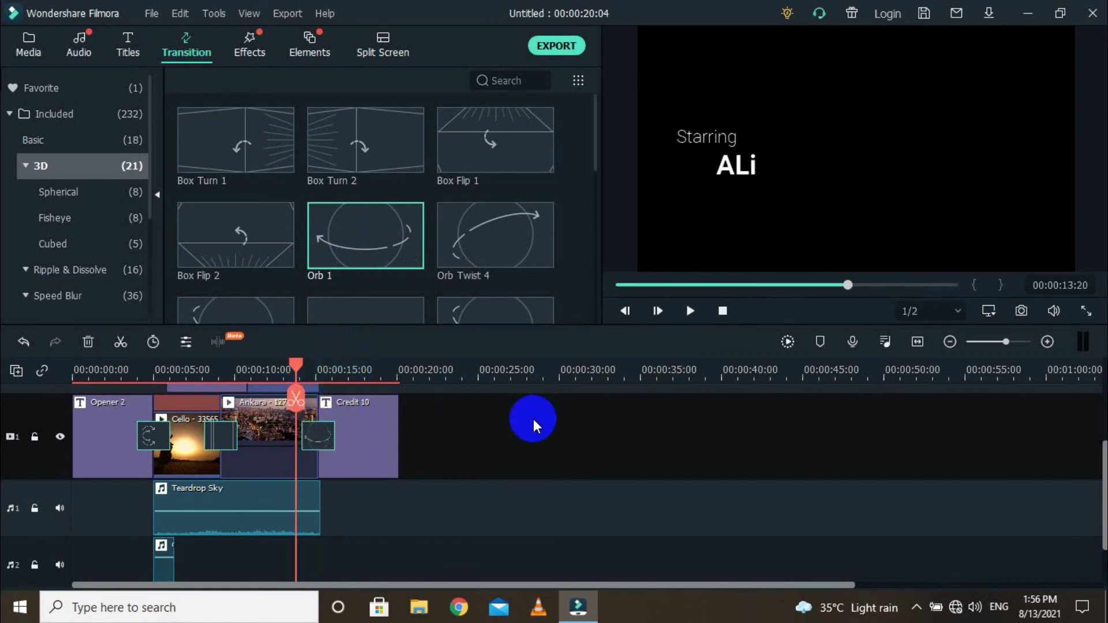
{"action": "key", "text": "space"}
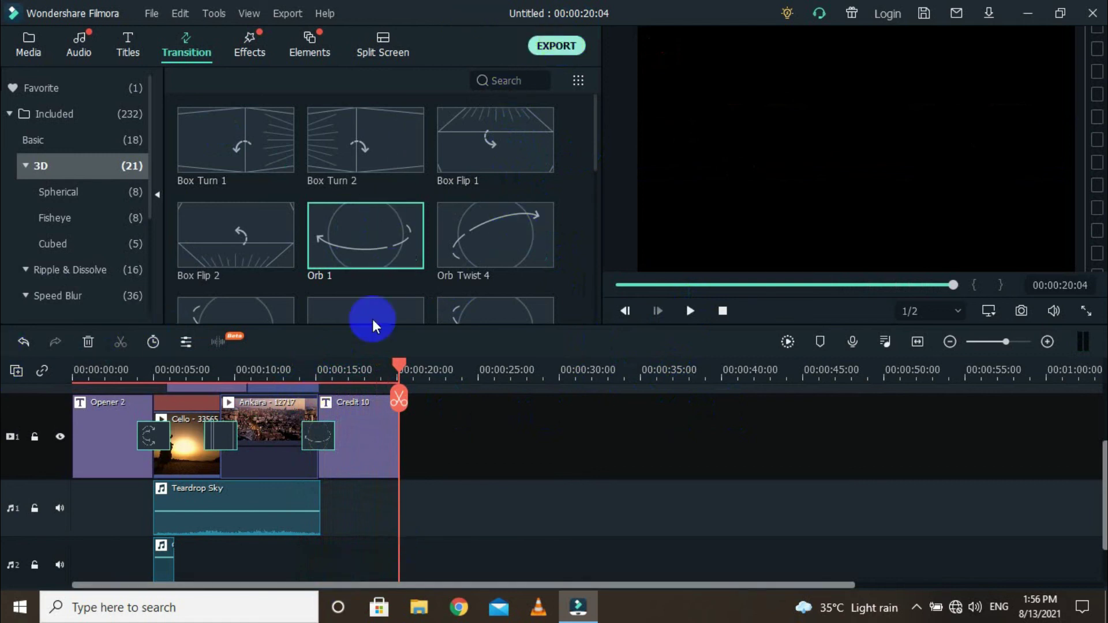
- Open the project's export settings and select the output file name for replacement
{"action": "left_click", "coordinate": [556, 45]}
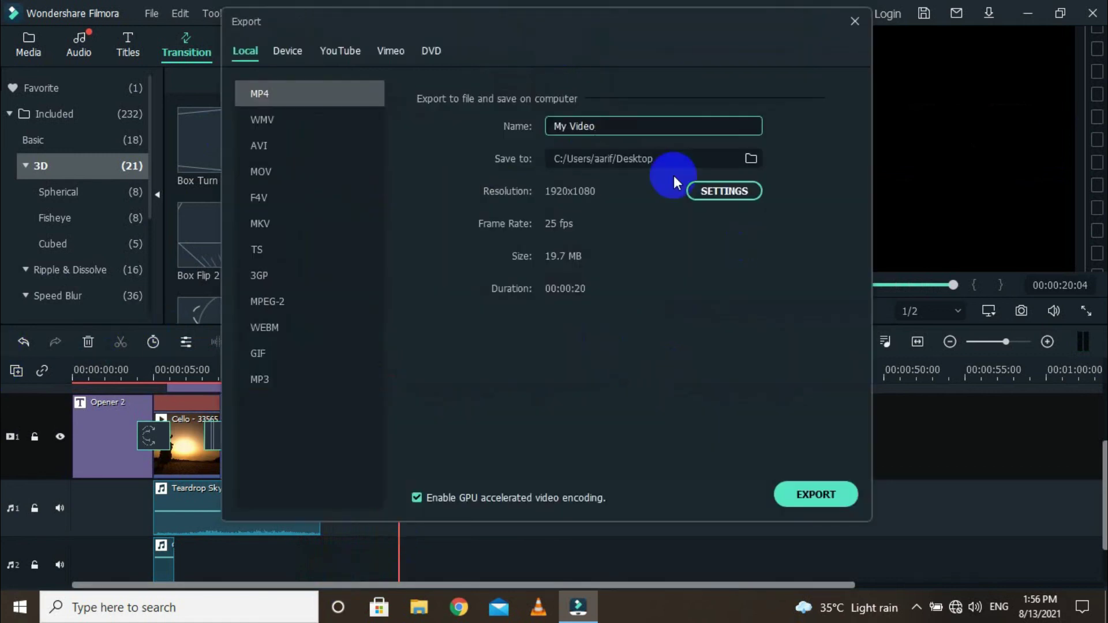
{"action": "left_click_drag", "start_coordinate": [600, 126], "coordinate": [525, 125]}
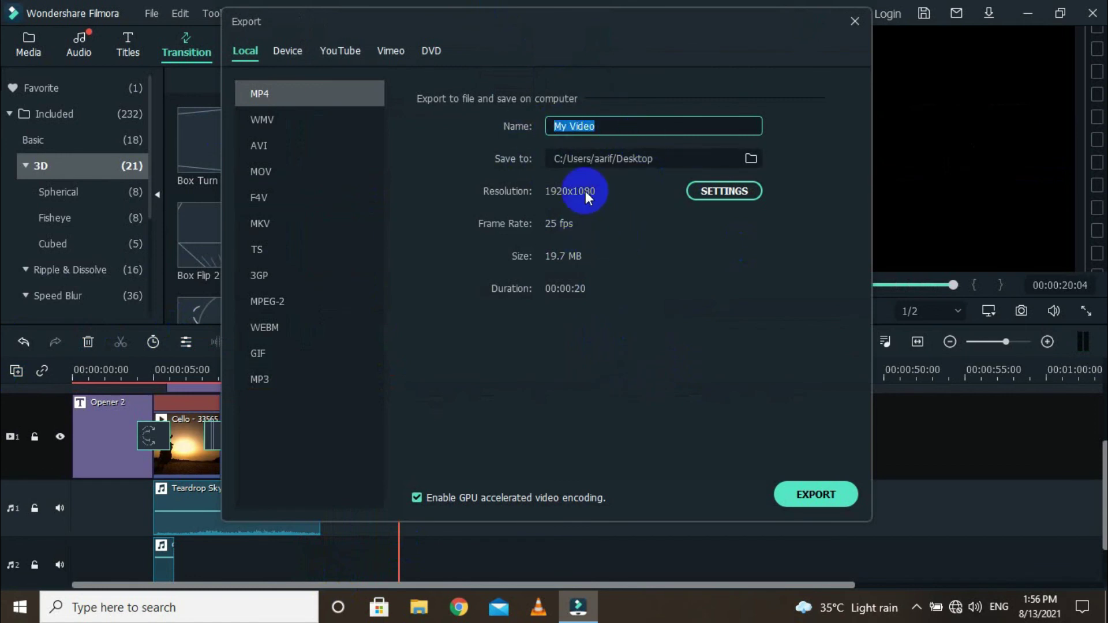